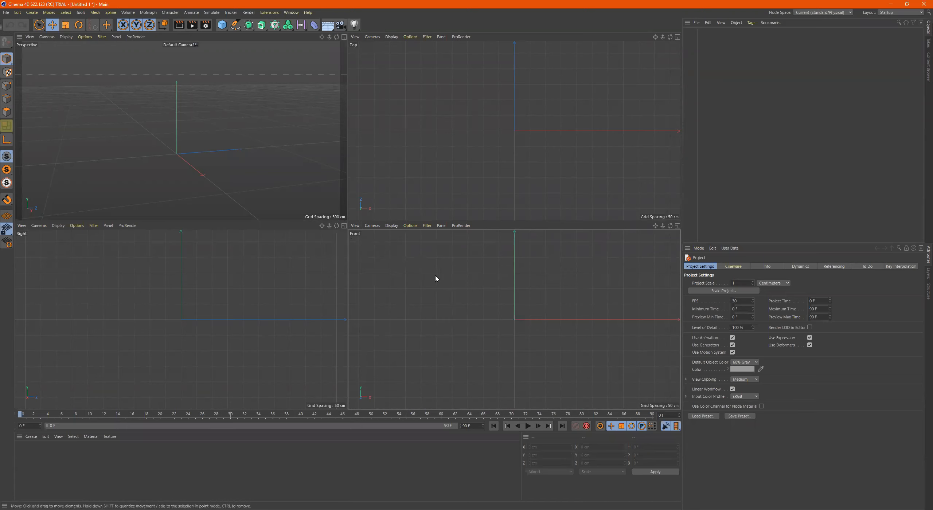
# Maximize the Front view and display the background settings in its viewport configuration
pyautogui.middleClick(496, 279)
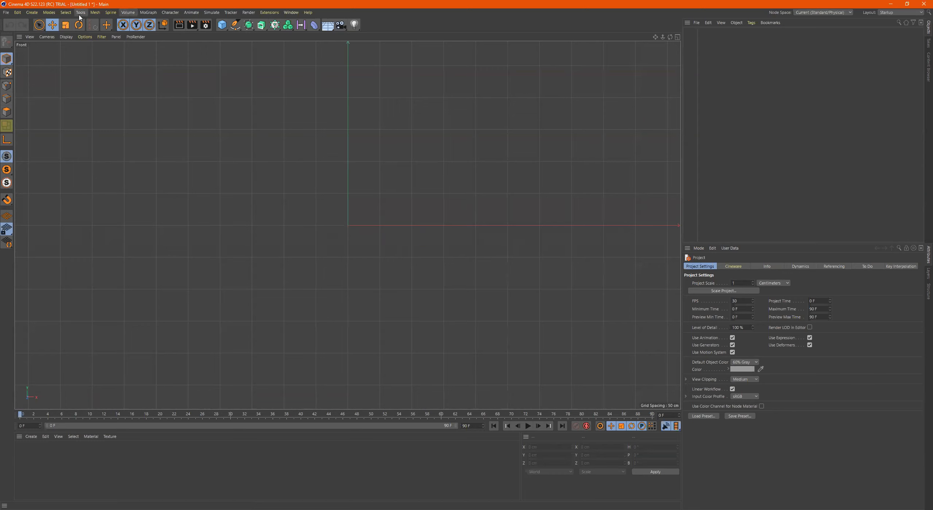
pyautogui.click(66, 36)
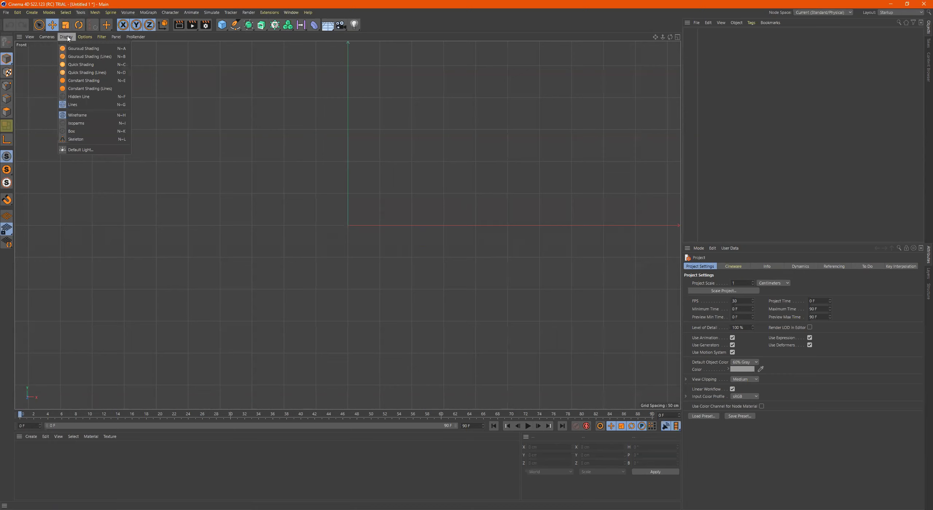
pyautogui.moveTo(78, 39)
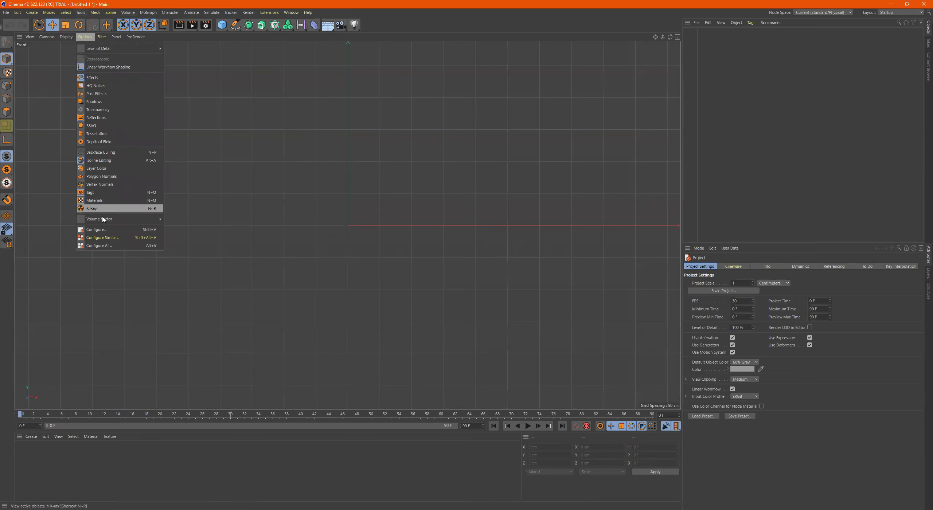
pyautogui.click(103, 230)
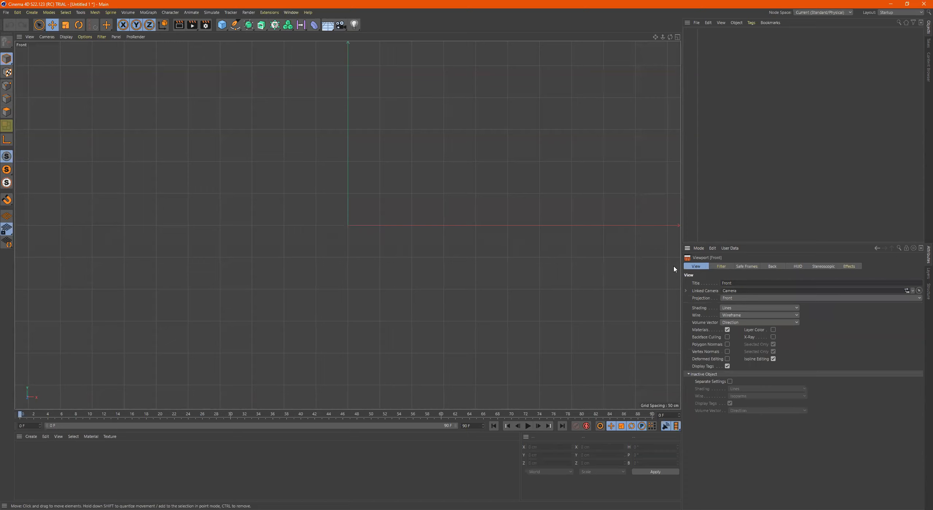
pyautogui.click(84, 37)
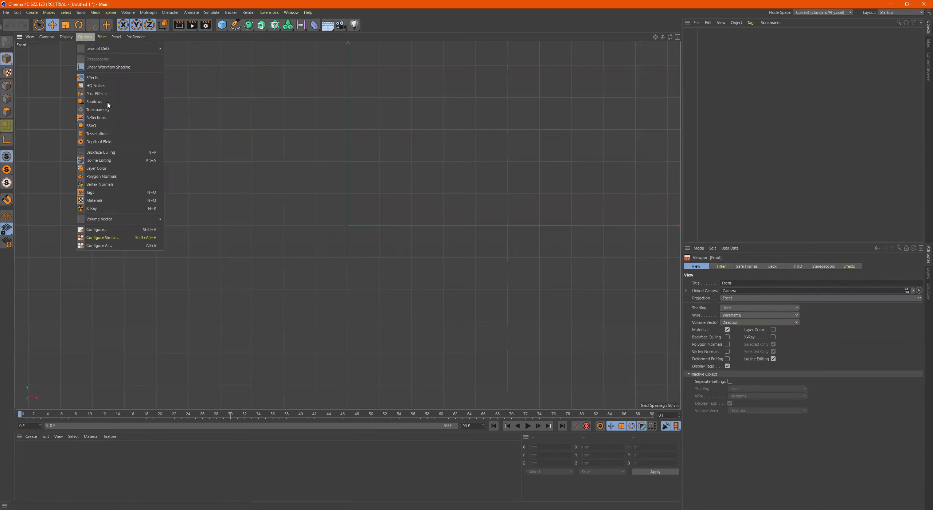
pyautogui.click(123, 230)
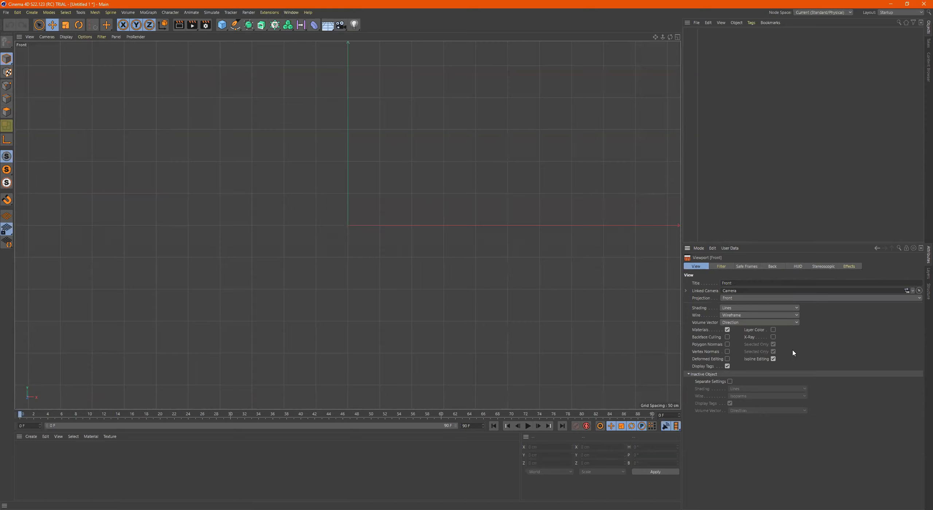
pyautogui.click(773, 267)
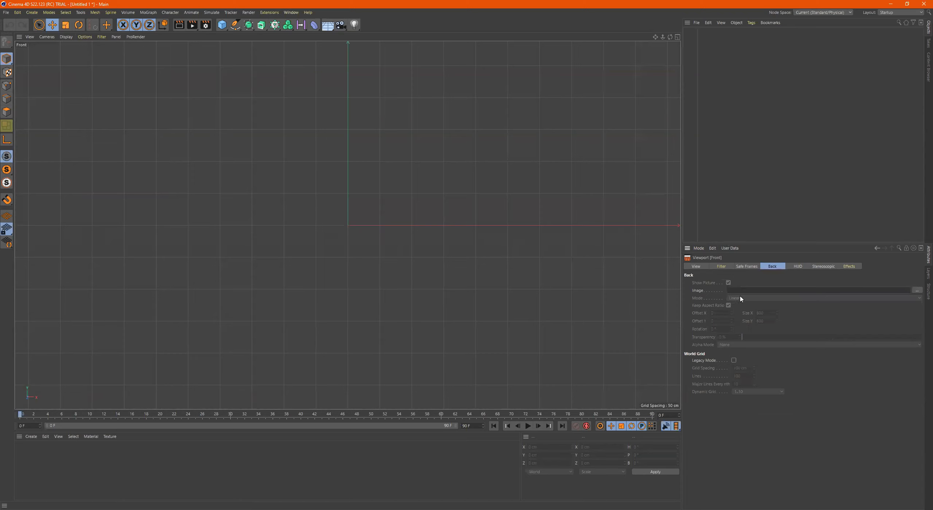
pyautogui.click(918, 293)
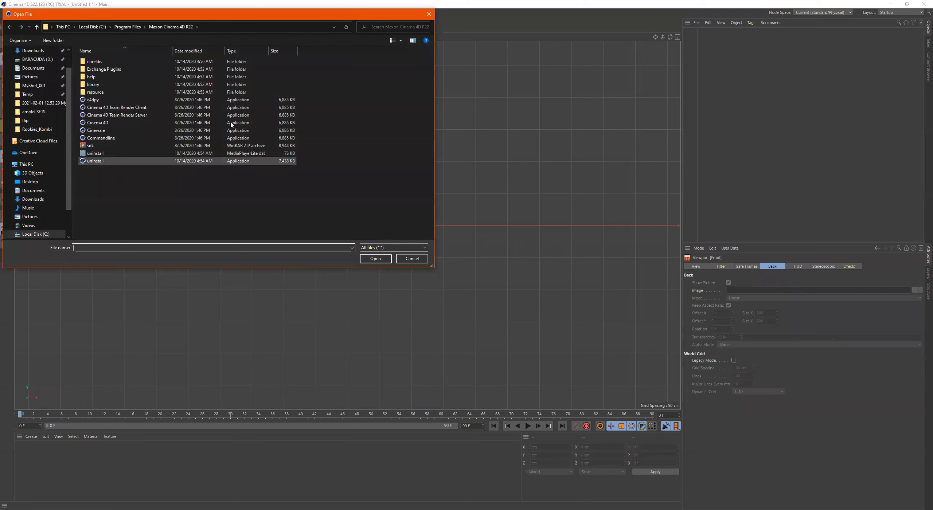
pyautogui.click(32, 68)
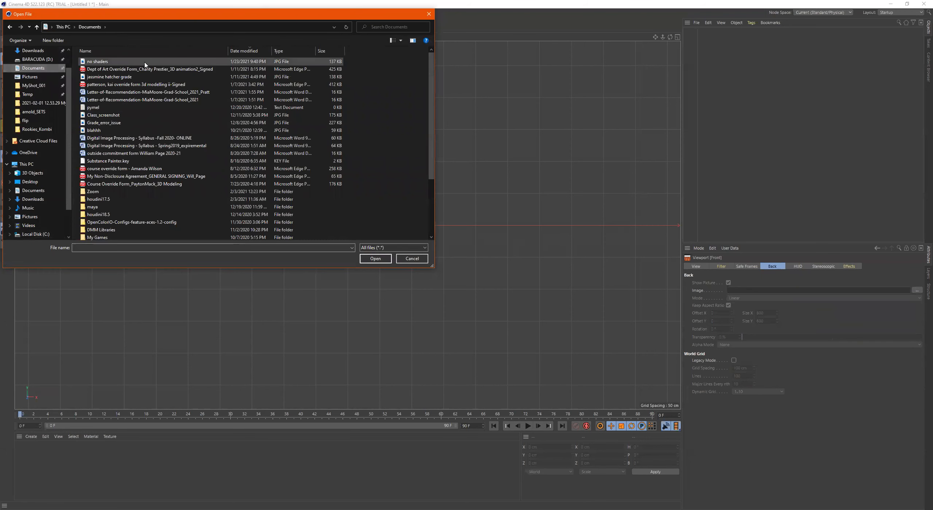
pyautogui.click(248, 51)
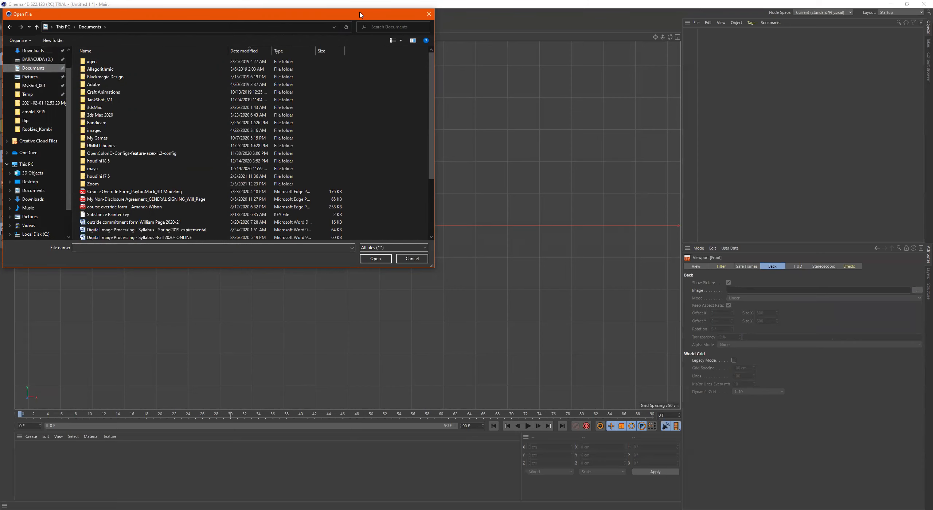
pyautogui.click(429, 14)
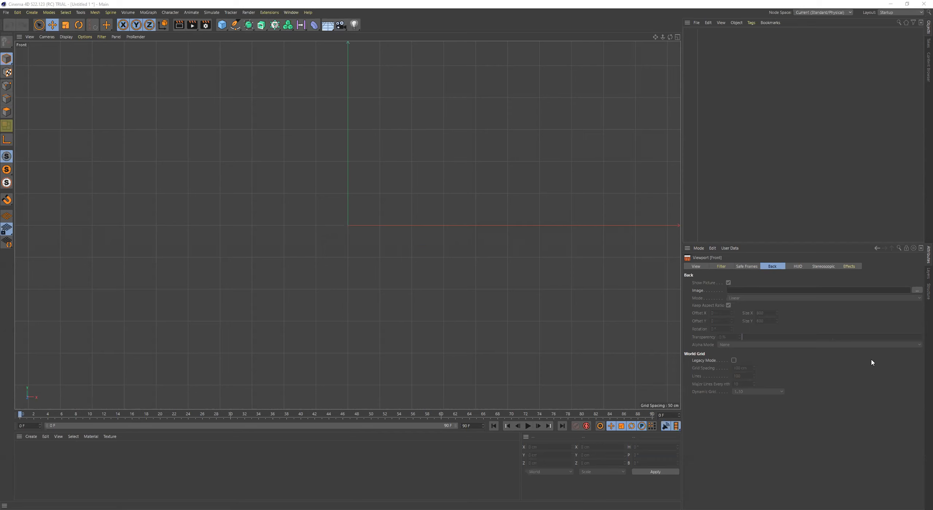
# Load corona_lager_beer_bottle_71cl_66341_71.jpg from D:\FX_REFRENCES\Akira Style as the Front view's background image
pyautogui.click(918, 290)
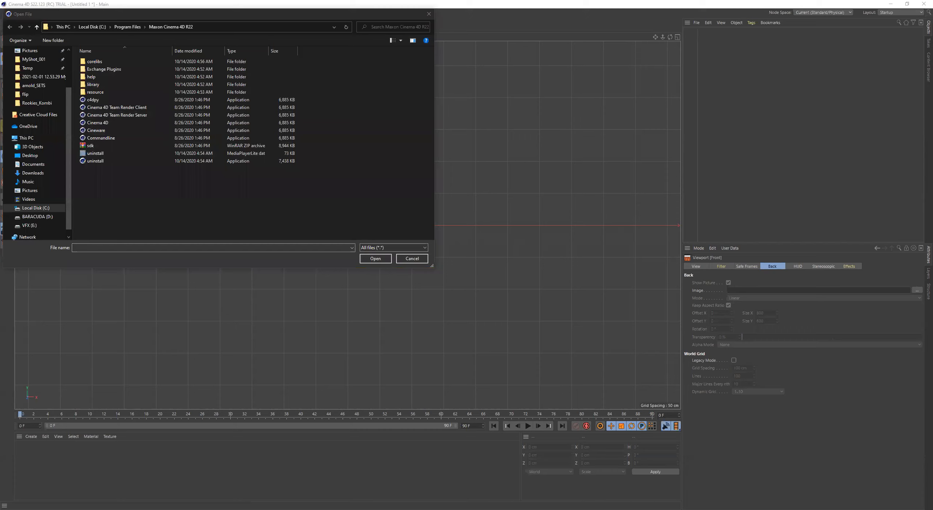
pyautogui.click(230, 28)
pyautogui.write('D:\\FX_REFRENCES\\Akira Style')
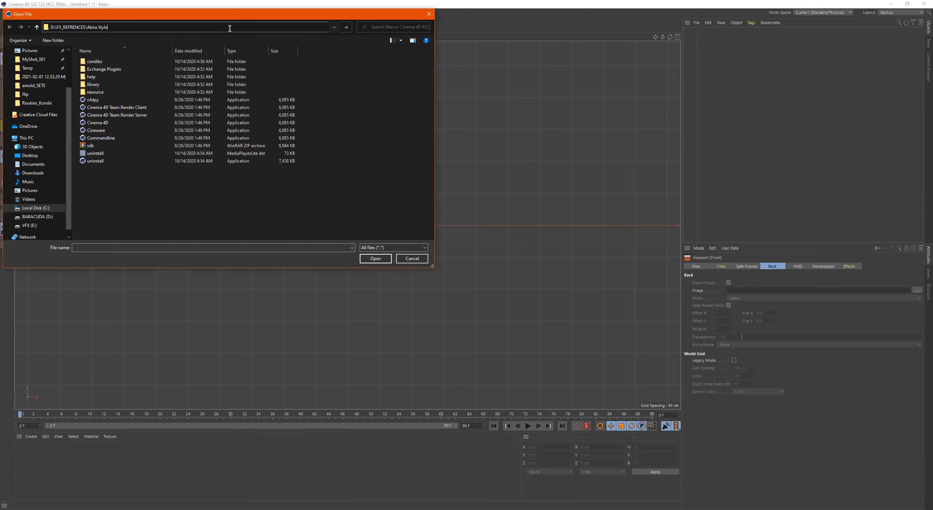
pyautogui.press('Return')
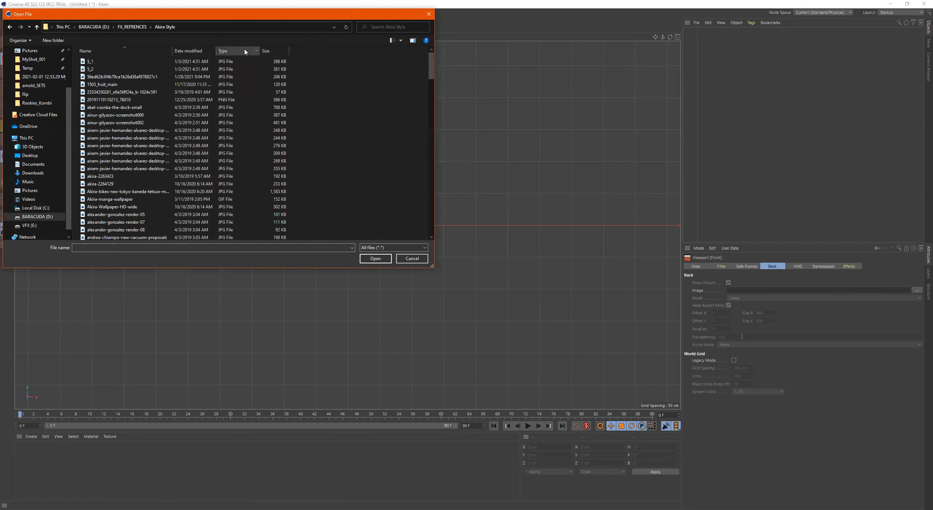
pyautogui.click(125, 62)
pyautogui.click(112, 78)
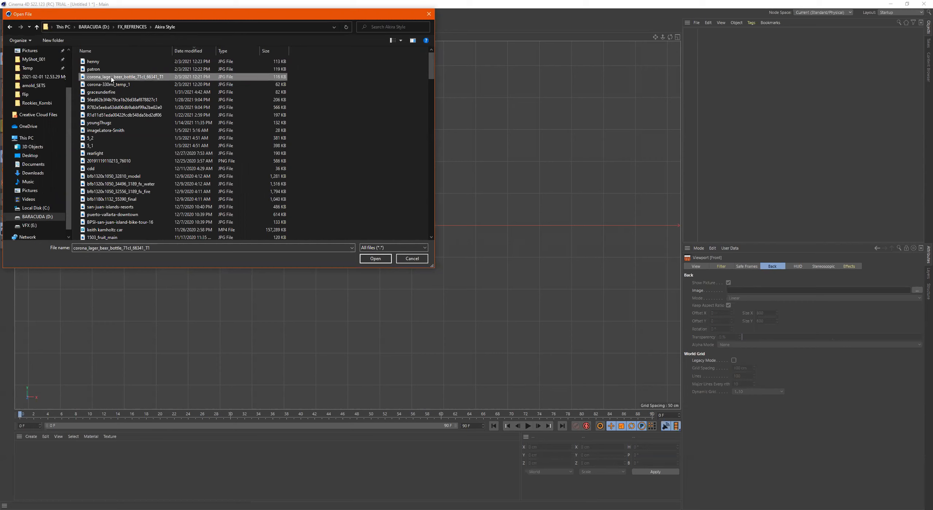
pyautogui.click(376, 258)
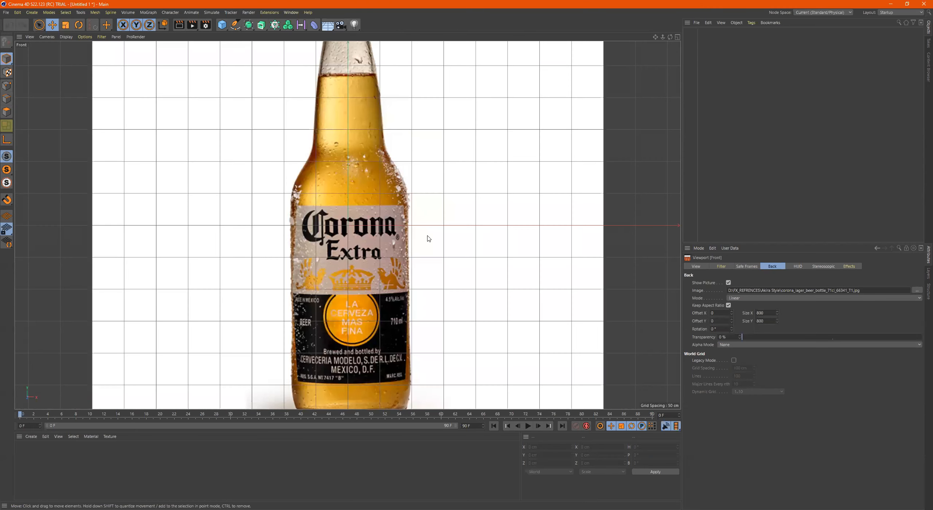
# Set the background image's transparency to 37%
pyautogui.scroll(-5, 304, 238)
pyautogui.scroll(8, 354, 229)
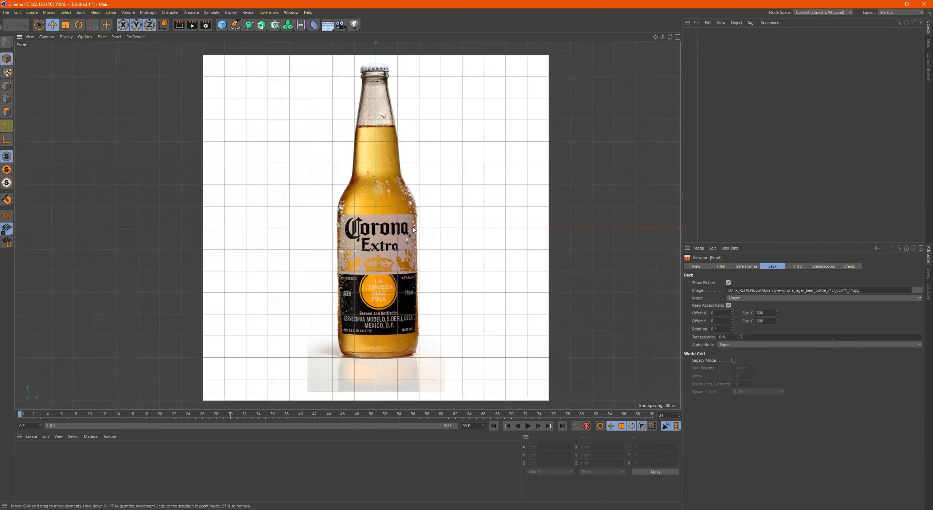
pyautogui.scroll(-2, 440, 226)
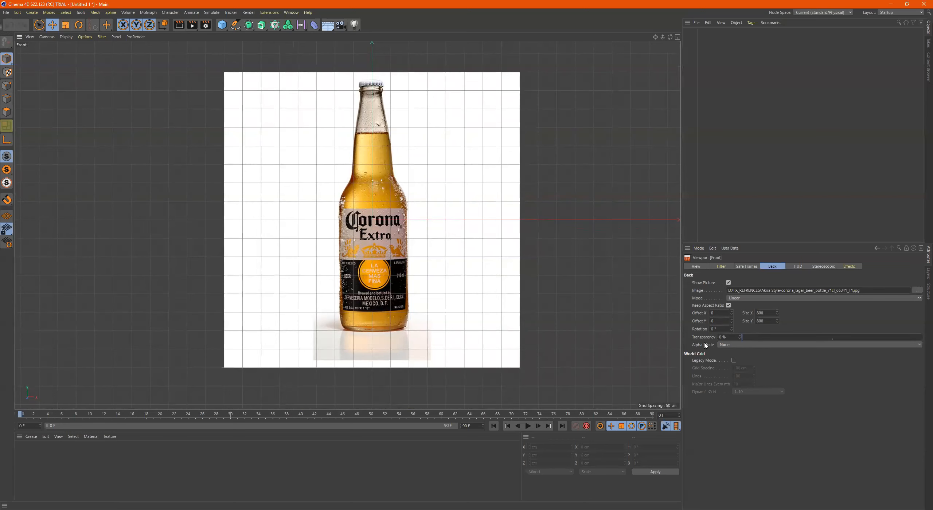
pyautogui.moveTo(753, 339); pyautogui.dragTo(842, 337)
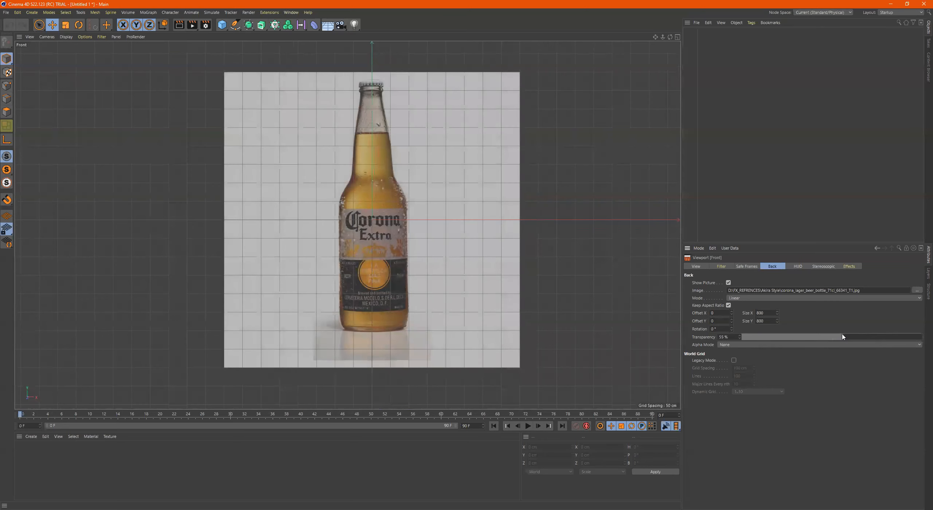
pyautogui.moveTo(761, 336); pyautogui.dragTo(809, 337)
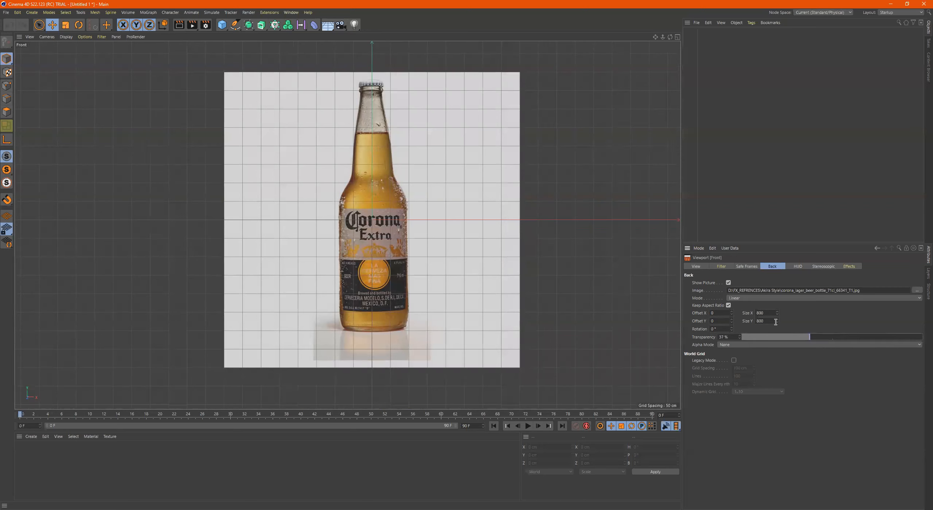
# Resize the background image to 797 by 797 and set Offset Y to 302 so the bottle's base sits on the horizontal axis
pyautogui.moveTo(778, 320); pyautogui.dragTo(778, 320)
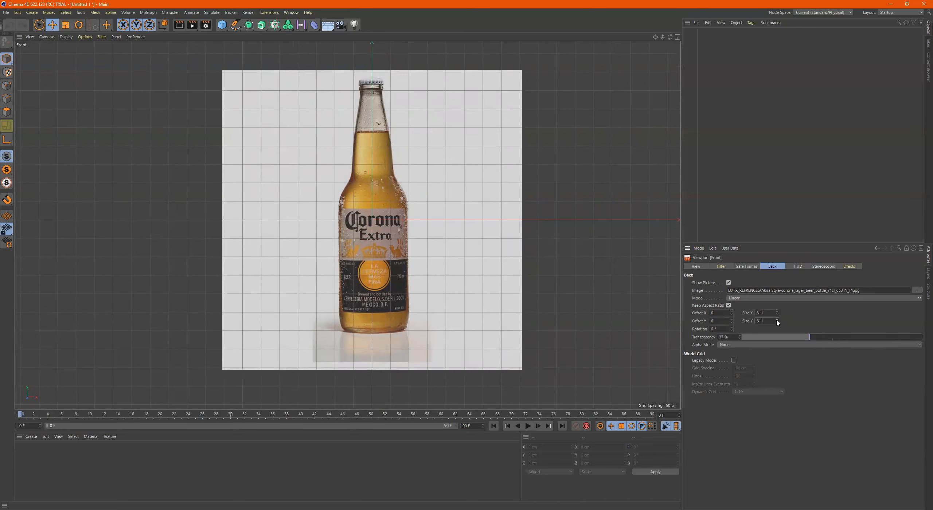
pyautogui.moveTo(777, 322); pyautogui.dragTo(732, 291)
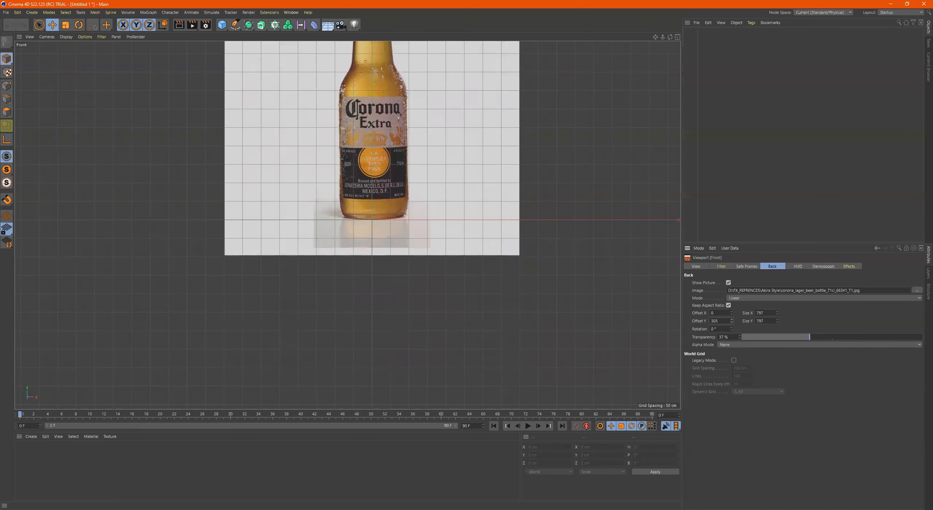
pyautogui.scroll(-10, 444, 340)
pyautogui.scroll(-2, 507, 333)
pyautogui.scroll(8, 507, 333)
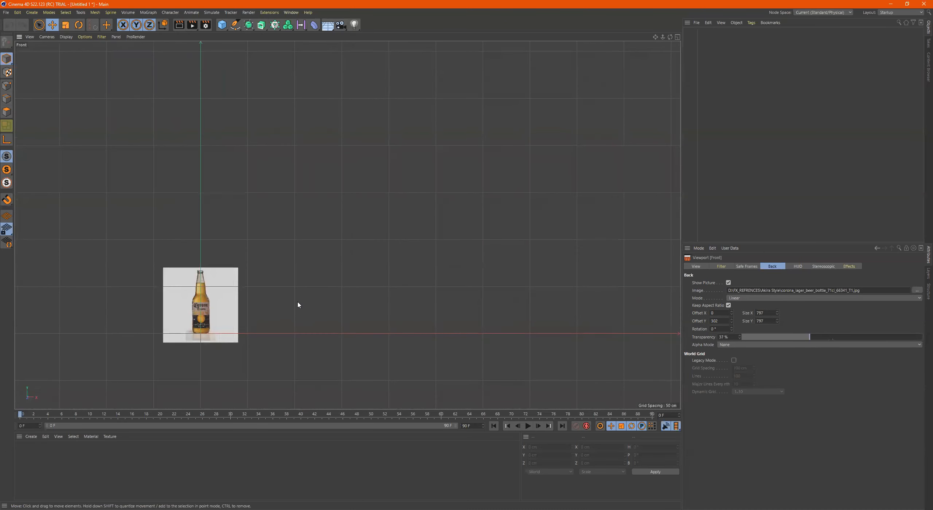
pyautogui.keyDown('alt'); pyautogui.moveTo(218, 305); pyautogui.dragTo(353, 283, button='middle'); pyautogui.keyUp('alt')
pyautogui.keyDown('alt'); pyautogui.moveTo(325, 295); pyautogui.dragTo(372, 291, button='right'); pyautogui.keyUp('alt')
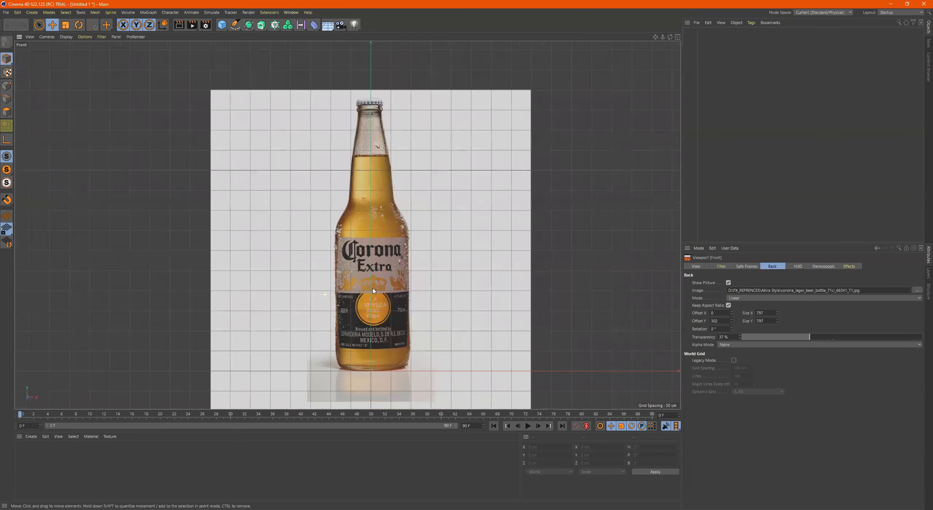
pyautogui.scroll(-1, 375, 291)
pyautogui.scroll(-1, 367, 255)
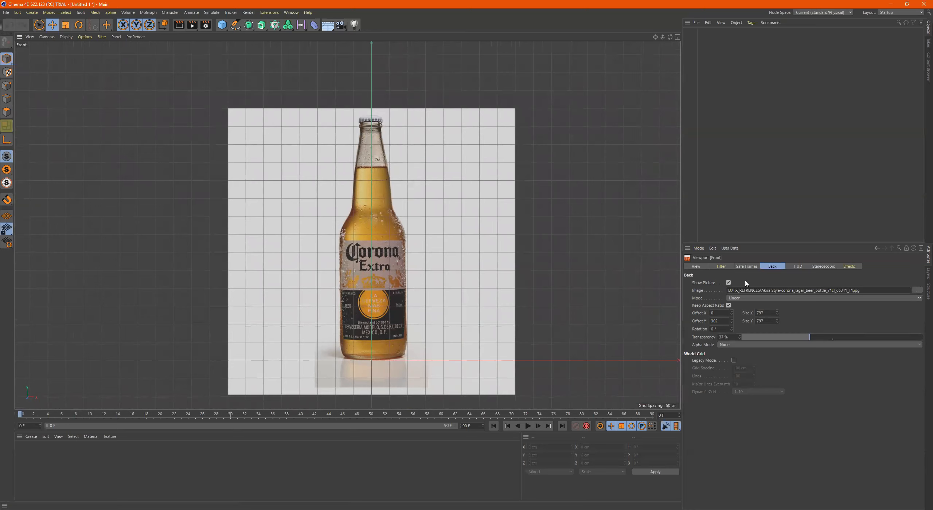
# Try rotating the background image to 16° and reset its rotation to 0°
pyautogui.moveTo(732, 329); pyautogui.dragTo(733, 330)
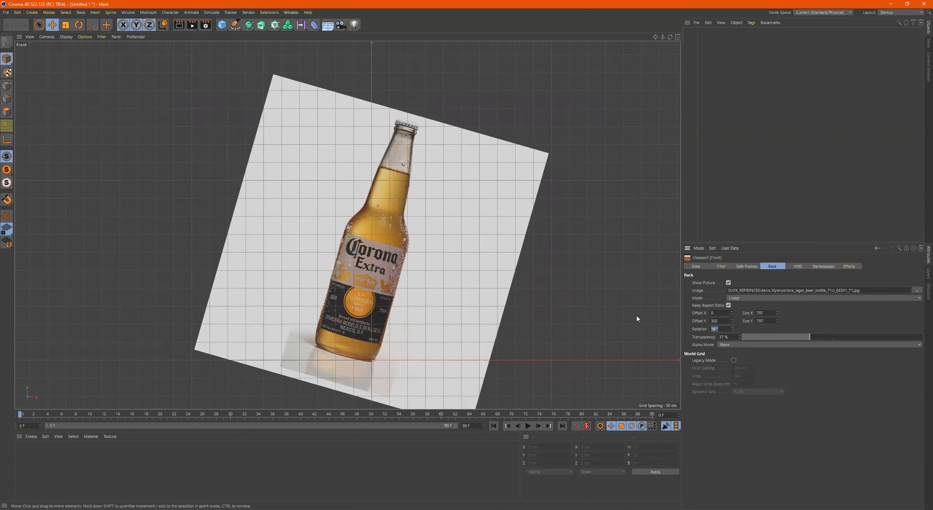
pyautogui.write('0')
pyautogui.press('Return')
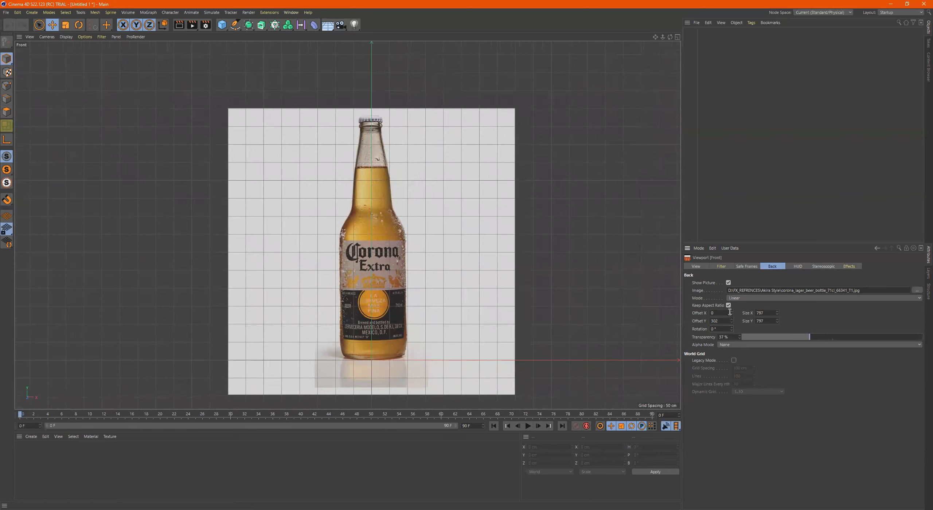
# Set the background image's Offset X to -1, check the perspective view, and return to the maximized Front view
pyautogui.moveTo(732, 315); pyautogui.dragTo(732, 315)
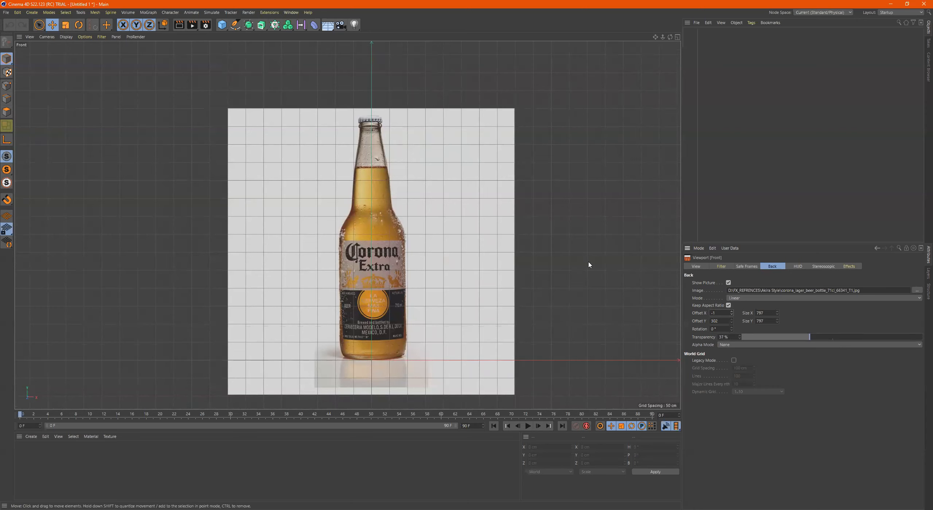
pyautogui.middleClick(608, 219)
pyautogui.middleClick(257, 168)
pyautogui.keyDown('alt'); pyautogui.moveTo(360, 202); pyautogui.dragTo(315, 208); pyautogui.keyUp('alt')
pyautogui.middleClick(317, 211)
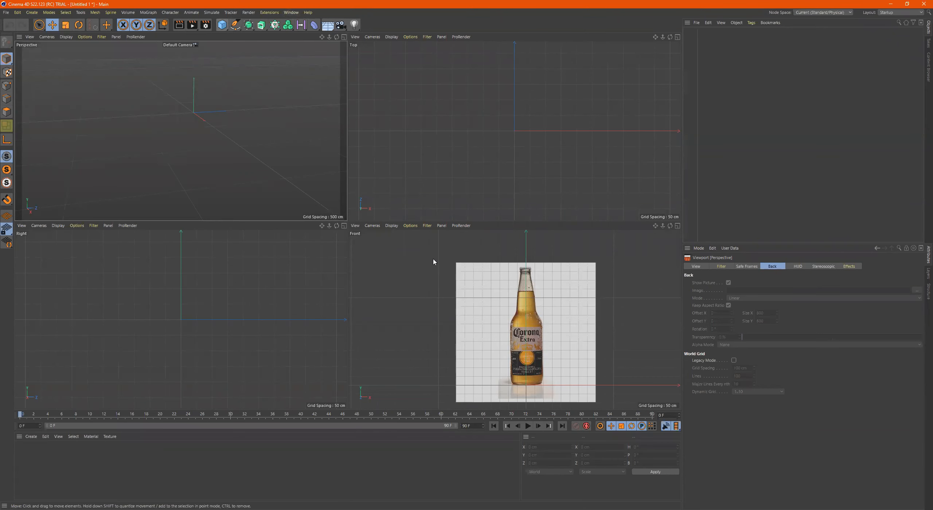
pyautogui.middleClick(429, 269)
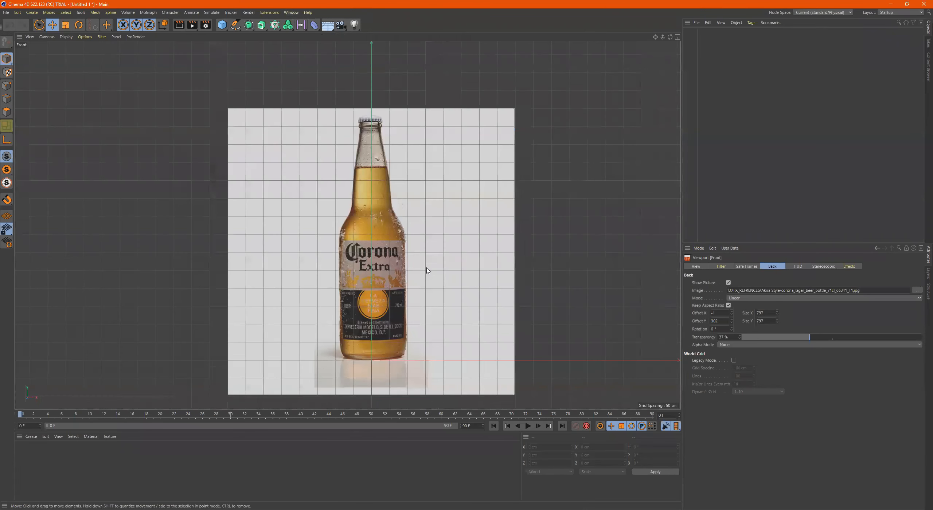
# Add a cylinder, raise it to about 156 cm in Y over the bottle's label area, and leave it selected
pyautogui.click(223, 24)
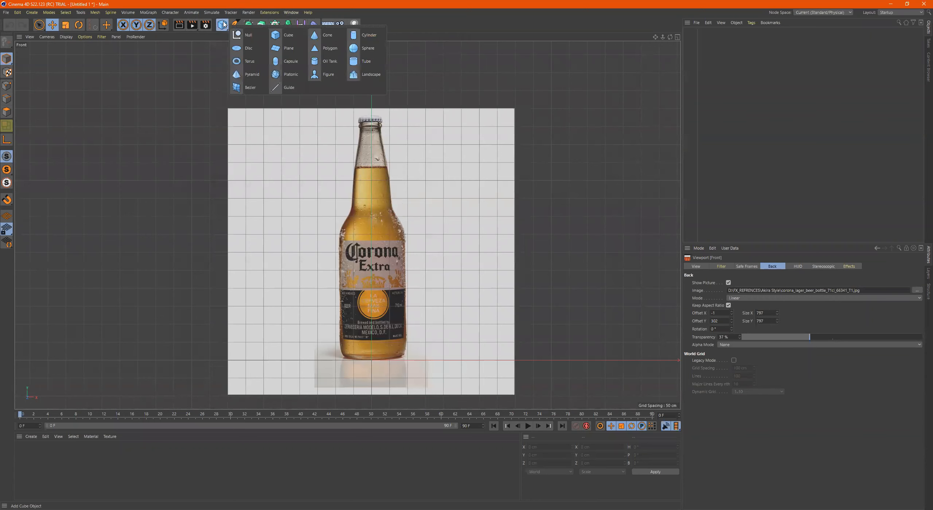
pyautogui.click(369, 34)
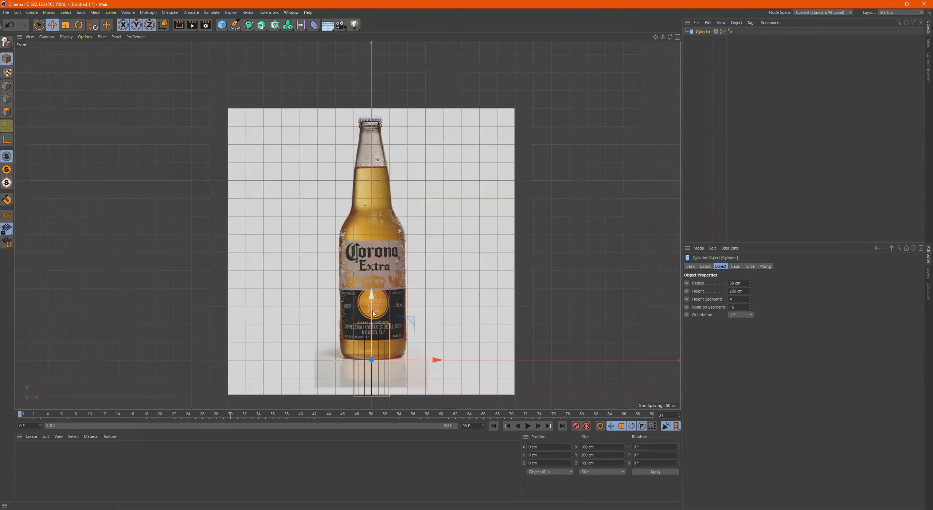
pyautogui.moveTo(371, 313); pyautogui.dragTo(361, 258)
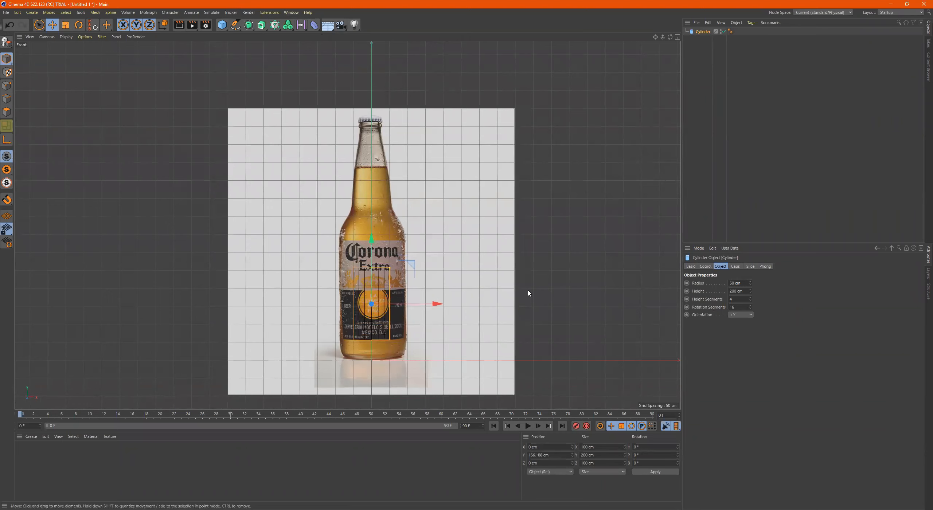
pyautogui.click(485, 171)
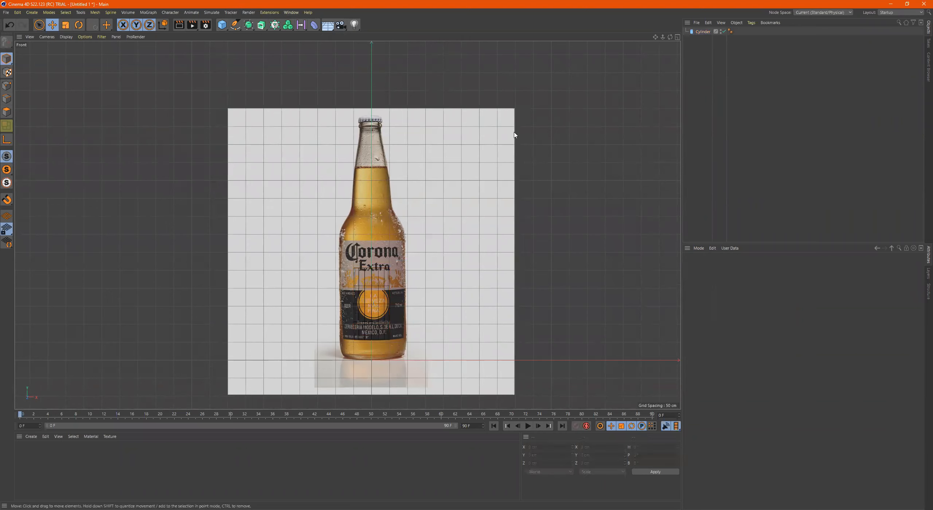
pyautogui.click(368, 296)
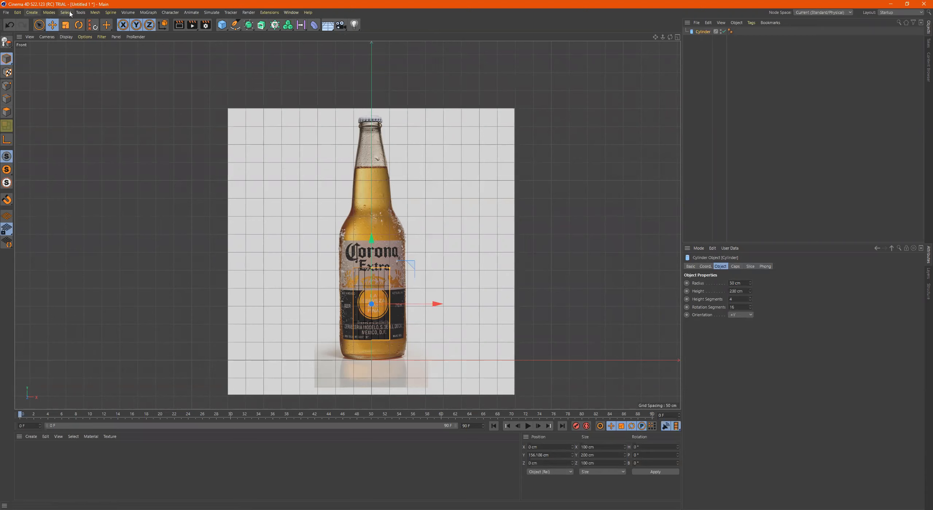
# Set the transparency of the Front view's background image to 87%
pyautogui.click(85, 36)
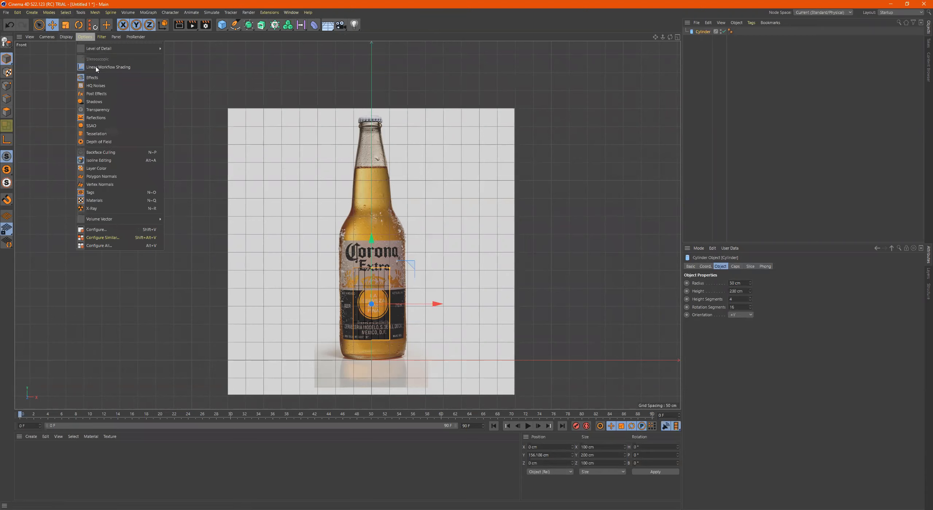
pyautogui.click(116, 232)
pyautogui.moveTo(811, 341); pyautogui.dragTo(904, 341)
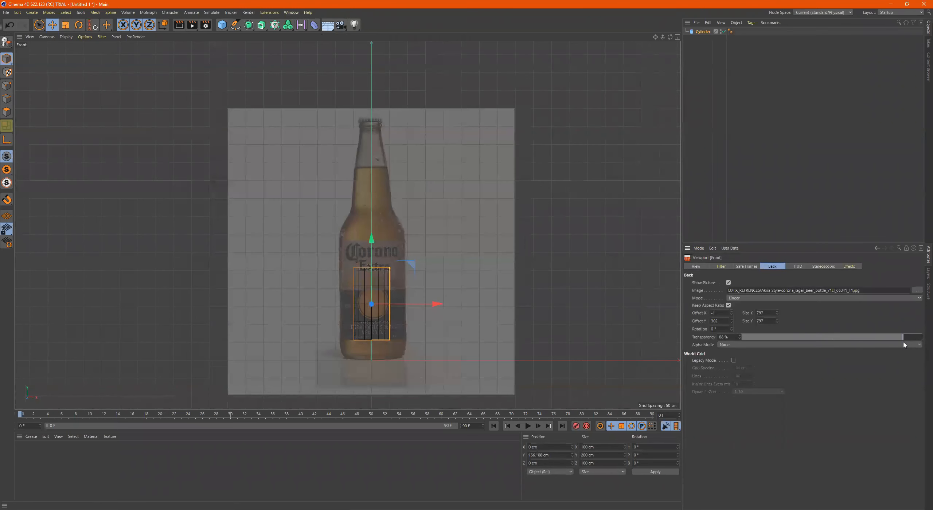
pyautogui.moveTo(902, 345); pyautogui.dragTo(901, 345)
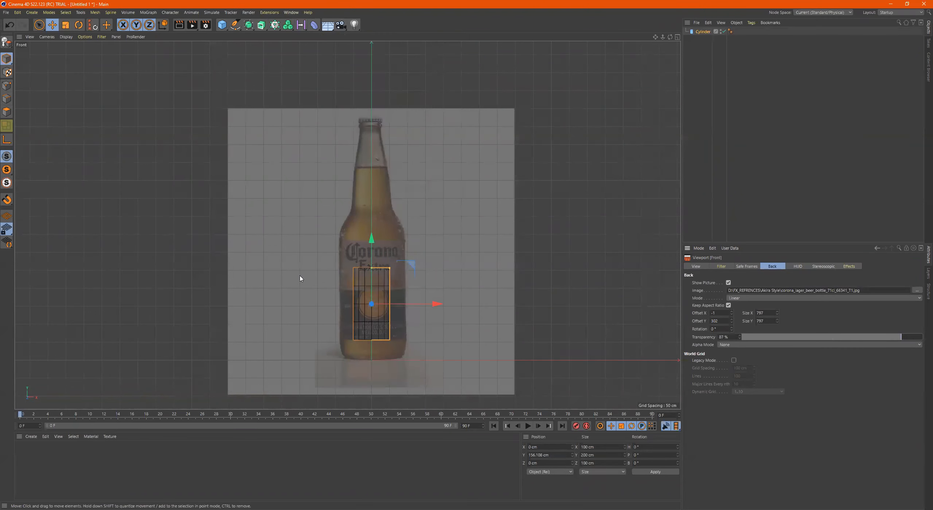
# Widen the cylinder to about 179 cm across to span the bottle's width, with all four views shown and the cylinder framed in perspective
pyautogui.scroll(5, 322, 279)
pyautogui.keyDown('alt'); pyautogui.moveTo(351, 283); pyautogui.dragTo(322, 282, button='right'); pyautogui.keyUp('alt')
pyautogui.keyDown('alt'); pyautogui.moveTo(407, 277); pyautogui.dragTo(349, 243, button='middle'); pyautogui.keyUp('alt')
pyautogui.keyDown('alt'); pyautogui.moveTo(386, 253); pyautogui.dragTo(381, 256, button='right'); pyautogui.keyUp('alt')
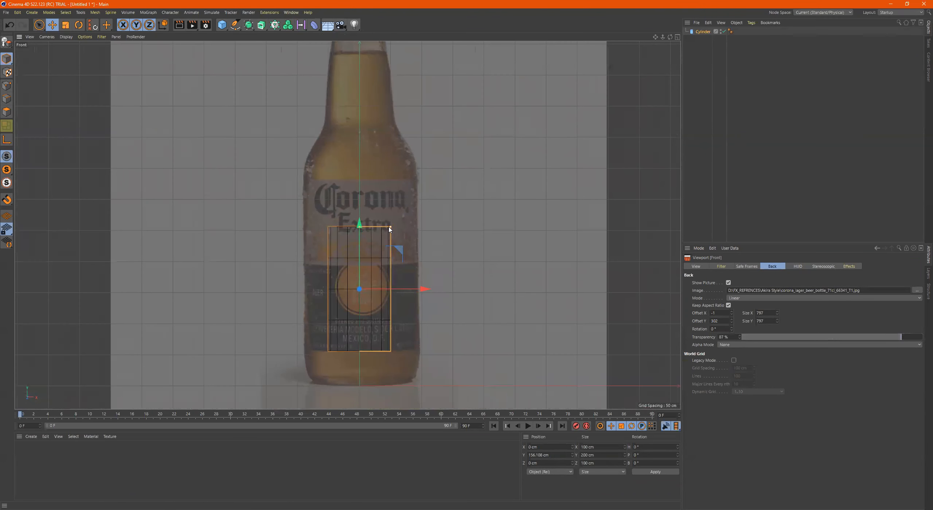
pyautogui.moveTo(389, 229); pyautogui.dragTo(397, 231)
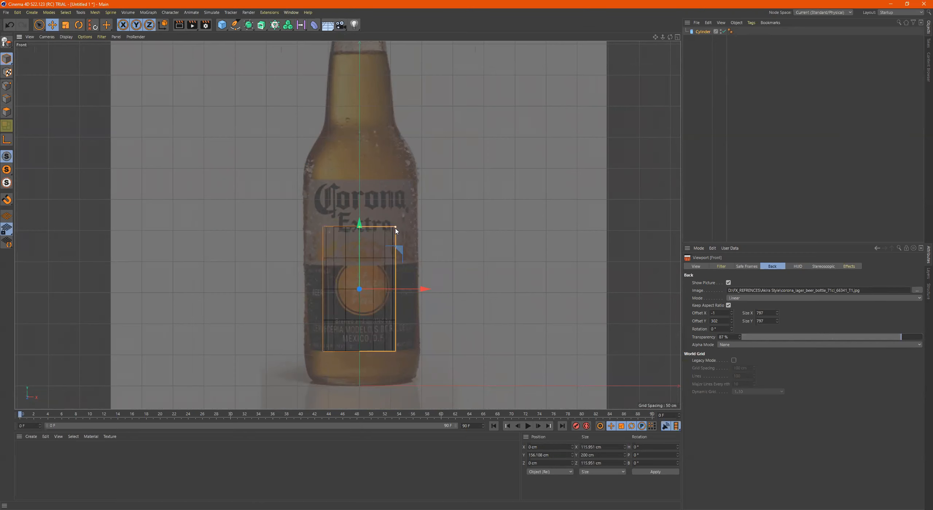
pyautogui.middleClick(413, 230)
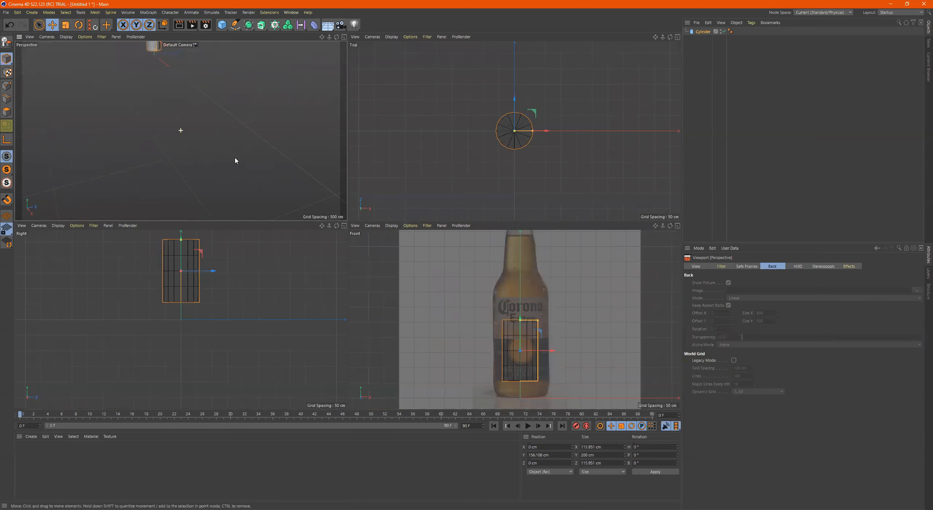
pyautogui.press('h')
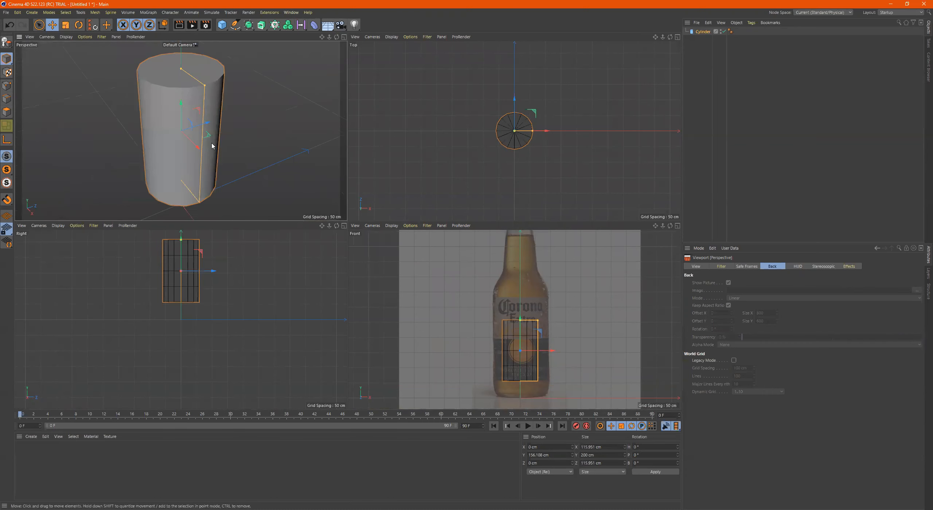
pyautogui.scroll(-3, 215, 139)
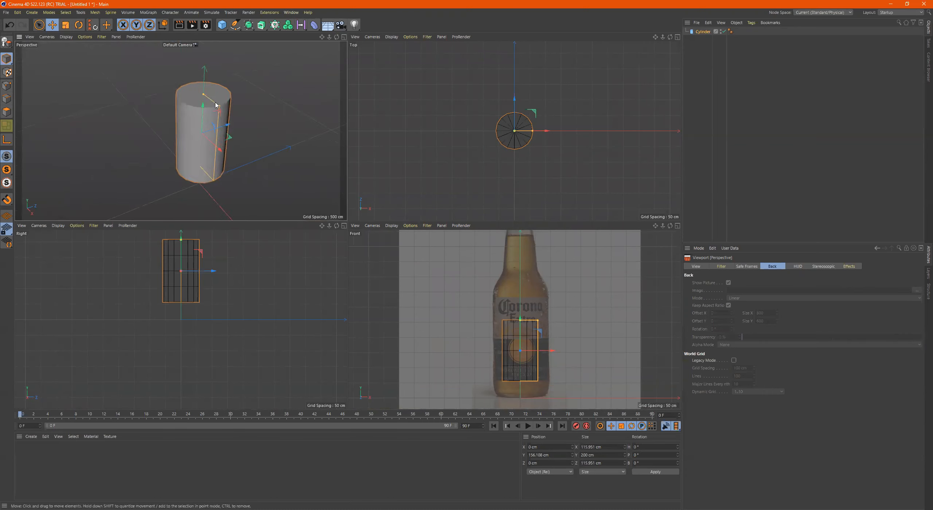
pyautogui.moveTo(220, 107)
pyautogui.mouseDown()
pyautogui.moveTo(211, 106)
pyautogui.moveTo(229, 107)
pyautogui.moveTo(211, 106)
pyautogui.moveTo(232, 119)
pyautogui.moveTo(210, 102)
pyautogui.moveTo(227, 115)
pyautogui.mouseUp()
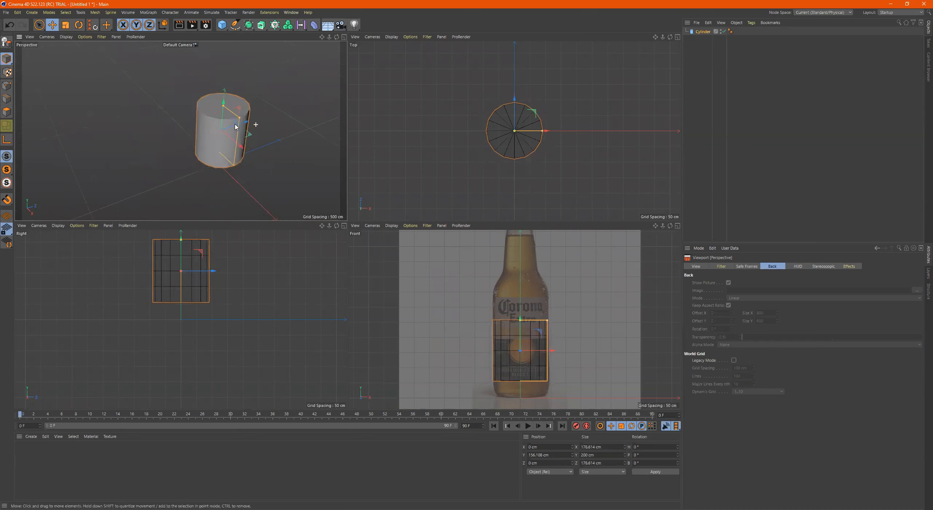
# Duplicate the cylinder along Z to about -323 cm and make the copy editable
pyautogui.keyDown('ctrl'); pyautogui.moveTo(244, 121); pyautogui.dragTo(167, 141); pyautogui.keyUp('ctrl')
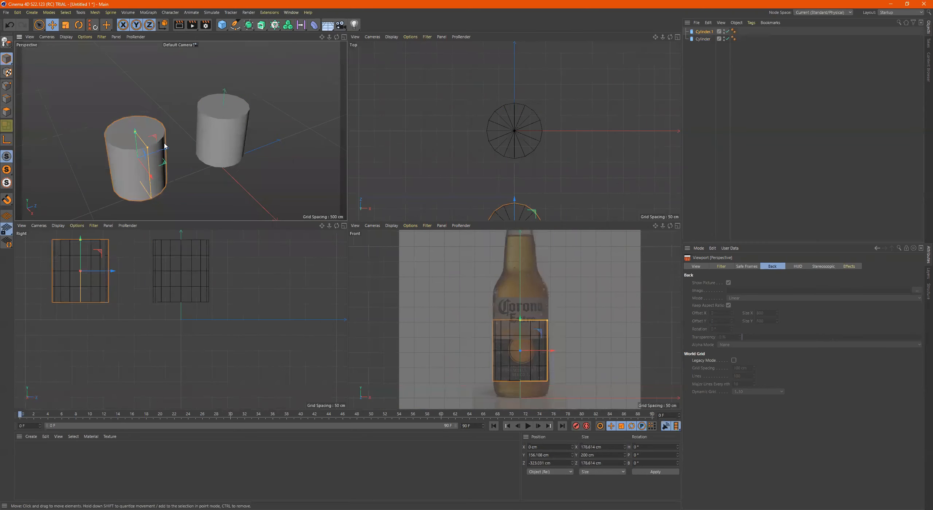
pyautogui.keyDown('alt'); pyautogui.moveTo(168, 146); pyautogui.dragTo(177, 131, button='middle'); pyautogui.keyUp('alt')
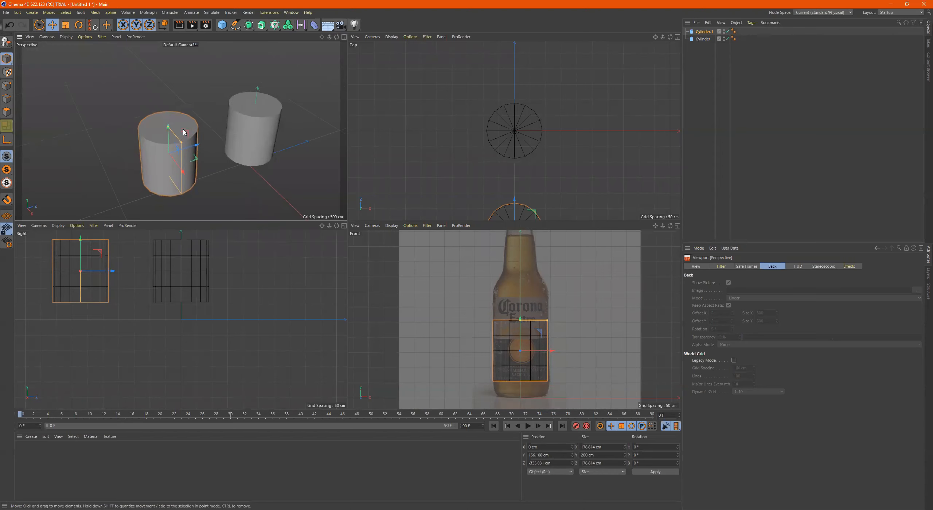
pyautogui.press('c')
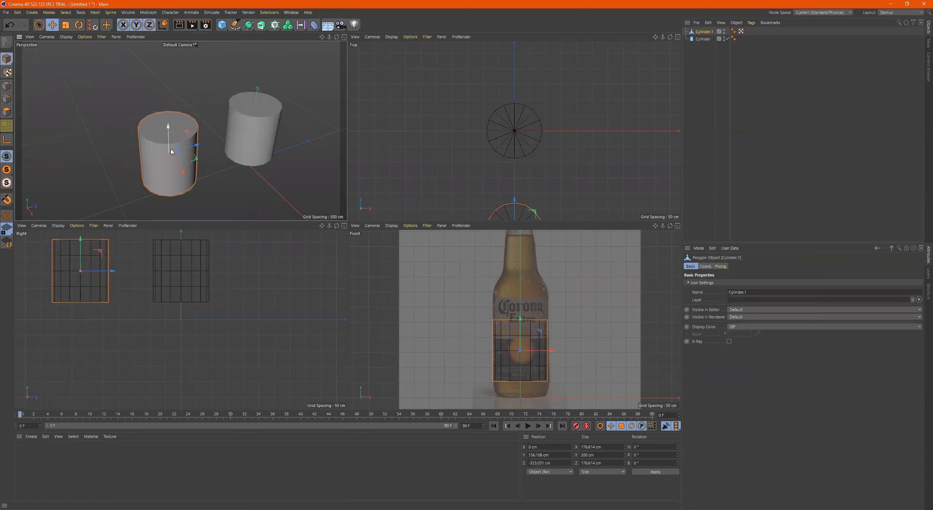
# Display the perspective view's shaded objects with their mesh lines
pyautogui.press('n')
pyautogui.press('b')
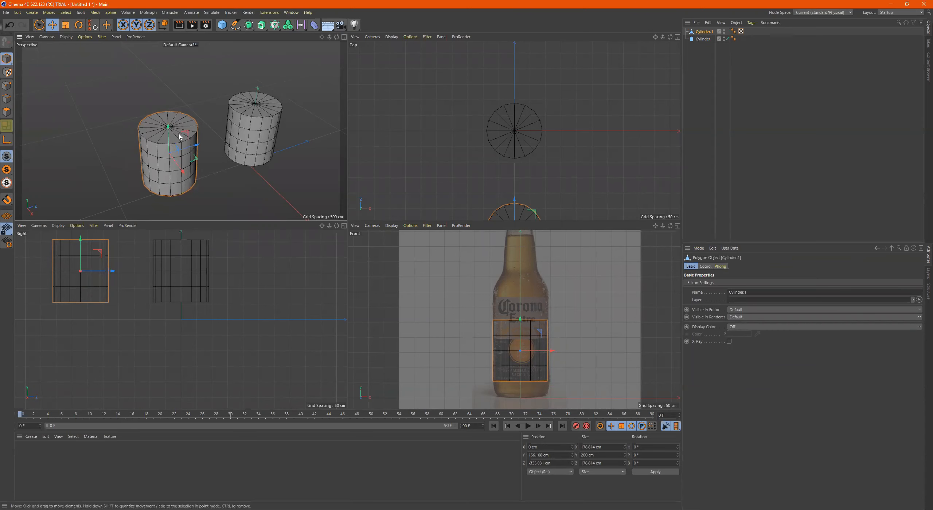
# Scale the editable cylinder copy along X only, to about 330 cm
pyautogui.press('r')
pyautogui.press('t')
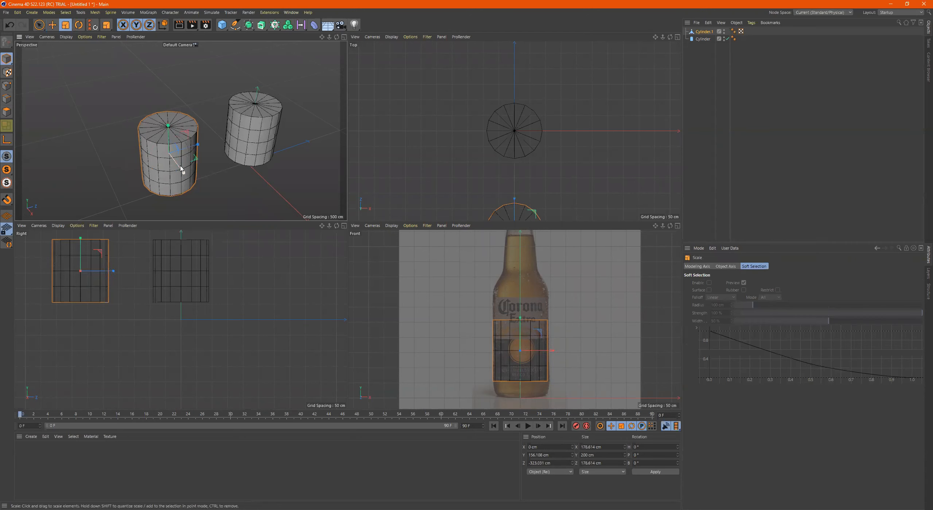
pyautogui.moveTo(183, 173); pyautogui.dragTo(192, 187)
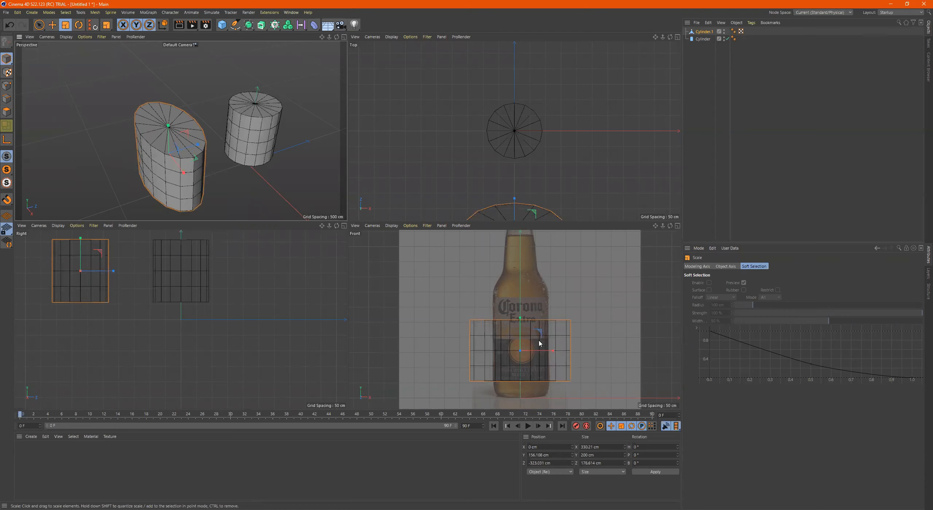
# Resize the original parametric cylinder uniformly to about 168 cm across, and delete the stretched editable copy
pyautogui.click(262, 118)
pyautogui.moveTo(271, 116)
pyautogui.mouseDown()
pyautogui.moveTo(306, 138)
pyautogui.moveTo(277, 118)
pyautogui.mouseUp()
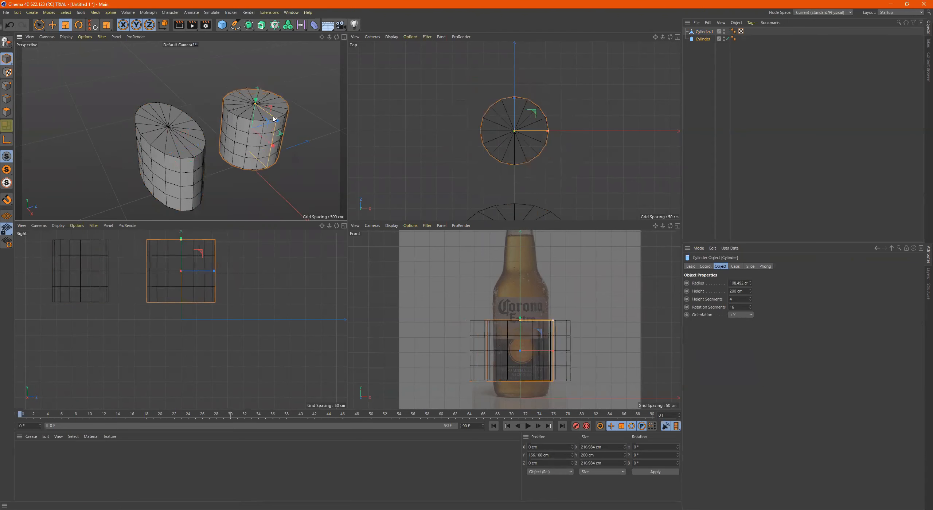
pyautogui.click(172, 136)
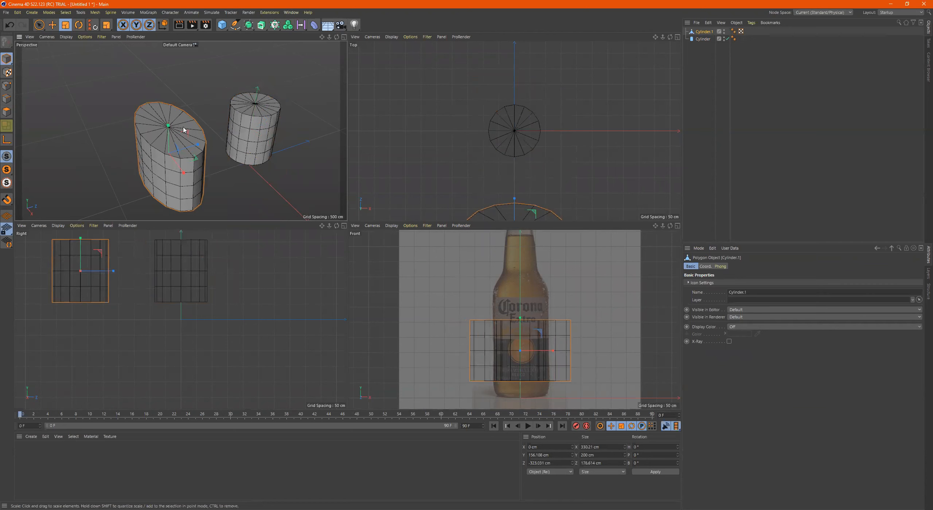
pyautogui.press('Delete')
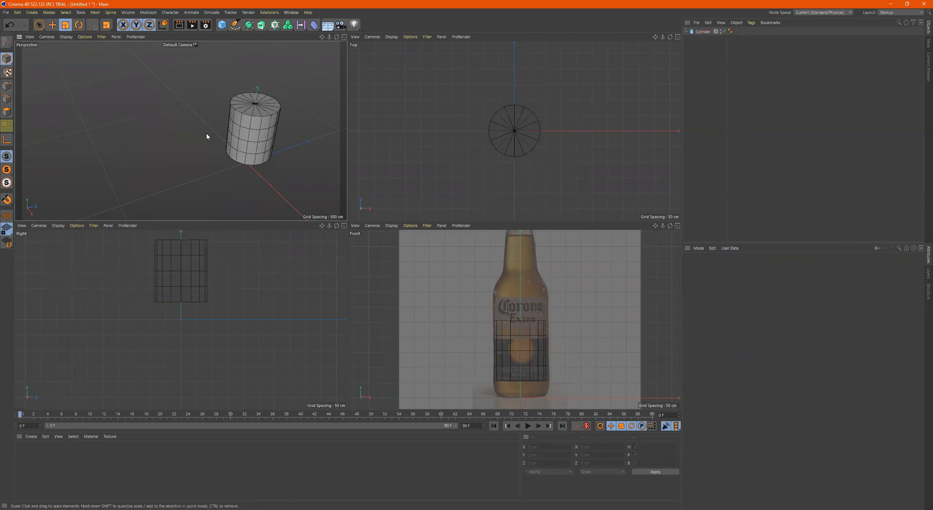
# Select the remaining cylinder and maximize the Front view around the bottle's label area
pyautogui.click(253, 134)
pyautogui.scroll(3, 562, 326)
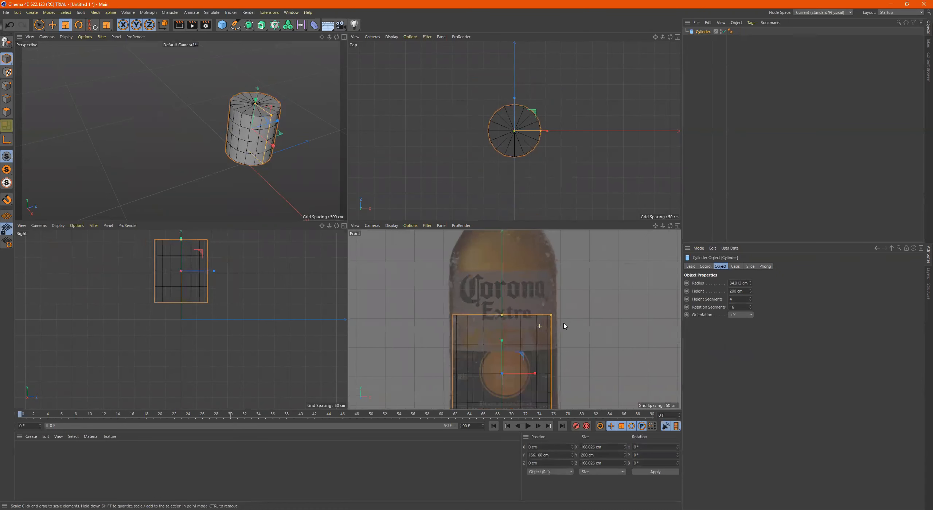
pyautogui.middleClick(565, 326)
pyautogui.scroll(-4, 477, 238)
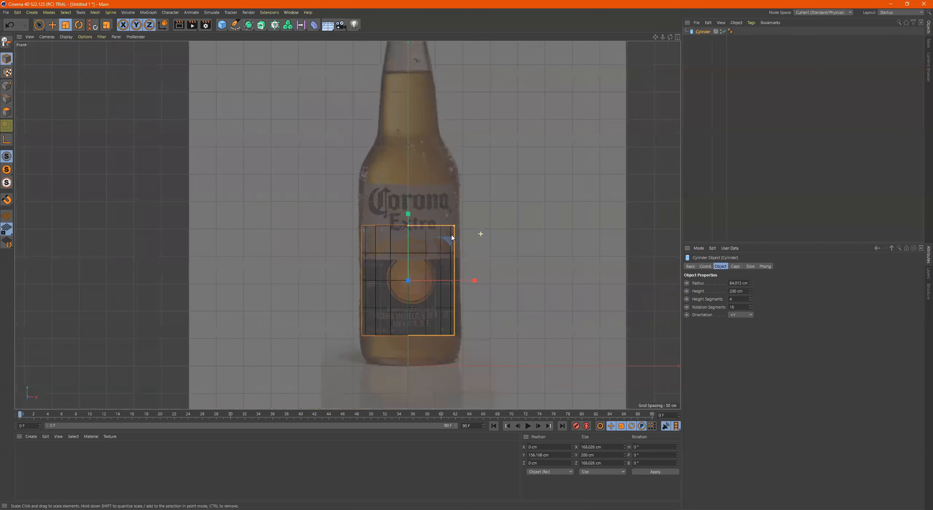
pyautogui.scroll(2, 442, 236)
pyautogui.keyDown('alt'); pyautogui.moveTo(441, 235); pyautogui.dragTo(459, 198, button='right'); pyautogui.keyUp('alt')
pyautogui.keyDown('alt'); pyautogui.moveTo(407, 265); pyautogui.dragTo(402, 221, button='middle'); pyautogui.keyUp('alt')
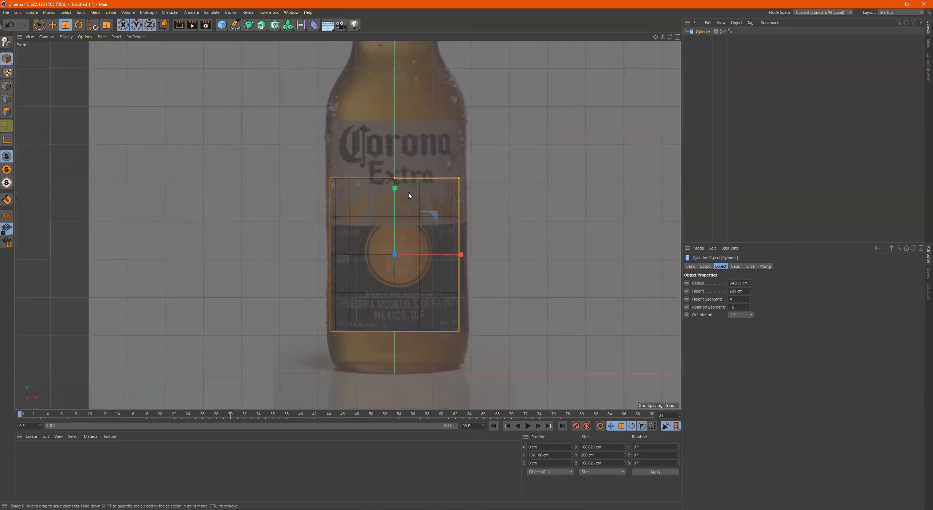
pyautogui.scroll(2, 367, 213)
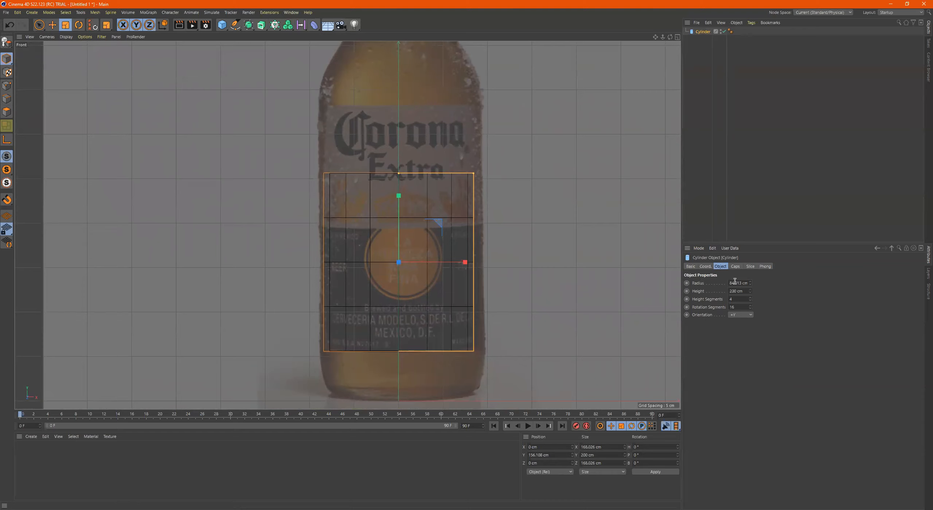
# Set the Front view background image's Offset X to -4 to centre the bottle on the cylinder
pyautogui.click(85, 36)
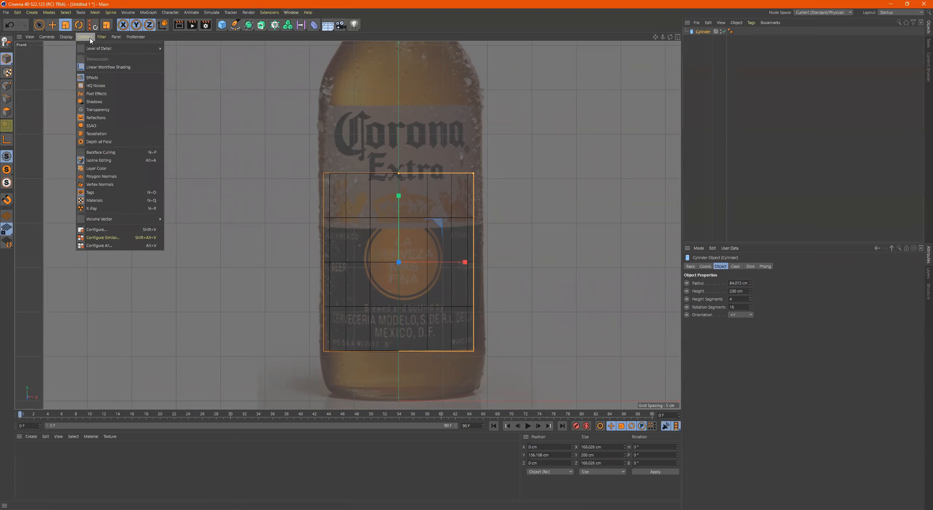
pyautogui.click(123, 230)
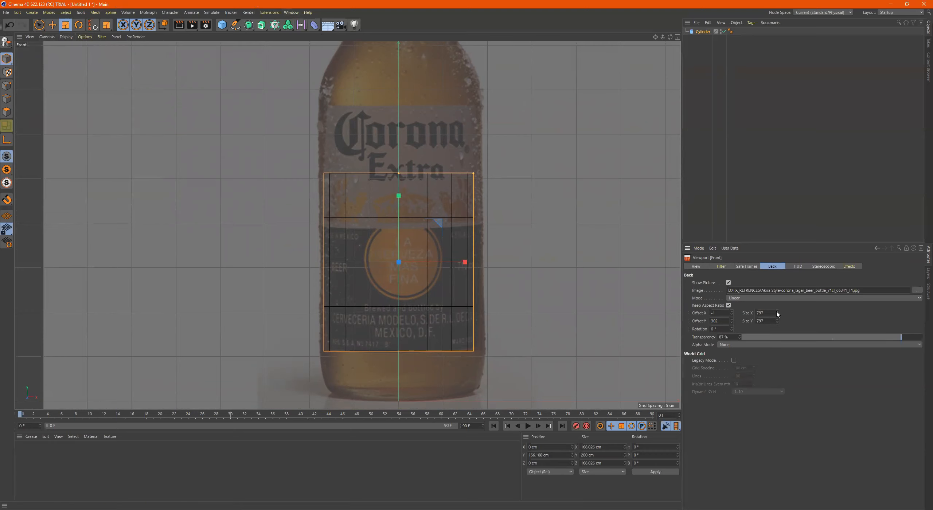
pyautogui.moveTo(732, 313); pyautogui.dragTo(732, 313)
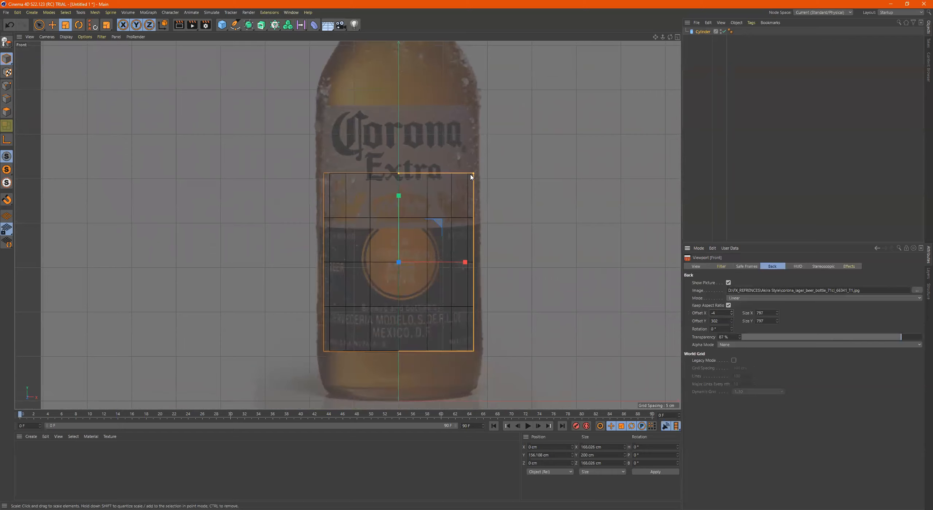
# Resize the cylinder to about 182 cm across and 246 cm tall, and move it to about 192 cm in Y over the labels
pyautogui.moveTo(473, 177); pyautogui.dragTo(479, 176)
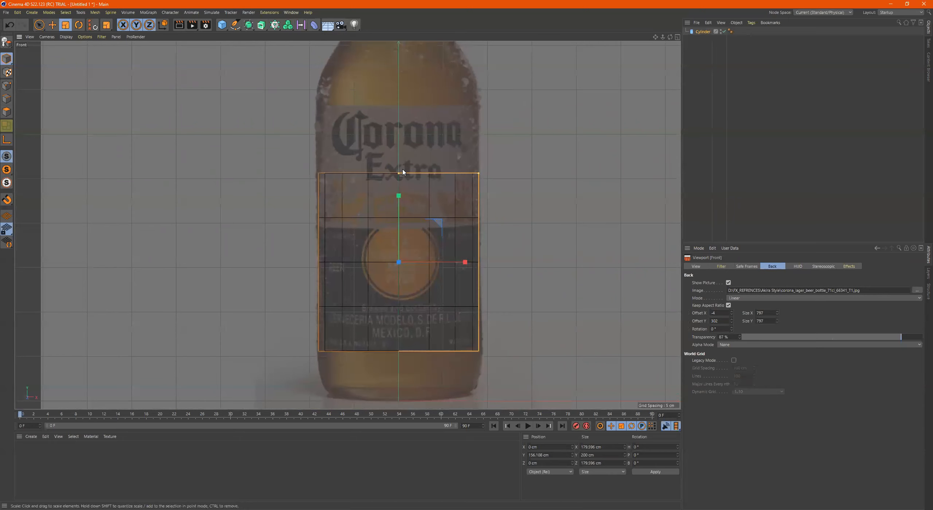
pyautogui.moveTo(399, 174); pyautogui.dragTo(388, 214)
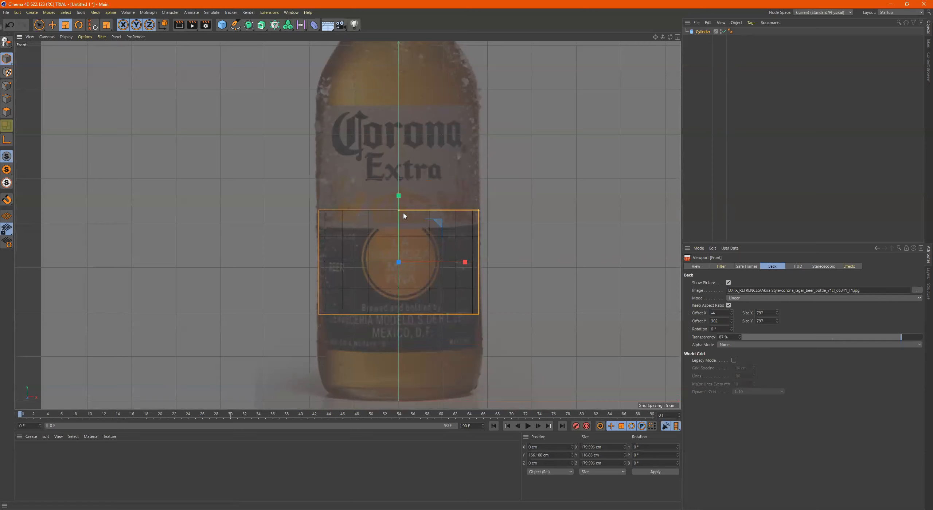
pyautogui.press('e')
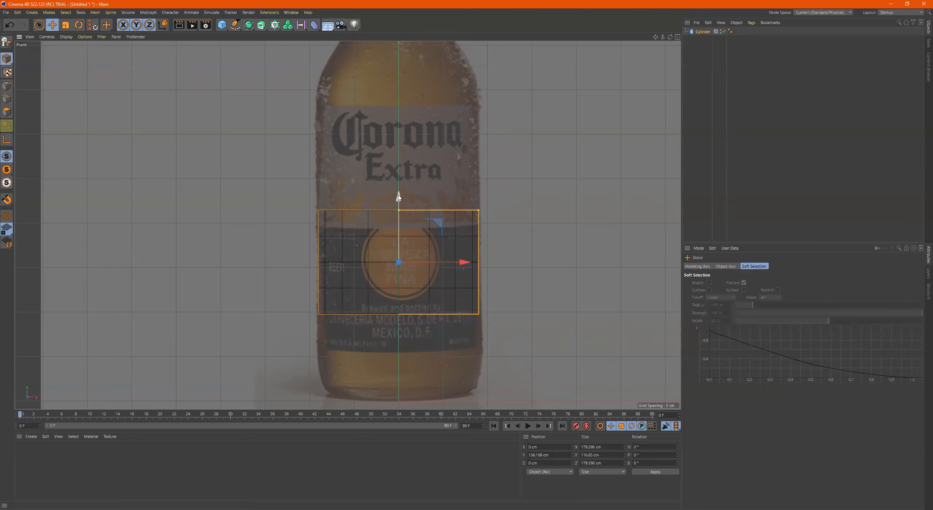
pyautogui.moveTo(399, 197); pyautogui.dragTo(398, 149)
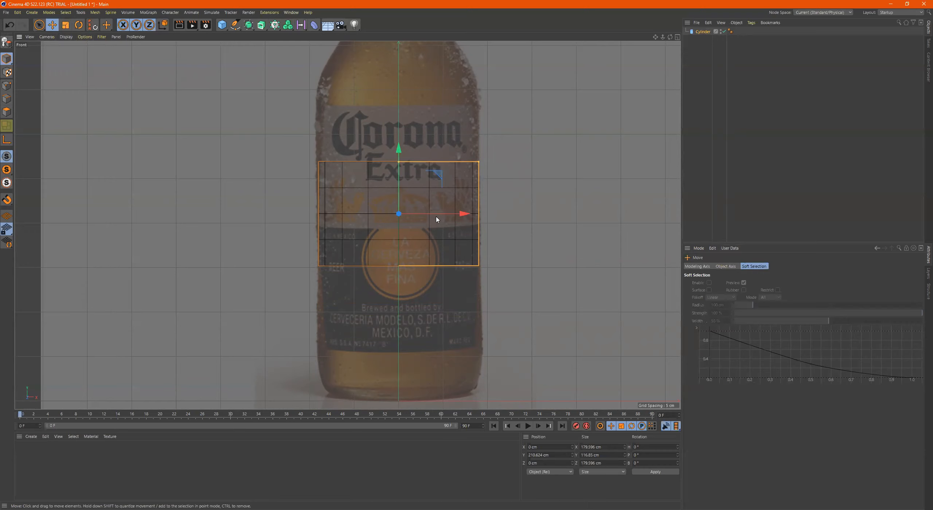
pyautogui.moveTo(398, 165); pyautogui.dragTo(395, 106)
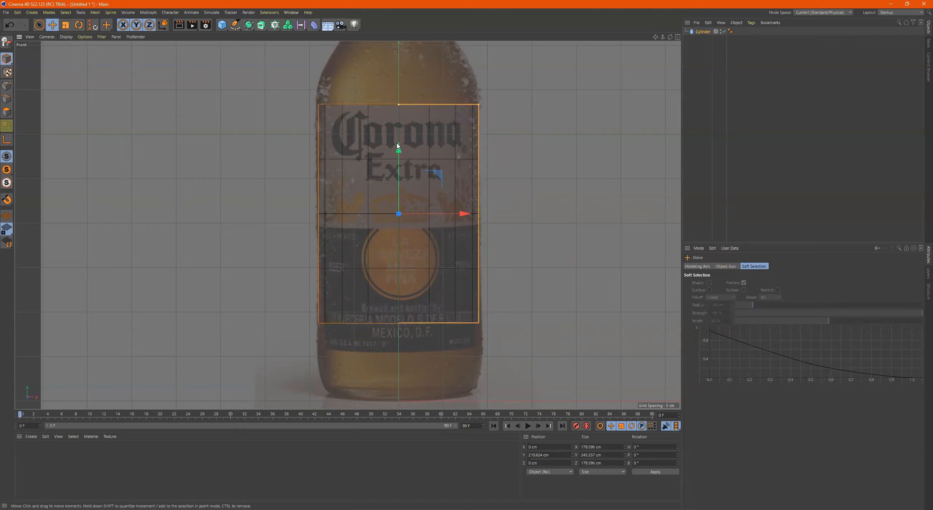
pyautogui.moveTo(397, 150); pyautogui.dragTo(398, 168)
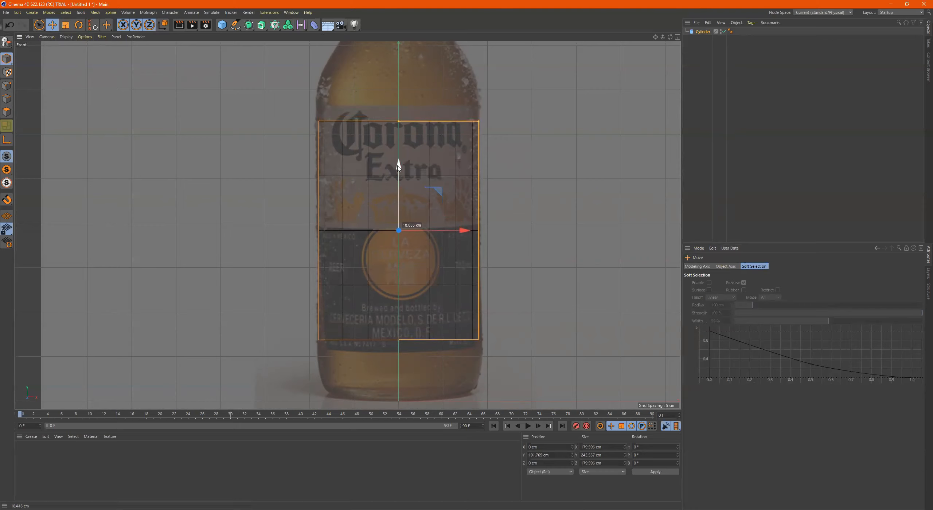
pyautogui.moveTo(480, 123); pyautogui.dragTo(480, 124)
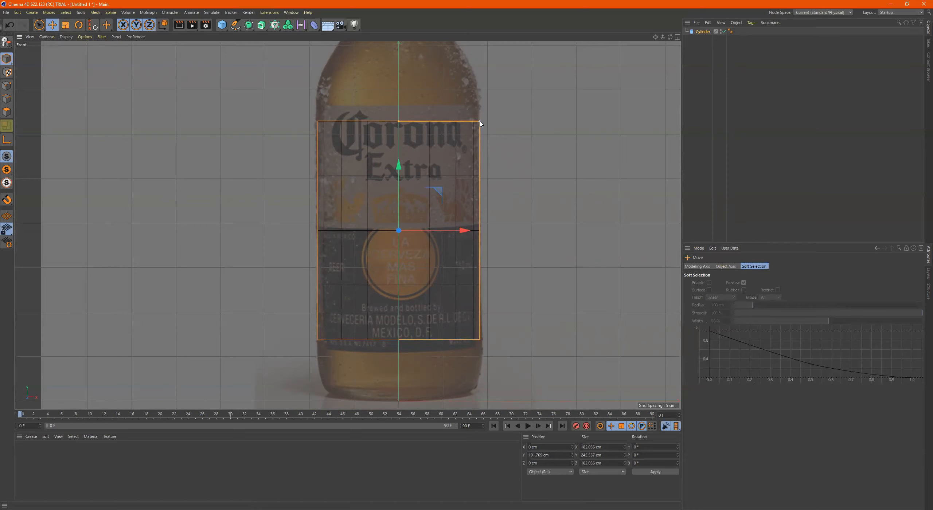
# Maximize the perspective view and set the cylinder's rotation segments to 32
pyautogui.middleClick(331, 134)
pyautogui.middleClick(283, 127)
pyautogui.keyDown('alt'); pyautogui.moveTo(421, 211); pyautogui.dragTo(390, 157, button='middle'); pyautogui.keyUp('alt')
pyautogui.scroll(5, 388, 157)
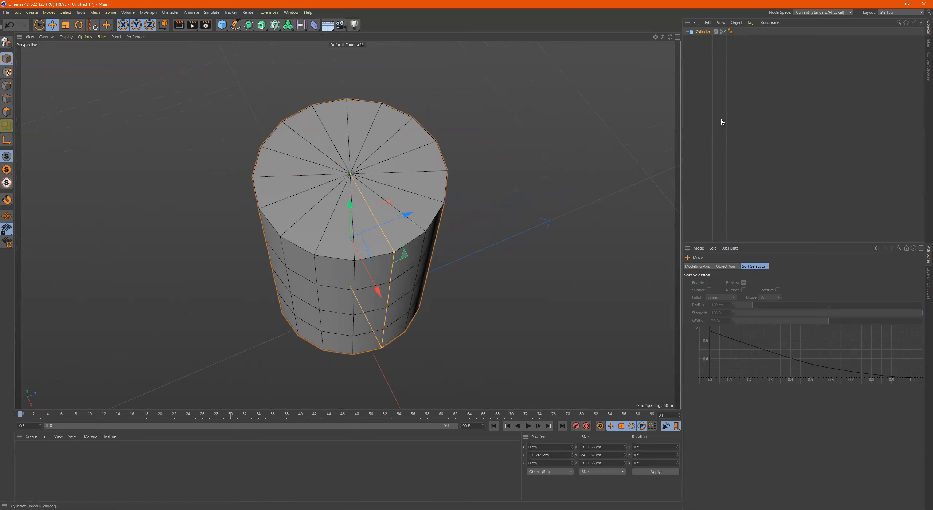
pyautogui.keyDown('alt'); pyautogui.moveTo(385, 210); pyautogui.dragTo(321, 262); pyautogui.keyUp('alt')
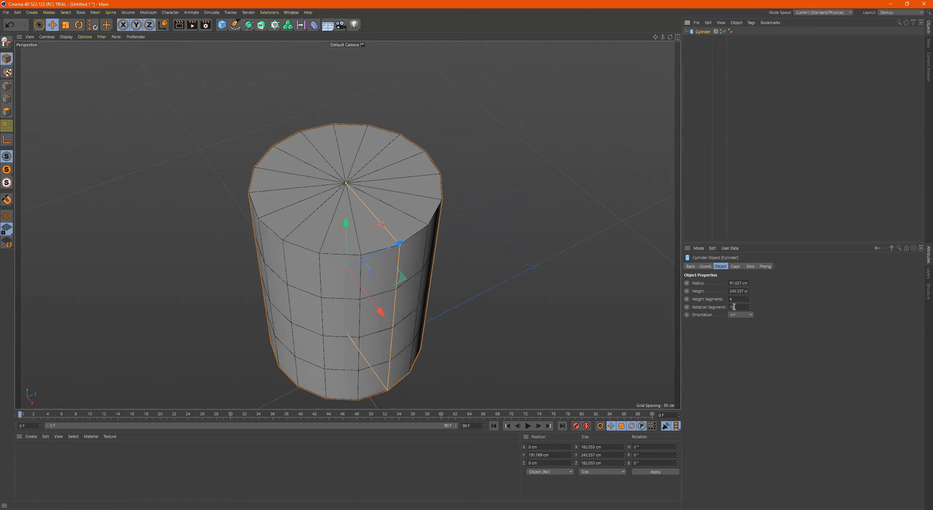
pyautogui.doubleClick(736, 307)
pyautogui.write('32')
pyautogui.press('Return')
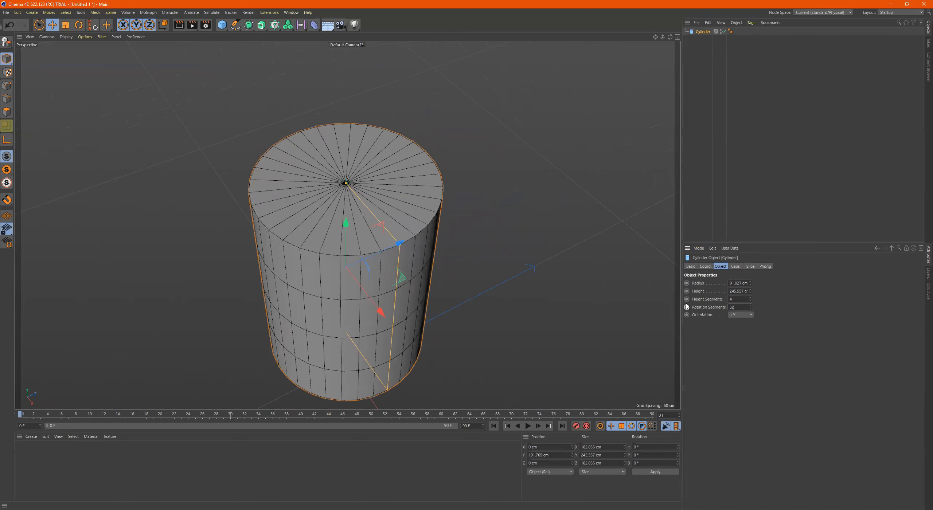
# Convert the cylinder into an editable polygon object
pyautogui.keyDown('alt'); pyautogui.moveTo(378, 209); pyautogui.dragTo(342, 176); pyautogui.keyUp('alt')
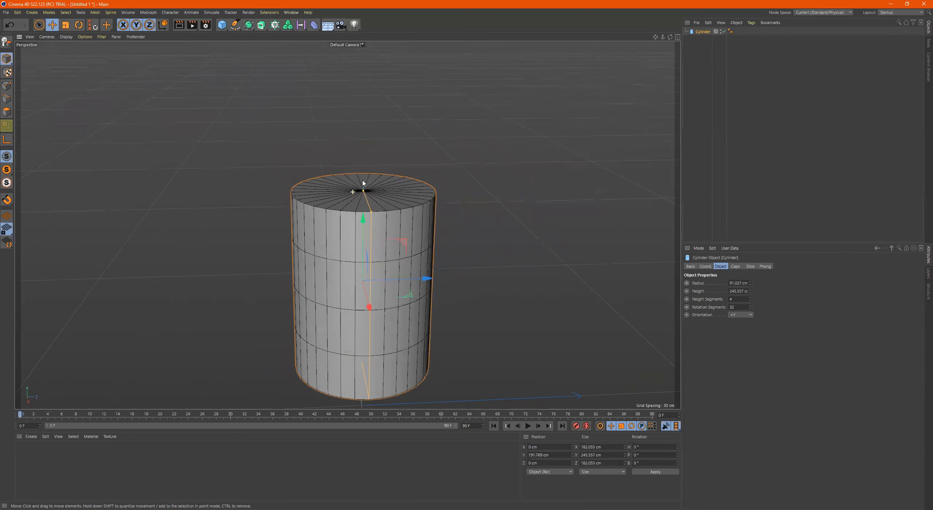
pyautogui.middleClick(391, 189)
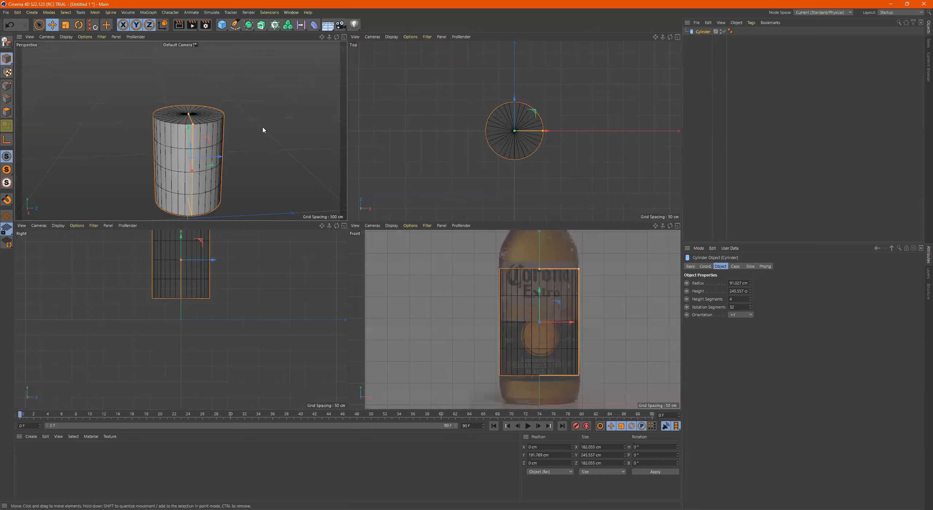
pyautogui.keyDown('alt'); pyautogui.moveTo(248, 165); pyautogui.dragTo(266, 158); pyautogui.keyUp('alt')
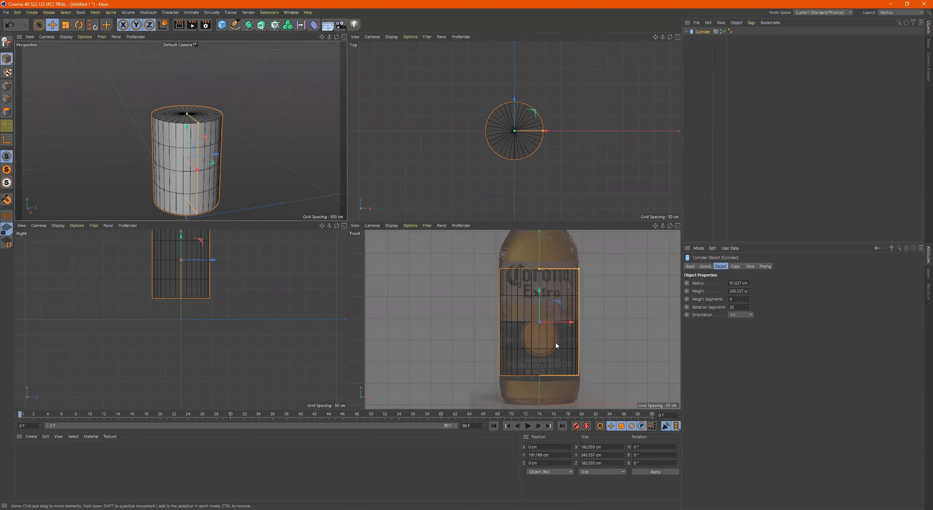
pyautogui.keyDown('alt'); pyautogui.moveTo(220, 138); pyautogui.dragTo(248, 120); pyautogui.keyUp('alt')
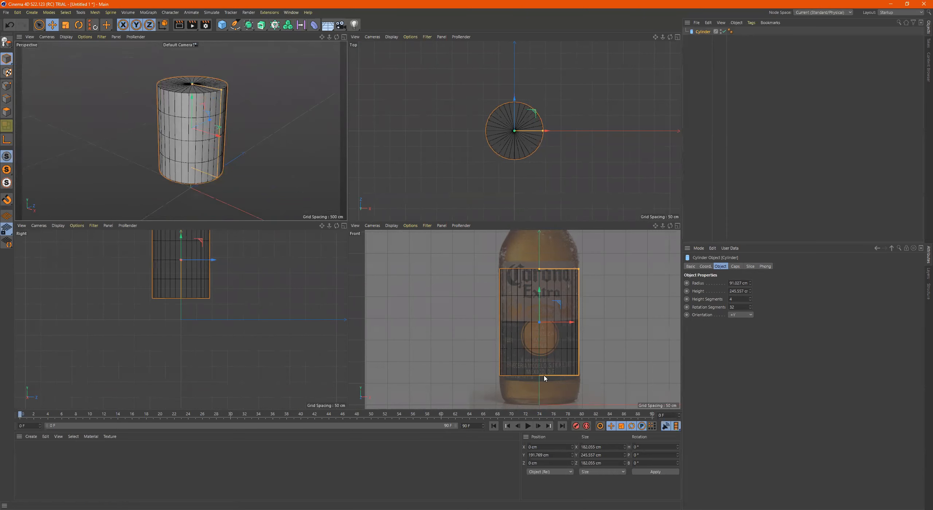
pyautogui.keyDown('alt'); pyautogui.moveTo(288, 162); pyautogui.dragTo(251, 148); pyautogui.keyUp('alt')
pyautogui.middleClick(251, 148)
pyautogui.keyDown('alt'); pyautogui.moveTo(537, 275); pyautogui.dragTo(454, 250); pyautogui.keyUp('alt')
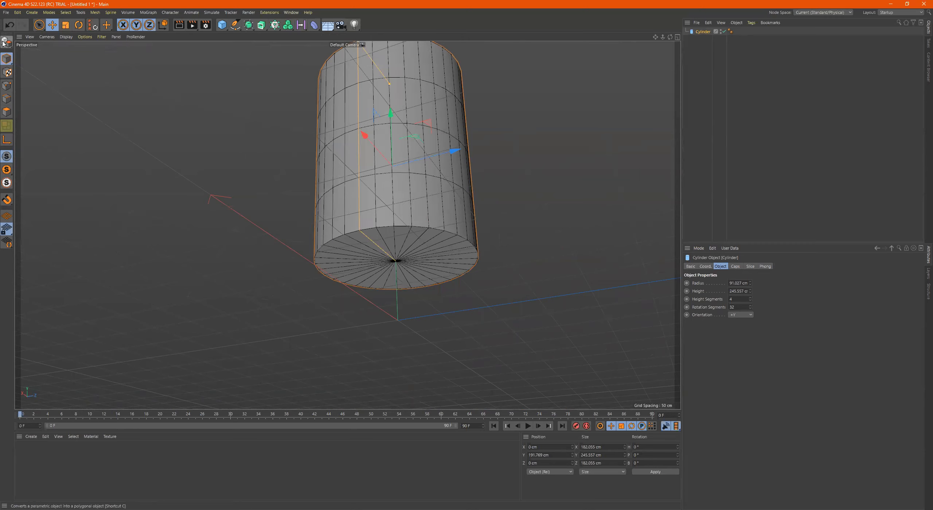
pyautogui.click(3, 43)
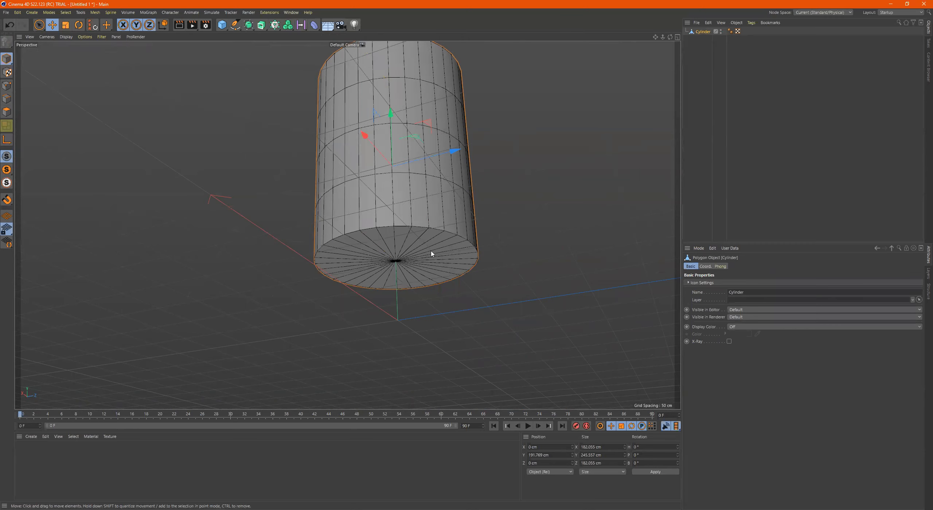
# Select all the polygons of the cylinder's bottom cap with Live Selection
pyautogui.click(8, 111)
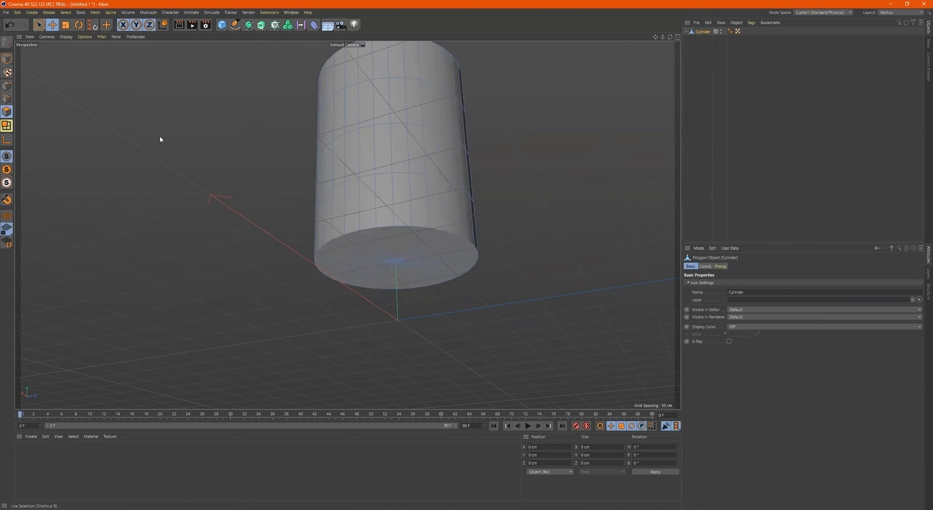
pyautogui.press('9')
pyautogui.moveTo(448, 251); pyautogui.dragTo(389, 257)
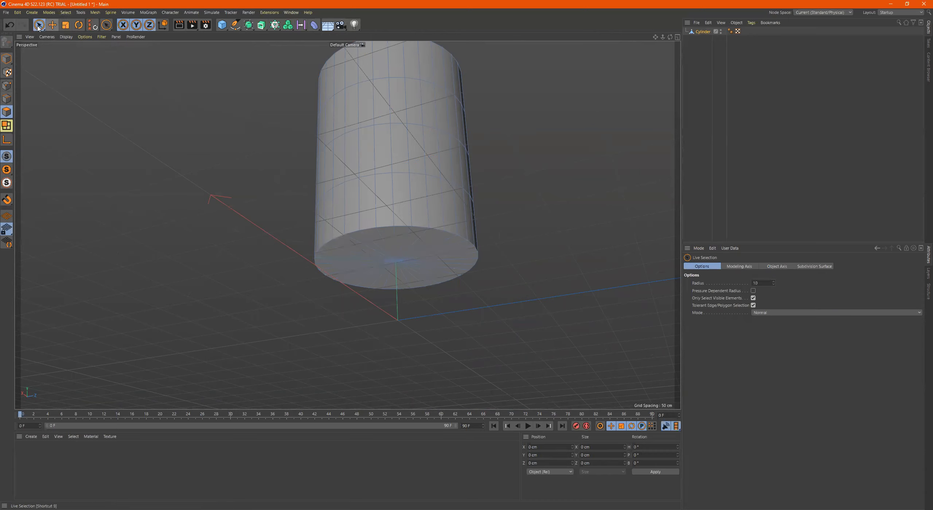
pyautogui.moveTo(408, 266)
pyautogui.mouseDown()
pyautogui.moveTo(423, 241)
pyautogui.moveTo(372, 244)
pyautogui.moveTo(371, 268)
pyautogui.moveTo(395, 268)
pyautogui.moveTo(411, 245)
pyautogui.moveTo(466, 276)
pyautogui.mouseUp()
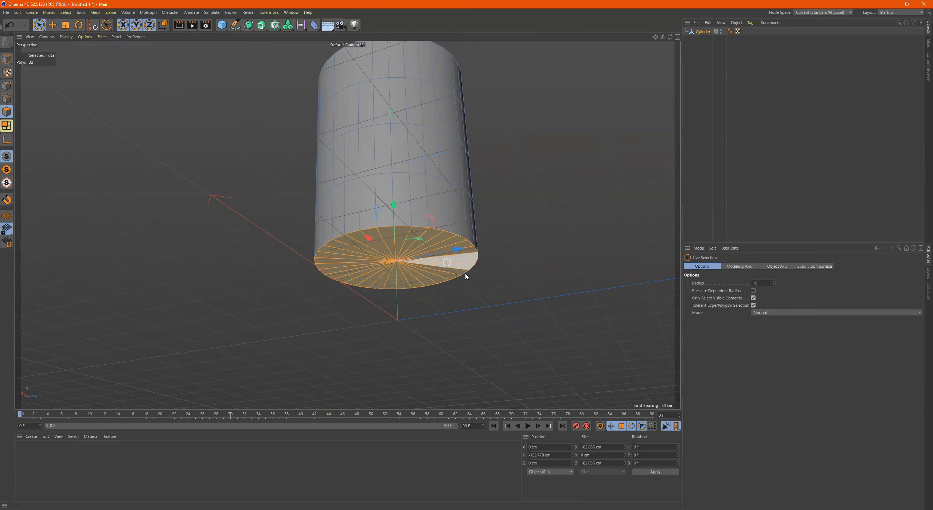
# Try to extrude the bottom cap about 35 cm downward in the Front view, and undo it
pyautogui.middleClick(507, 273)
pyautogui.middleClick(619, 313)
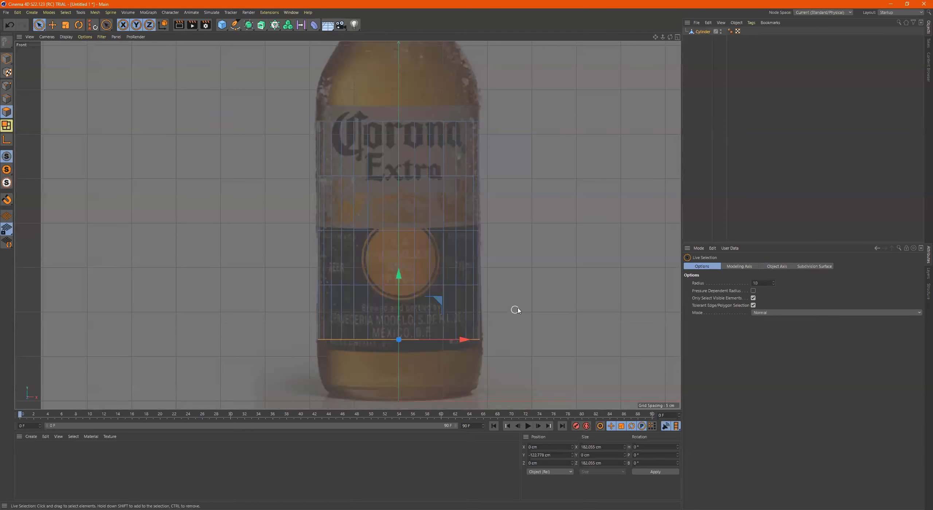
pyautogui.keyDown('alt'); pyautogui.moveTo(514, 308); pyautogui.dragTo(507, 225, button='middle'); pyautogui.keyUp('alt')
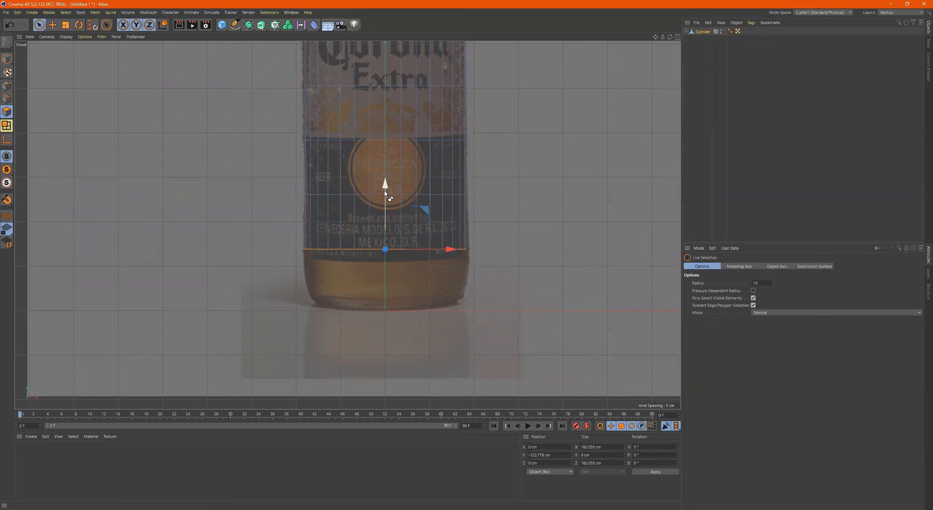
pyautogui.moveTo(385, 193); pyautogui.dragTo(379, 224)
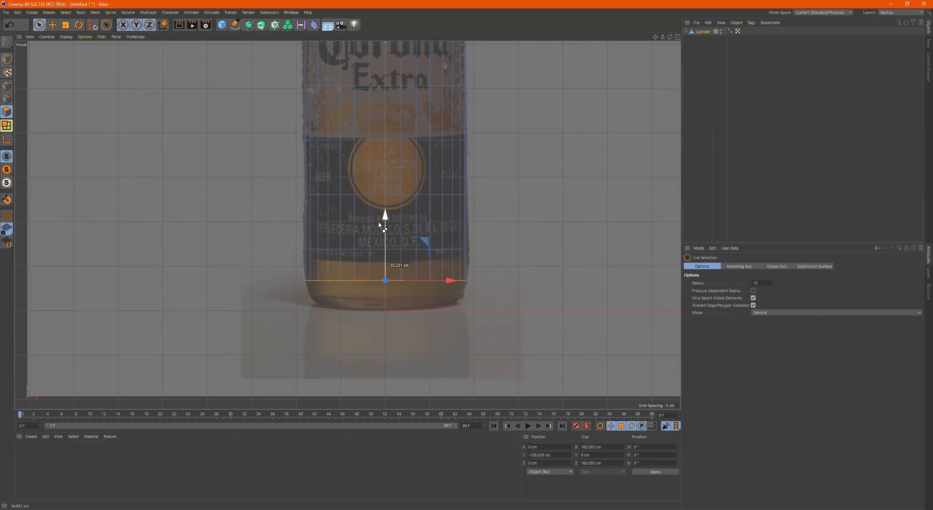
pyautogui.middleClick(435, 187)
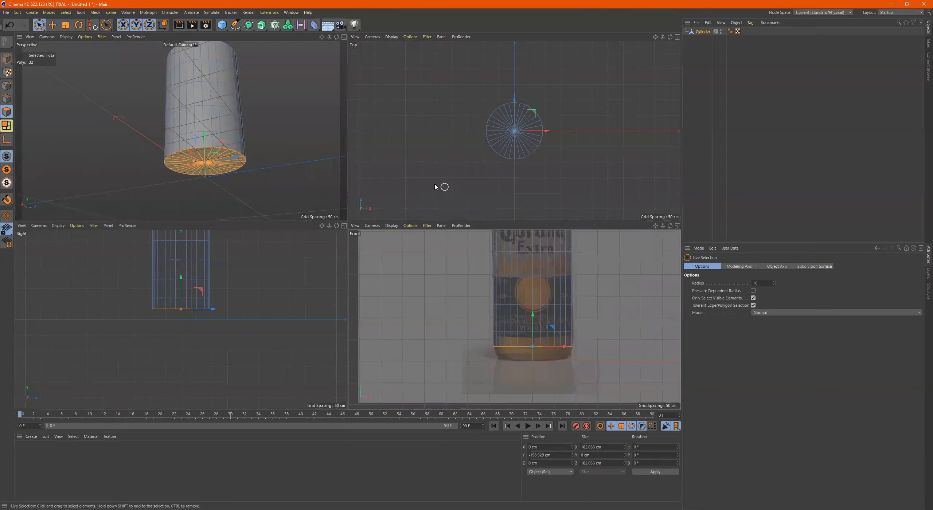
pyautogui.middleClick(267, 160)
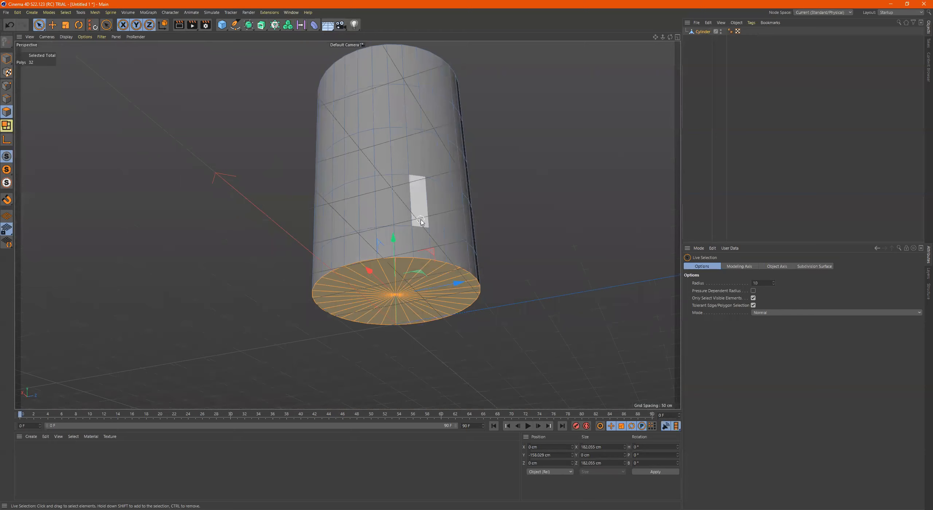
pyautogui.hotkey('ctrl', 'z')
# Try extruding and scaling a single polygon on the cylinder's side, and undo back to the bottom cap selection
pyautogui.keyDown('alt'); pyautogui.moveTo(447, 213); pyautogui.dragTo(415, 239); pyautogui.keyUp('alt')
pyautogui.click(380, 163)
pyautogui.keyDown('alt'); pyautogui.moveTo(379, 164); pyautogui.dragTo(398, 227); pyautogui.keyUp('alt')
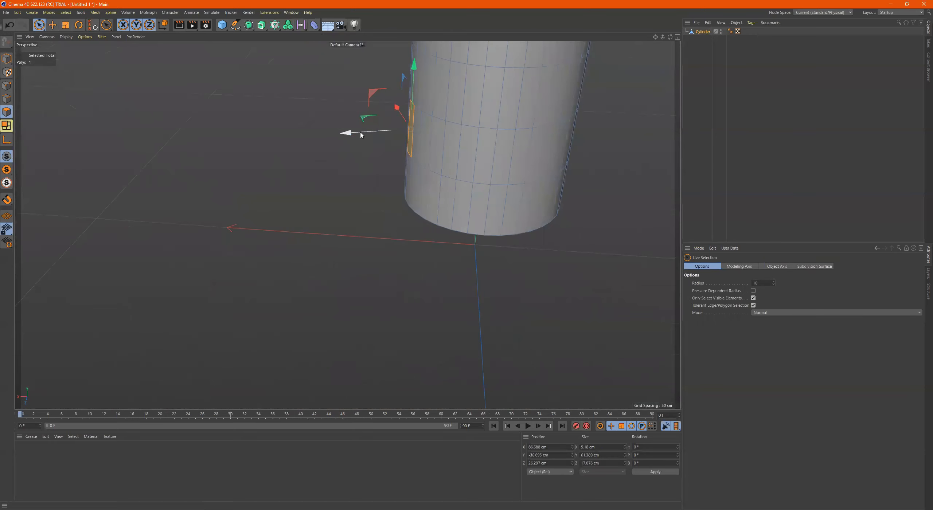
pyautogui.keyDown('ctrl'); pyautogui.moveTo(359, 136); pyautogui.dragTo(172, 135); pyautogui.keyUp('ctrl')
pyautogui.keyDown('alt'); pyautogui.moveTo(380, 161); pyautogui.dragTo(432, 158); pyautogui.keyUp('alt')
pyautogui.press('e')
pyautogui.press('r')
pyautogui.press('t')
pyautogui.moveTo(321, 159); pyautogui.dragTo(343, 166)
pyautogui.hotkey('ctrl', 'z')
pyautogui.hotkey('ctrl', 'z')
pyautogui.hotkey('ctrl', 'z')
pyautogui.moveTo(464, 235)
pyautogui.keyDown('alt'); pyautogui.mouseDown()
pyautogui.moveTo(463, 155)
pyautogui.moveTo(477, 232)
pyautogui.mouseUp(); pyautogui.keyUp('alt')
# Move the bottom cap down to about -139 cm in Y, at the label's lower edge in the Front view
pyautogui.middleClick(478, 233)
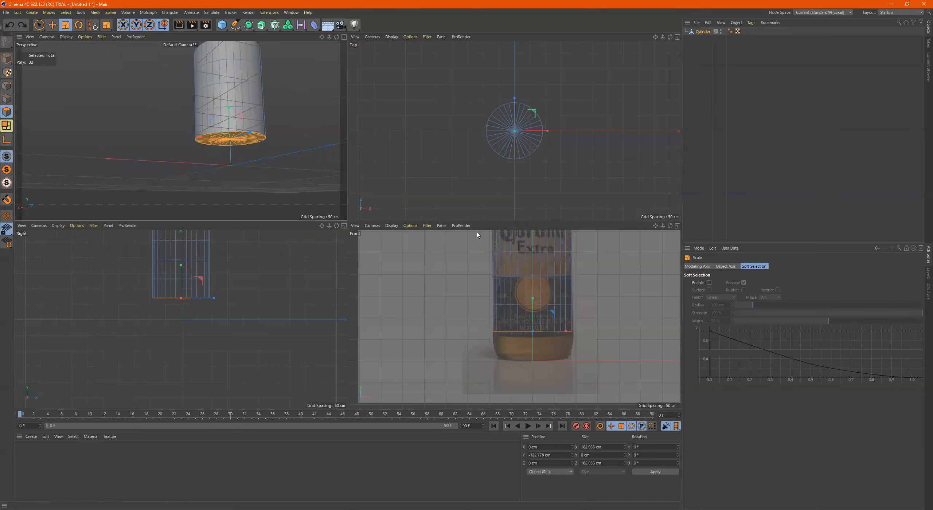
pyautogui.middleClick(561, 323)
pyautogui.scroll(10, 514, 319)
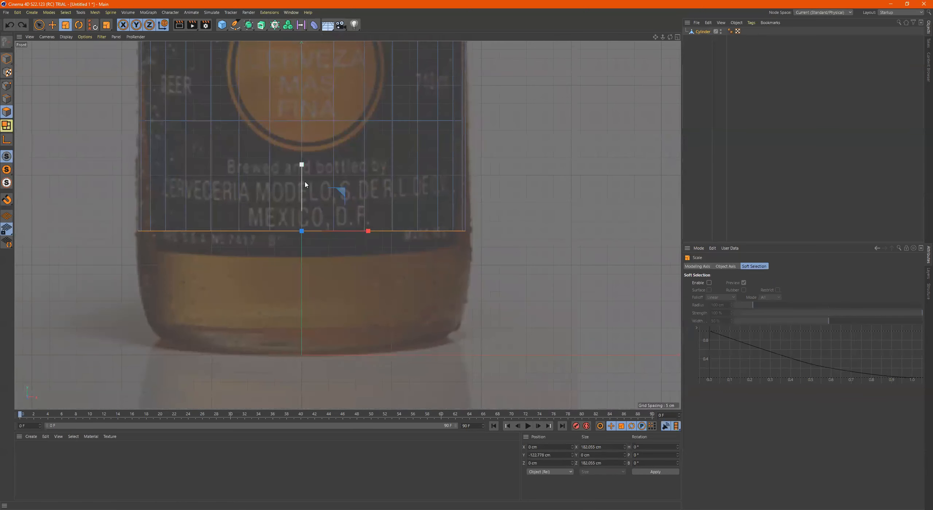
pyautogui.press('e')
pyautogui.moveTo(301, 184); pyautogui.dragTo(301, 212)
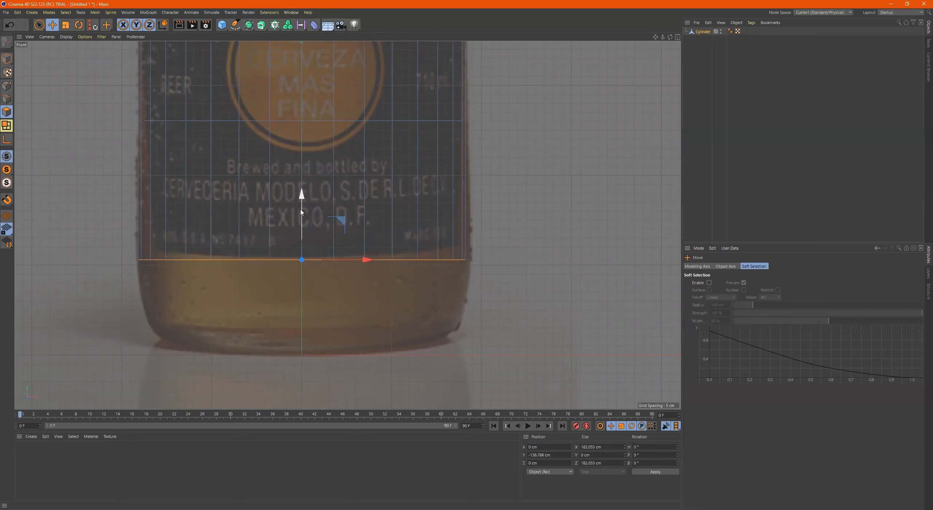
# Extrude the bottom cap down in two stages to about -175 cm in Y and scale its end to about 171 cm across
pyautogui.moveTo(301, 211); pyautogui.dragTo(303, 285)
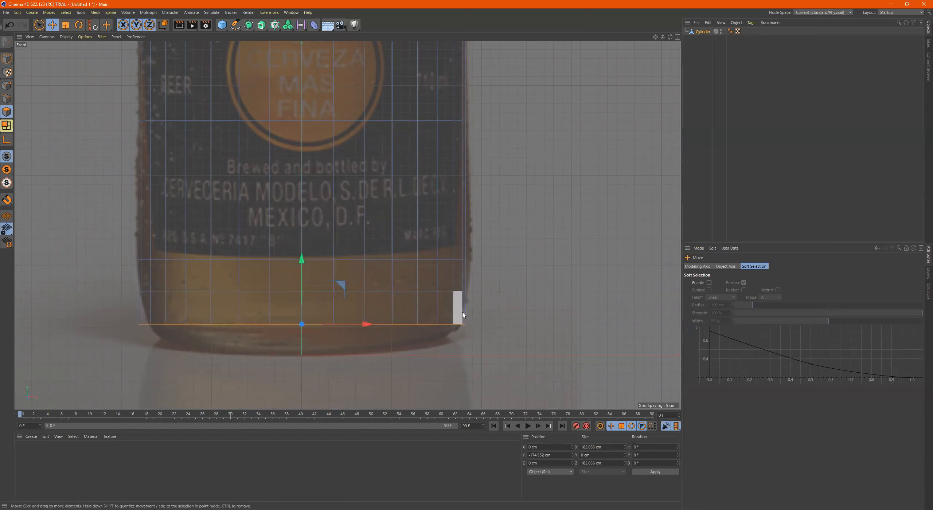
pyautogui.press('t')
pyautogui.moveTo(551, 295); pyautogui.dragTo(531, 298)
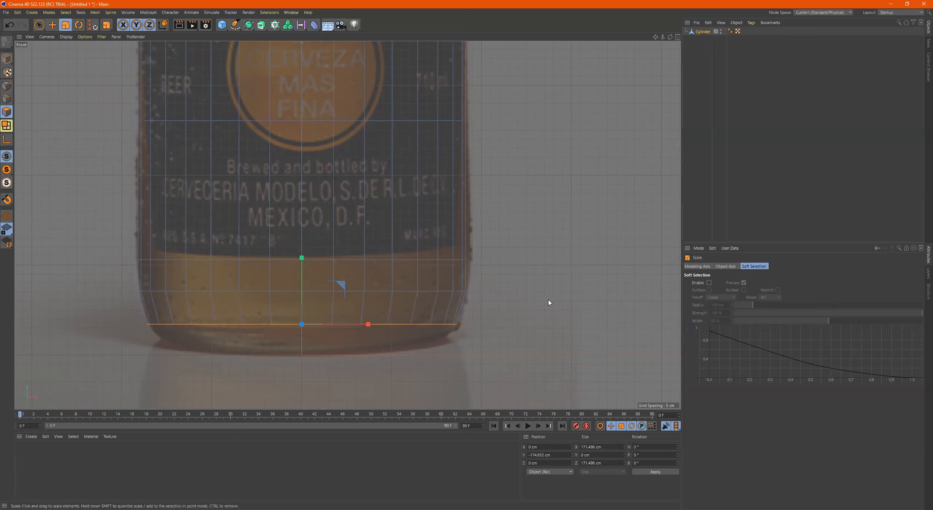
# Extrude the bottom cap down to about -187 cm in Y and scale it to about 129 cm across for the base
pyautogui.press('e')
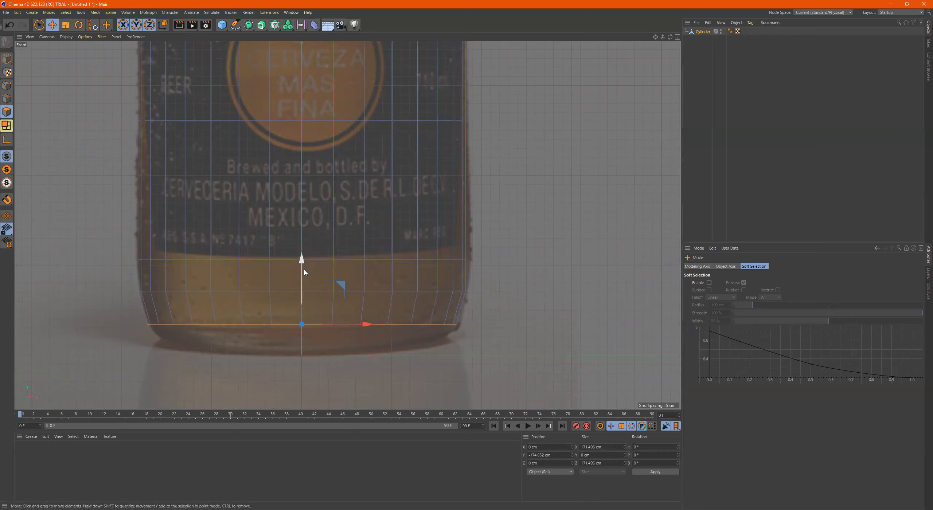
pyautogui.moveTo(301, 272); pyautogui.dragTo(311, 291)
pyautogui.press('t')
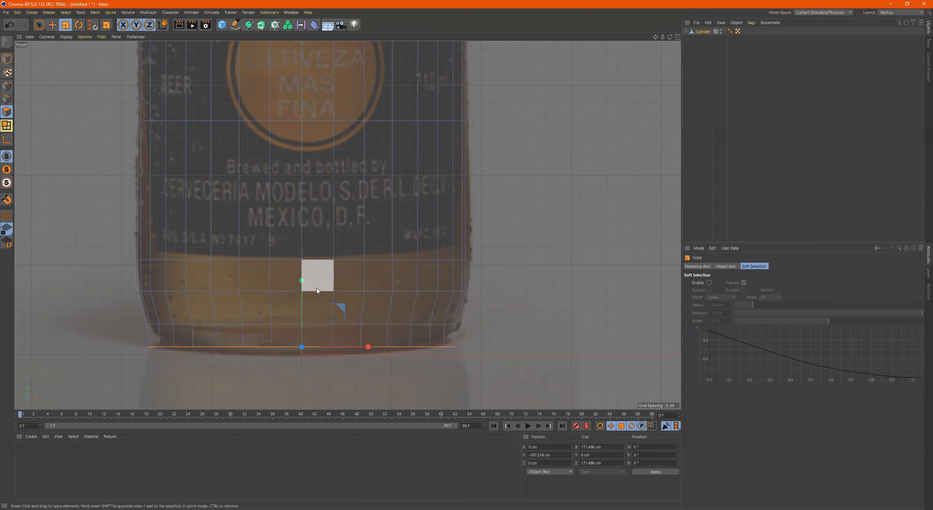
pyautogui.moveTo(525, 296); pyautogui.dragTo(442, 306)
pyautogui.scroll(2, 442, 312)
pyautogui.keyDown('alt'); pyautogui.moveTo(514, 307); pyautogui.dragTo(572, 250, button='middle'); pyautogui.keyUp('alt')
pyautogui.scroll(5, 478, 286)
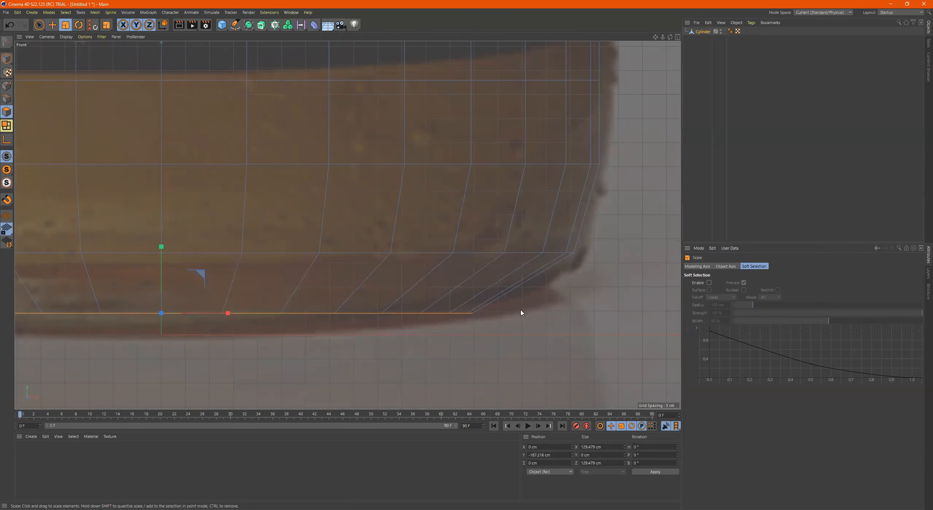
pyautogui.scroll(-5, 522, 310)
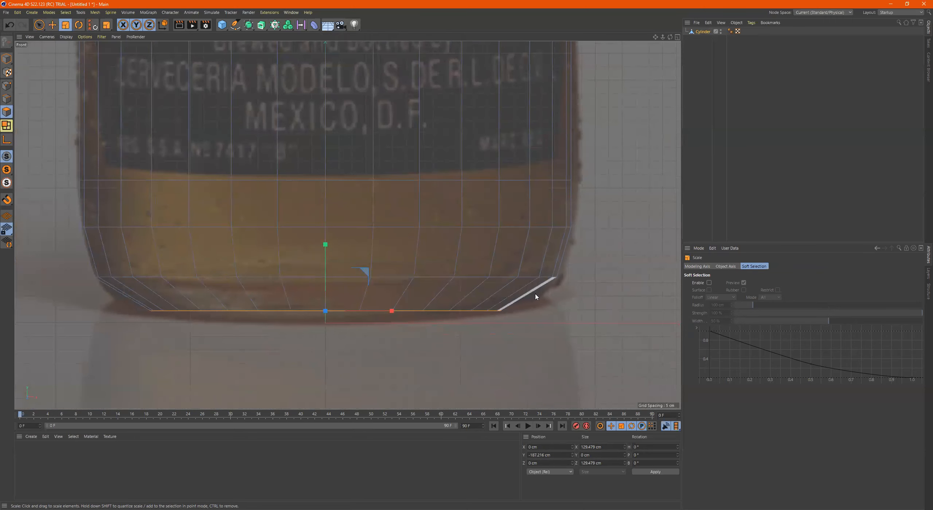
pyautogui.keyDown('alt'); pyautogui.moveTo(566, 260); pyautogui.dragTo(582, 287, button='middle'); pyautogui.keyUp('alt')
pyautogui.keyDown('alt'); pyautogui.moveTo(516, 314); pyautogui.dragTo(502, 283, button='middle'); pyautogui.keyUp('alt')
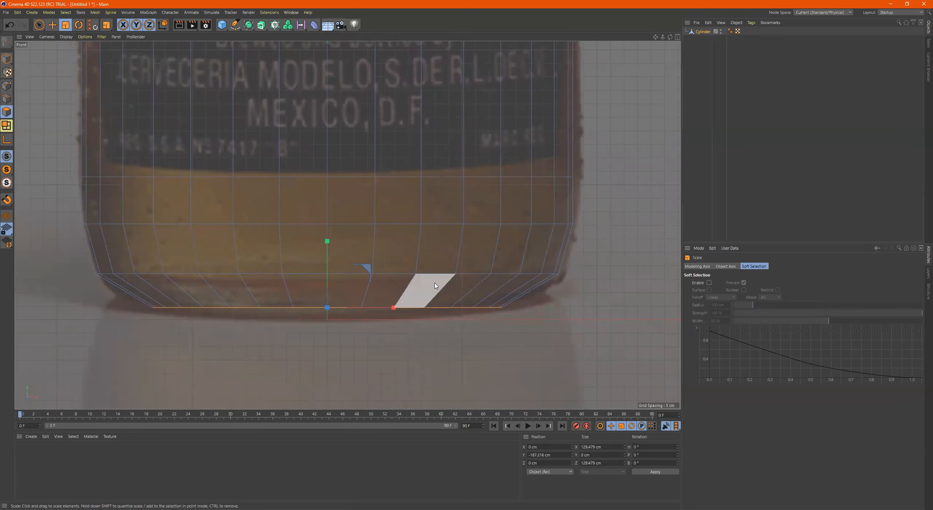
# Select the edge loop directly above the bottle's base and scale it to about 176 cm across
pyautogui.press('u')
pyautogui.press('l')
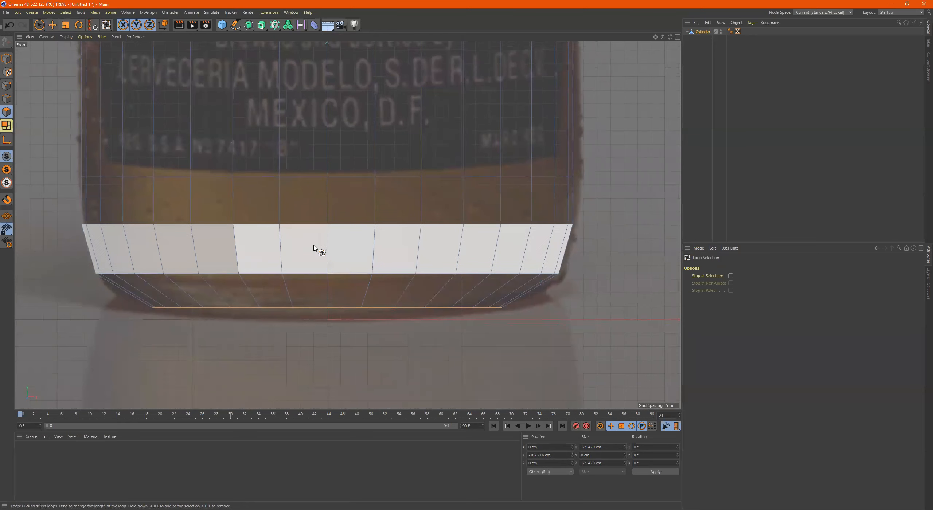
pyautogui.click(6, 98)
pyautogui.click(313, 272)
pyautogui.middleClick(362, 265)
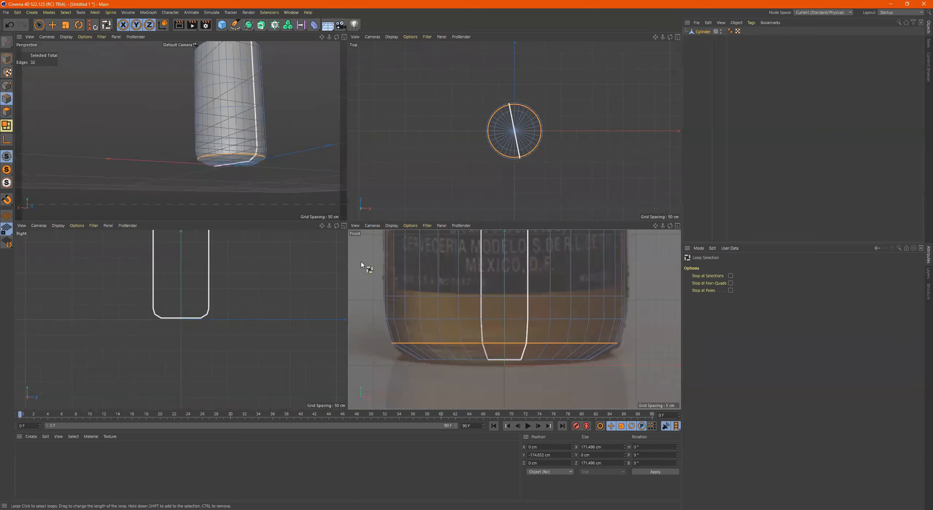
pyautogui.moveTo(271, 160)
pyautogui.keyDown('alt'); pyautogui.mouseDown()
pyautogui.moveTo(303, 143)
pyautogui.moveTo(284, 153)
pyautogui.mouseUp(); pyautogui.keyUp('alt')
pyautogui.middleClick(285, 153)
pyautogui.middleClick(505, 299)
pyautogui.middleClick(508, 349)
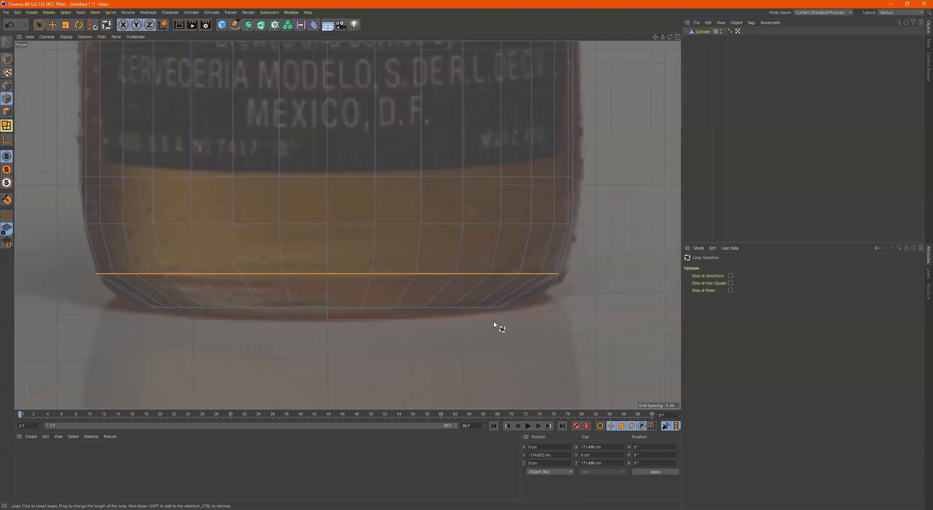
pyautogui.press('t')
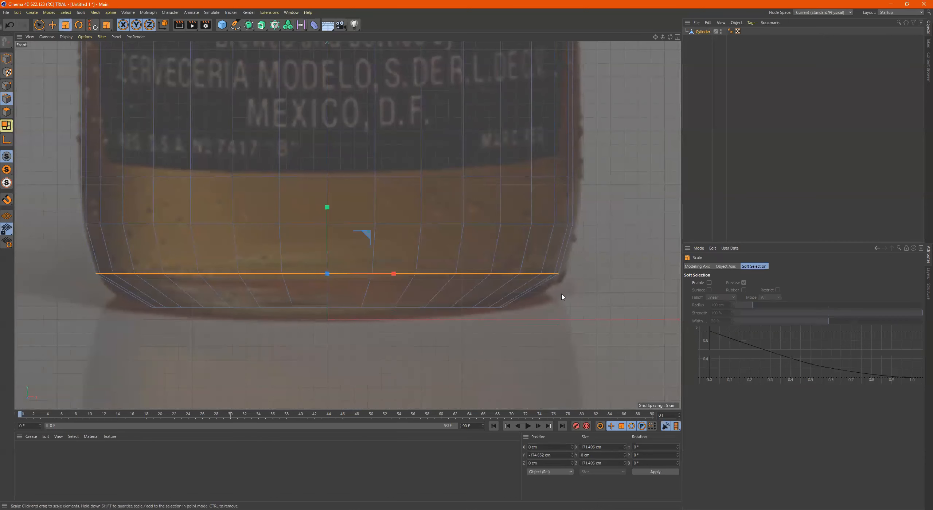
pyautogui.moveTo(623, 303); pyautogui.dragTo(625, 303)
# Add a loop cut at about 59% between the widened edge loop and the base
pyautogui.rightClick(422, 227)
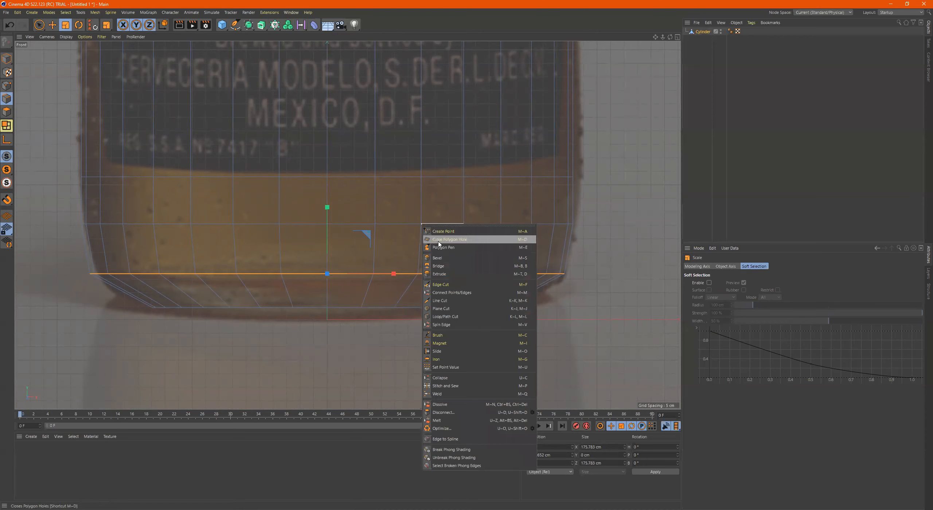
pyautogui.click(462, 317)
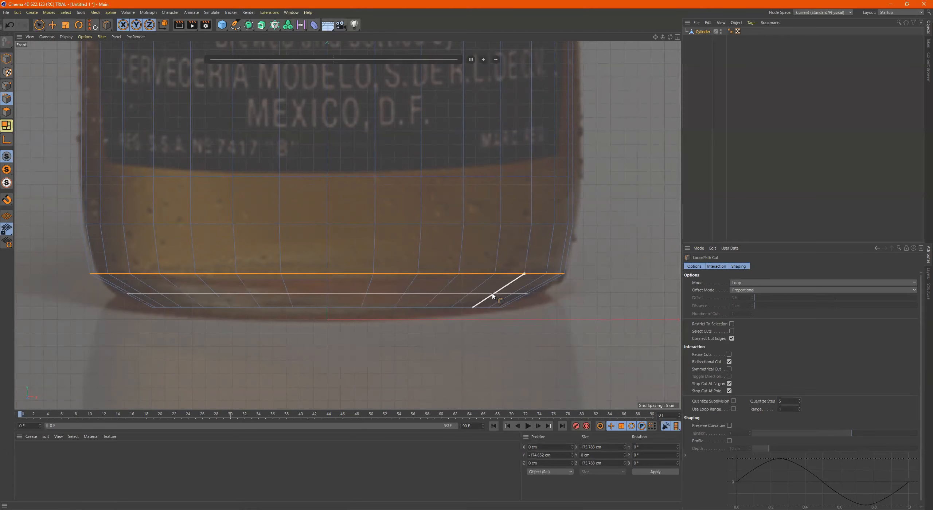
pyautogui.click(493, 295)
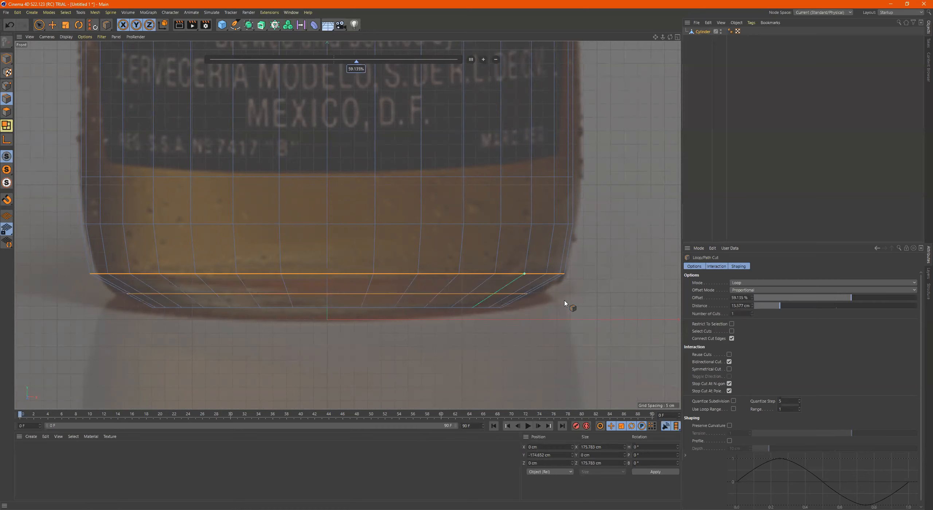
pyautogui.press('space')
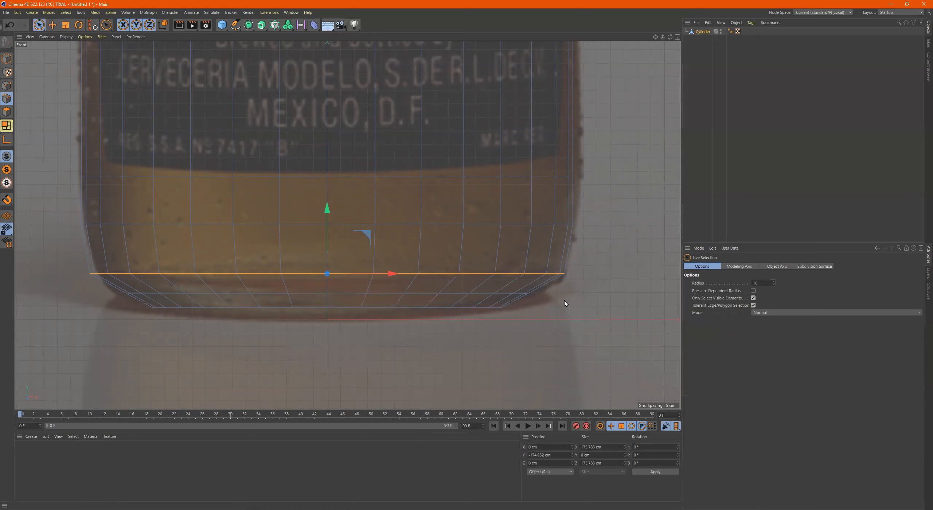
# Select the edge loop just above the bottle's base and scale it to about 160 cm across
pyautogui.click(427, 297)
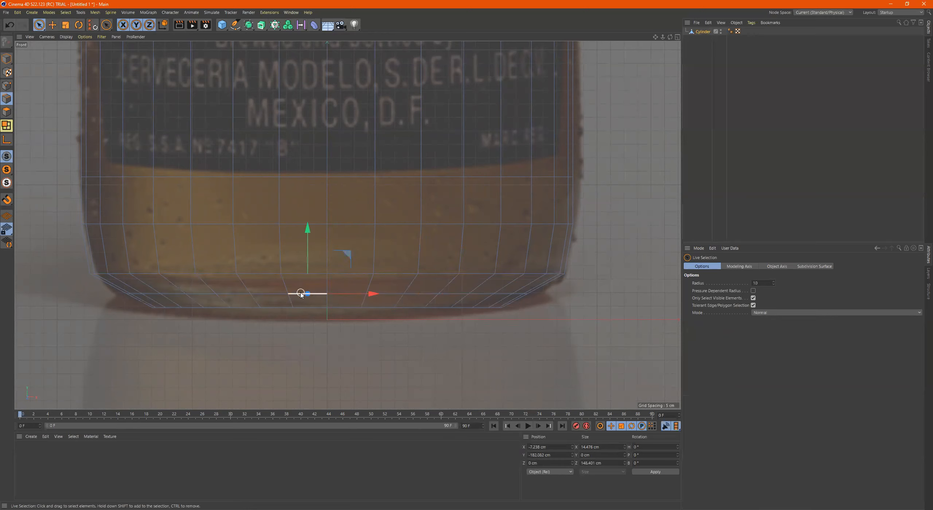
pyautogui.press('u')
pyautogui.press('l')
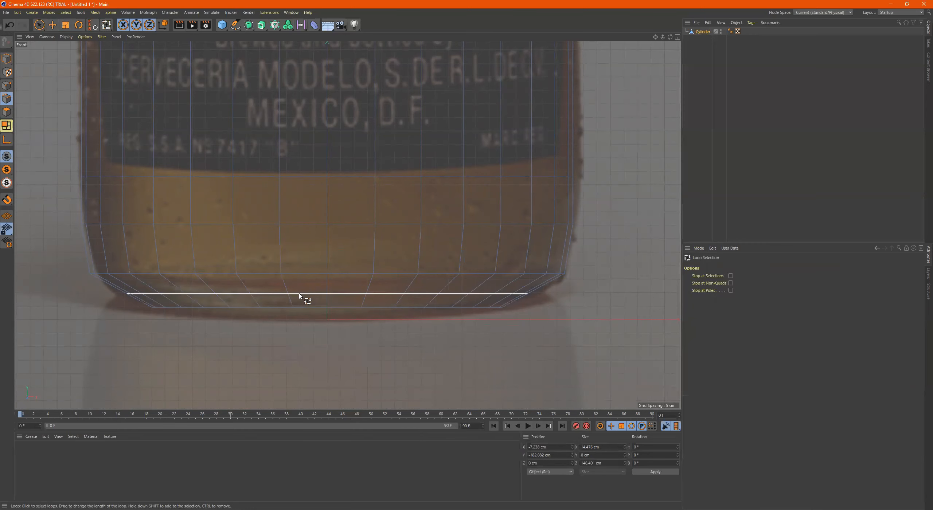
pyautogui.click(458, 295)
pyautogui.press('t')
pyautogui.moveTo(564, 313); pyautogui.dragTo(591, 313)
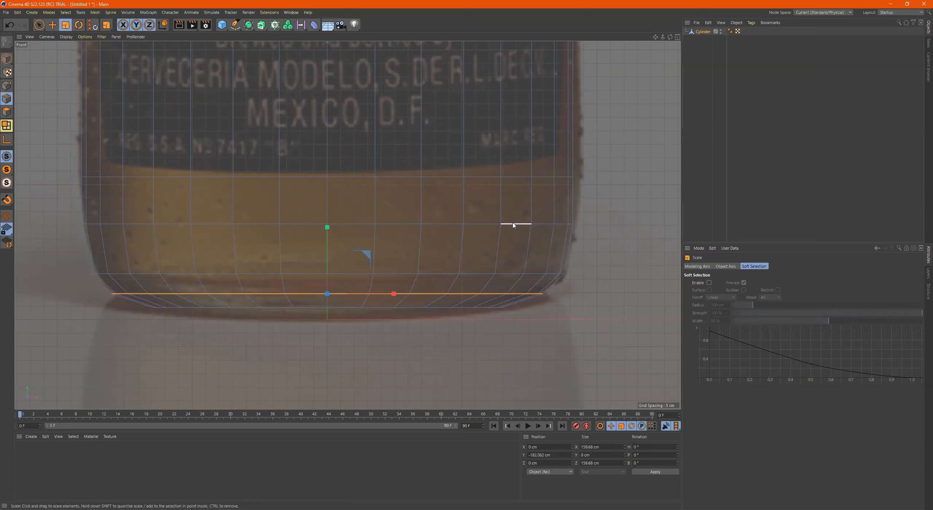
# Widen the two edge loops above the rounded base to fit the photo, scaling the upper one to about 188 cm across
pyautogui.doubleClick(491, 225)
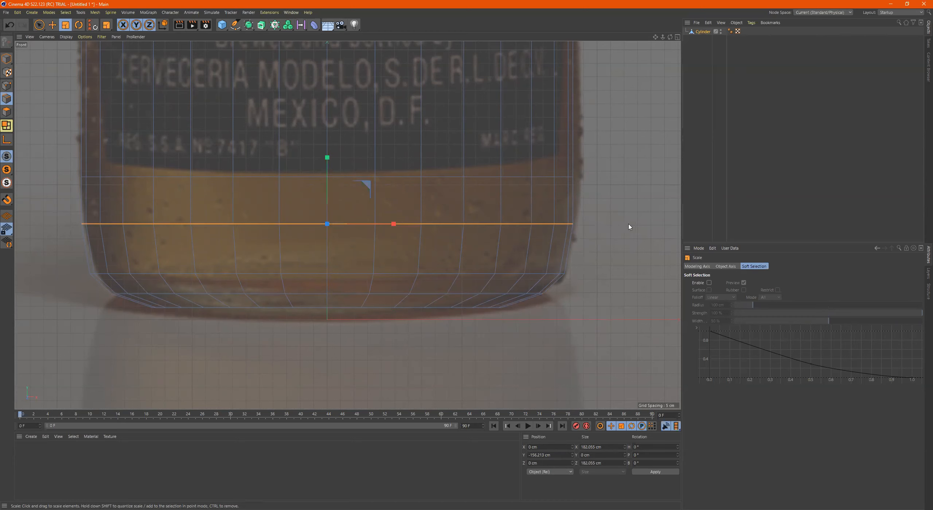
pyautogui.moveTo(594, 226); pyautogui.dragTo(599, 227)
pyautogui.doubleClick(519, 178)
pyautogui.moveTo(610, 181); pyautogui.dragTo(621, 182)
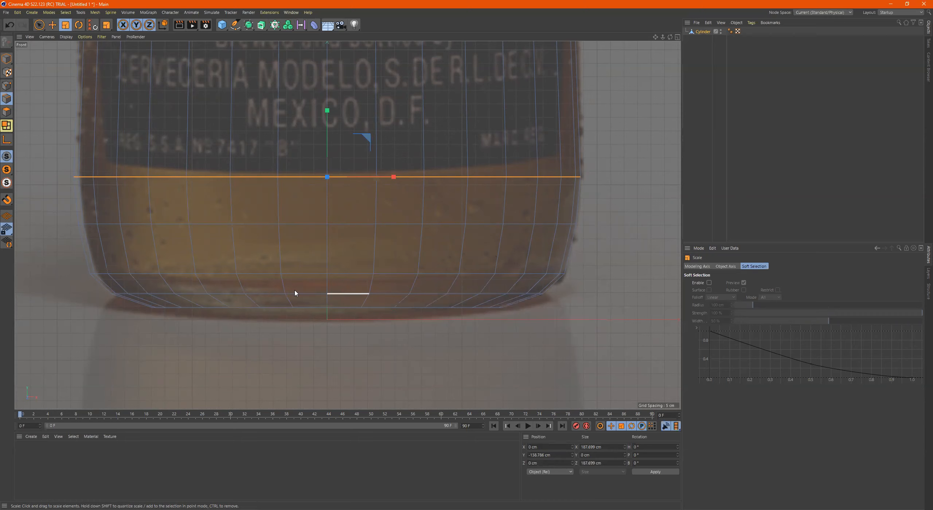
pyautogui.hotkey('ctrl', 'z')
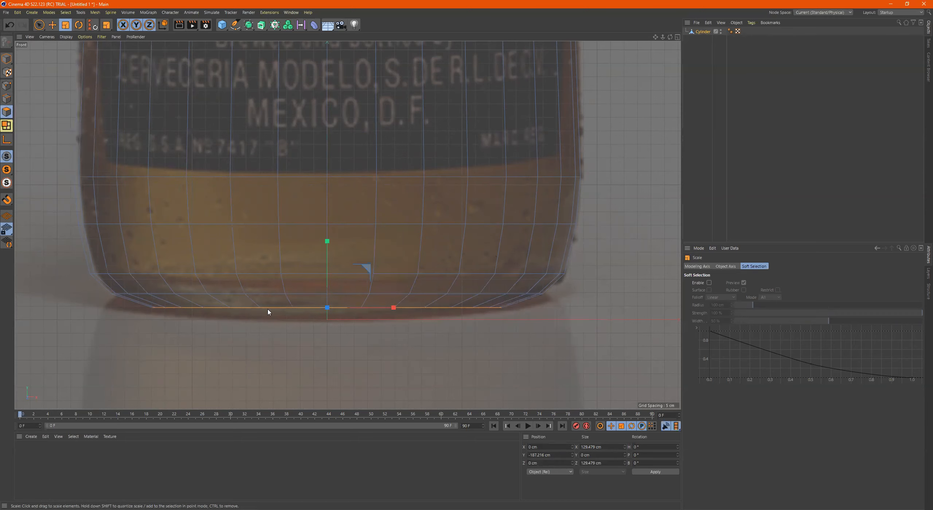
# Select the bottom cap polygons, extrude them down to about -191 cm in Y and scale them to about 90 cm across
pyautogui.click(521, 120)
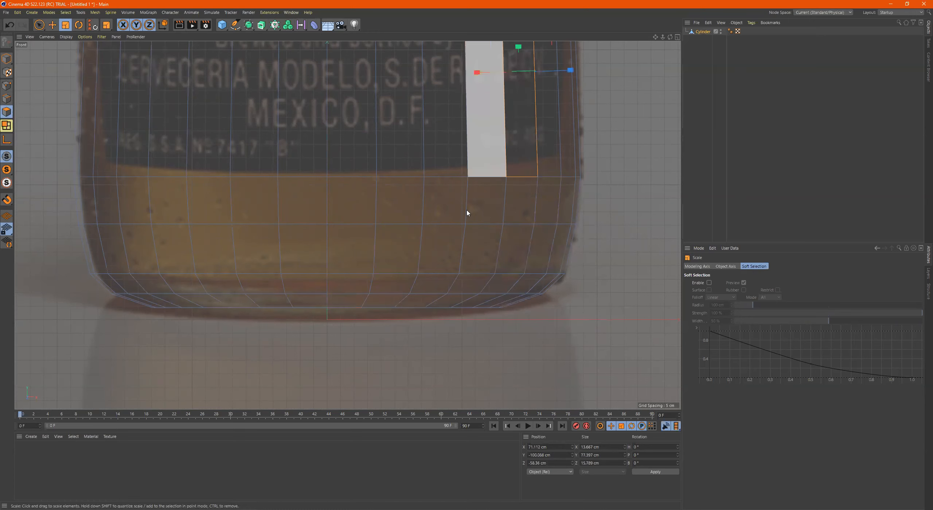
pyautogui.click(39, 25)
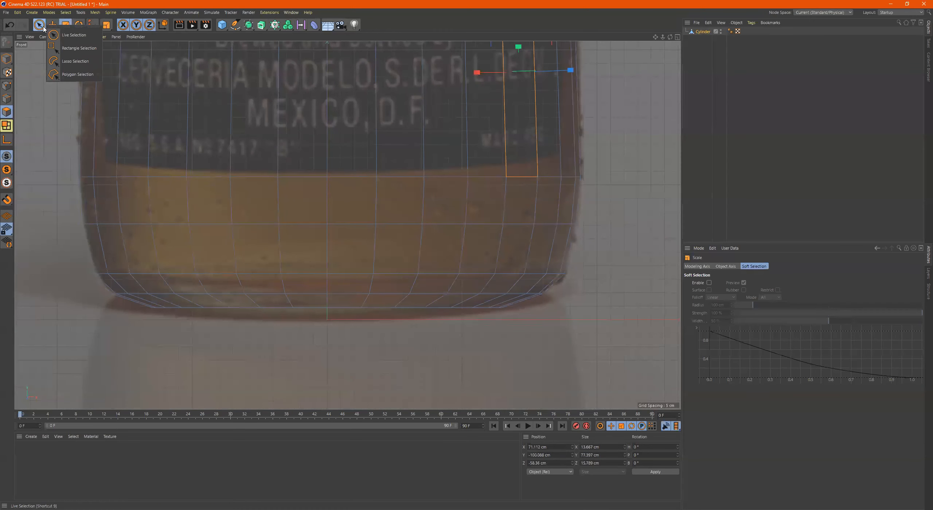
pyautogui.click(75, 49)
pyautogui.moveTo(550, 304); pyautogui.dragTo(37, 398)
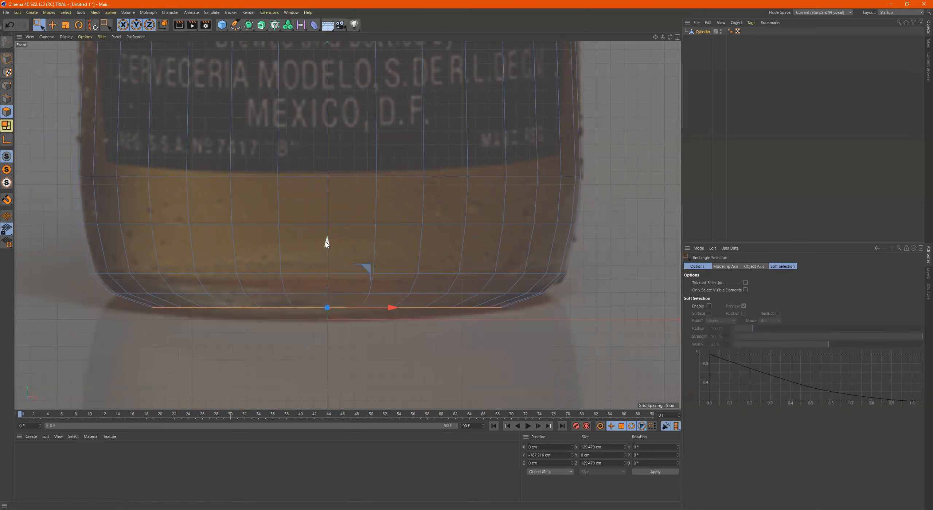
pyautogui.moveTo(328, 245); pyautogui.dragTo(328, 254)
pyautogui.press('t')
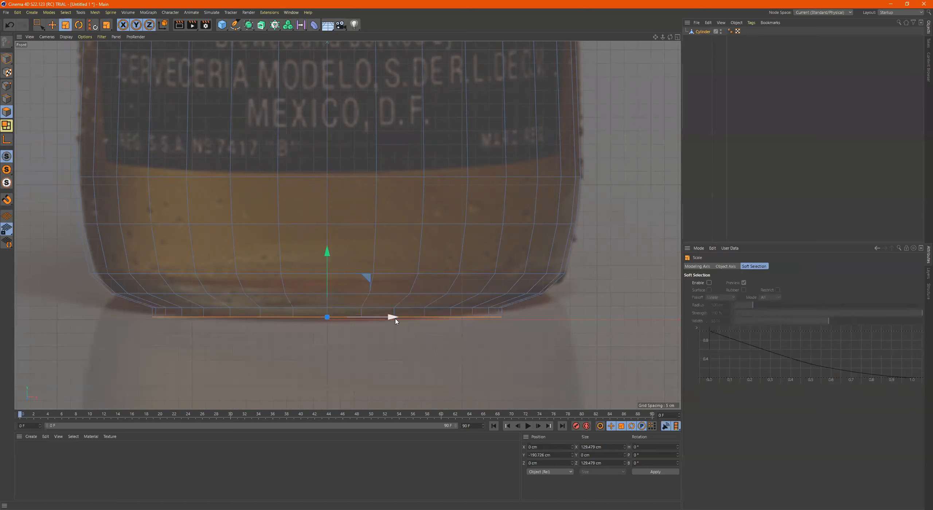
pyautogui.moveTo(575, 324); pyautogui.dragTo(474, 323)
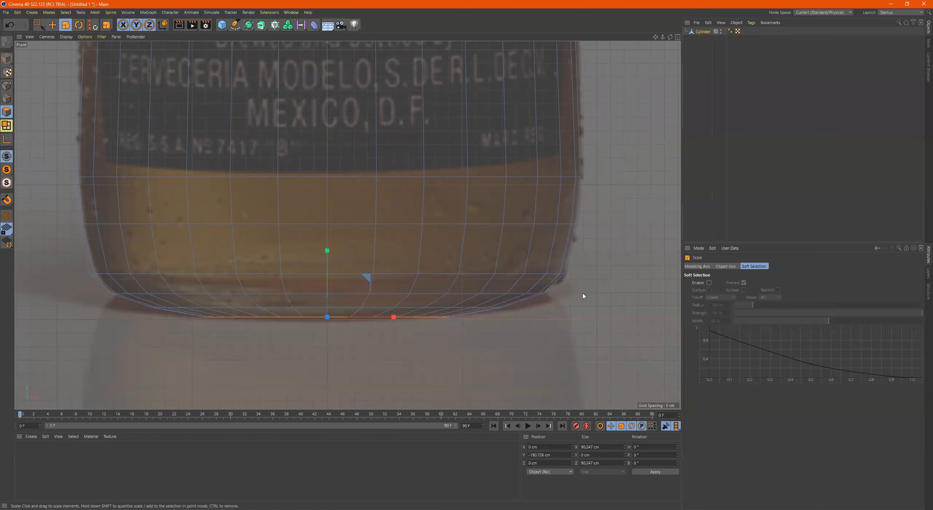
# Examine the bottle's rounded base from the side and from below in the Perspective view
pyautogui.scroll(-6, 562, 277)
pyautogui.middleClick(536, 258)
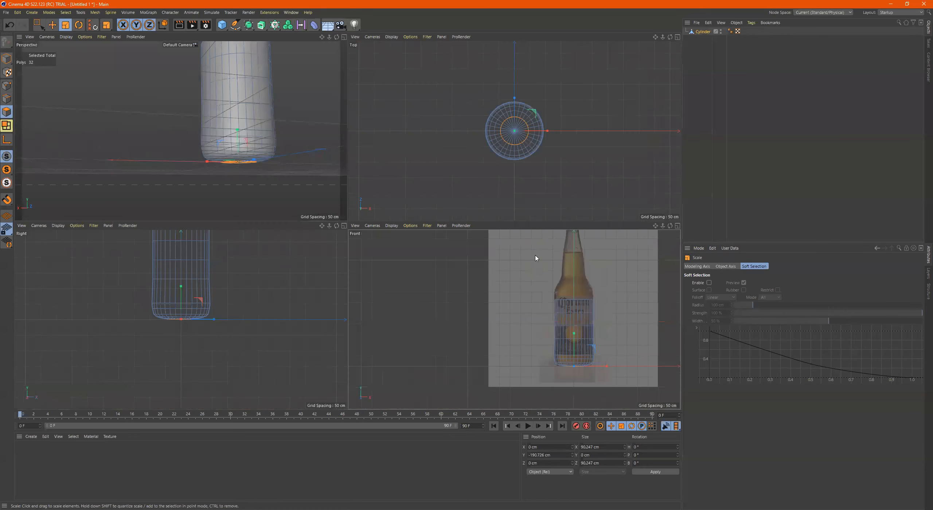
pyautogui.middleClick(236, 128)
pyautogui.keyDown('alt'); pyautogui.moveTo(444, 230); pyautogui.dragTo(444, 241); pyautogui.keyUp('alt')
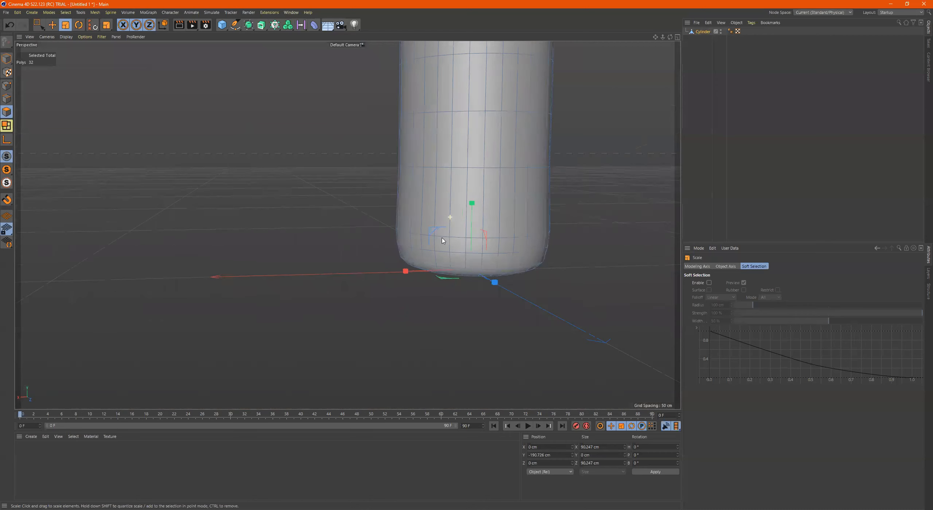
pyautogui.scroll(-8, 443, 241)
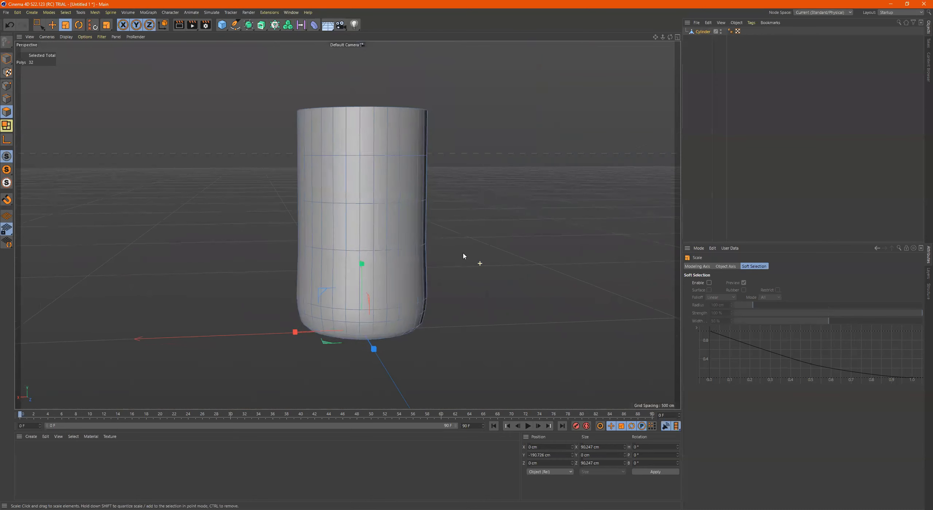
pyautogui.scroll(4, 456, 252)
pyautogui.moveTo(438, 241)
pyautogui.keyDown('alt'); pyautogui.mouseDown()
pyautogui.moveTo(425, 208)
pyautogui.moveTo(433, 201)
pyautogui.moveTo(439, 231)
pyautogui.moveTo(417, 265)
pyautogui.moveTo(408, 193)
pyautogui.moveTo(456, 218)
pyautogui.moveTo(443, 229)
pyautogui.mouseUp(); pyautogui.keyUp('alt')
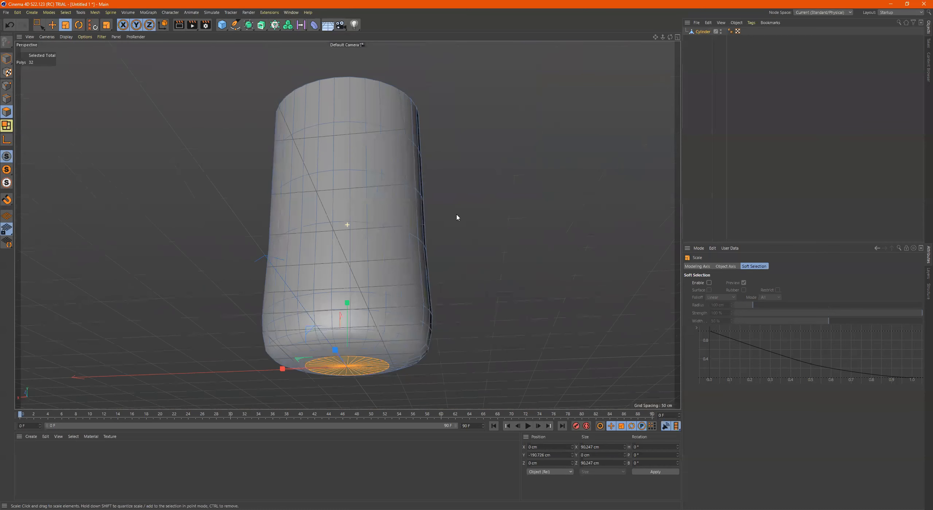
# Select all polygons of the cylinder's top cap in the Front view and check the selection in Perspective
pyautogui.press('F5')
pyautogui.press('F4')
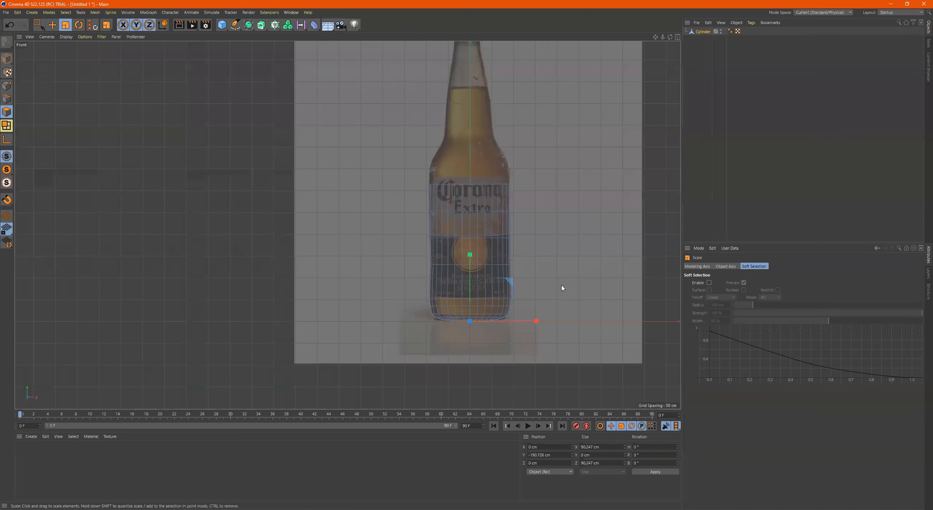
pyautogui.scroll(10, 490, 177)
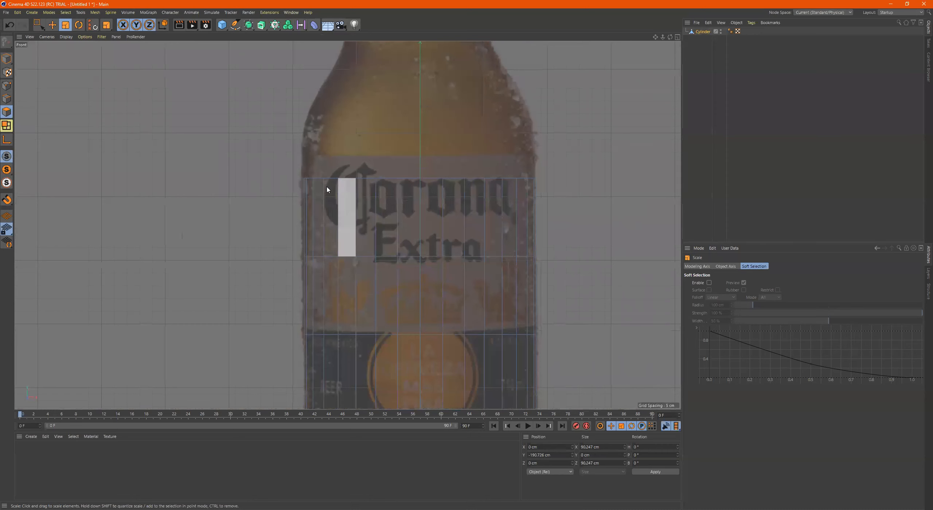
pyautogui.press('F5')
pyautogui.keyDown('alt'); pyautogui.moveTo(198, 130); pyautogui.dragTo(206, 188); pyautogui.keyUp('alt')
pyautogui.moveTo(602, 312)
pyautogui.keyDown('alt'); pyautogui.mouseDown(button='middle')
pyautogui.moveTo(520, 299)
pyautogui.moveTo(587, 309)
pyautogui.mouseUp(button='middle'); pyautogui.keyUp('alt')
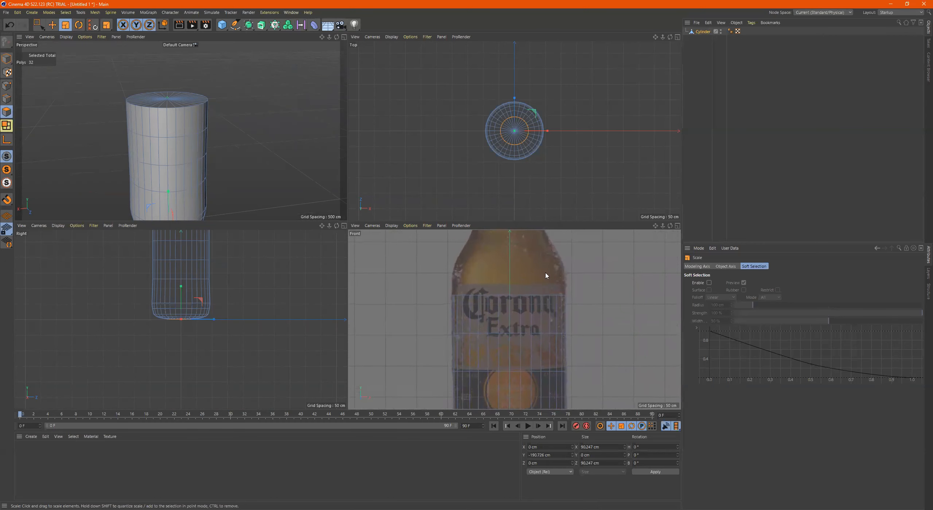
pyautogui.press('0')
pyautogui.moveTo(607, 278); pyautogui.dragTo(369, 304)
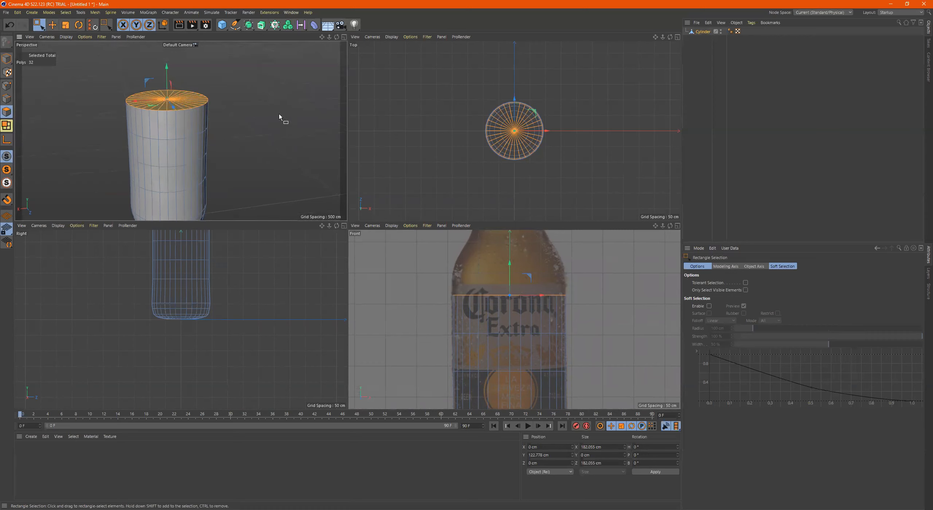
pyautogui.press('9')
pyautogui.click(254, 116)
pyautogui.moveTo(234, 105)
pyautogui.keyDown('alt'); pyautogui.mouseDown()
pyautogui.moveTo(219, 117)
pyautogui.moveTo(182, 97)
pyautogui.moveTo(152, 109)
pyautogui.moveTo(177, 107)
pyautogui.mouseUp(); pyautogui.keyUp('alt')
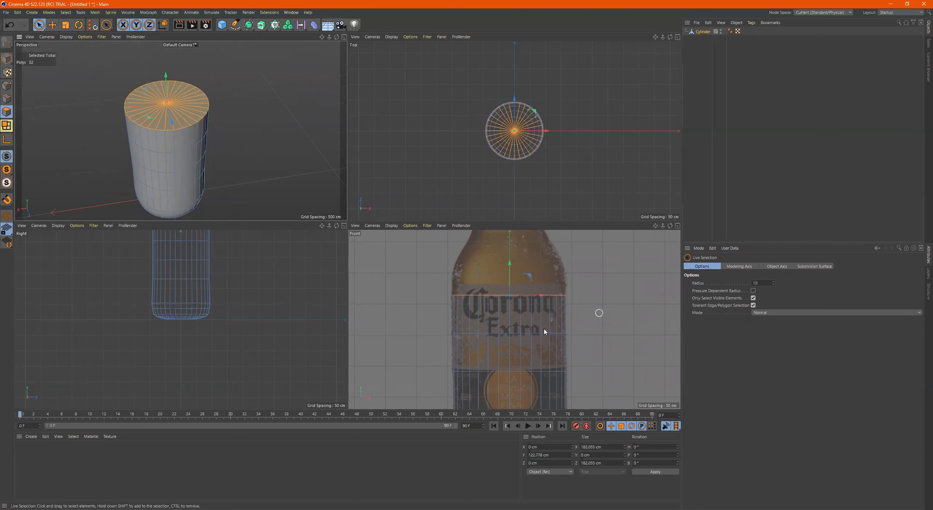
# Extrude the top cap up in two stages to about 182 cm in Y and scale its end to about 167 cm across
pyautogui.middleClick(600, 311)
pyautogui.scroll(-3, 474, 202)
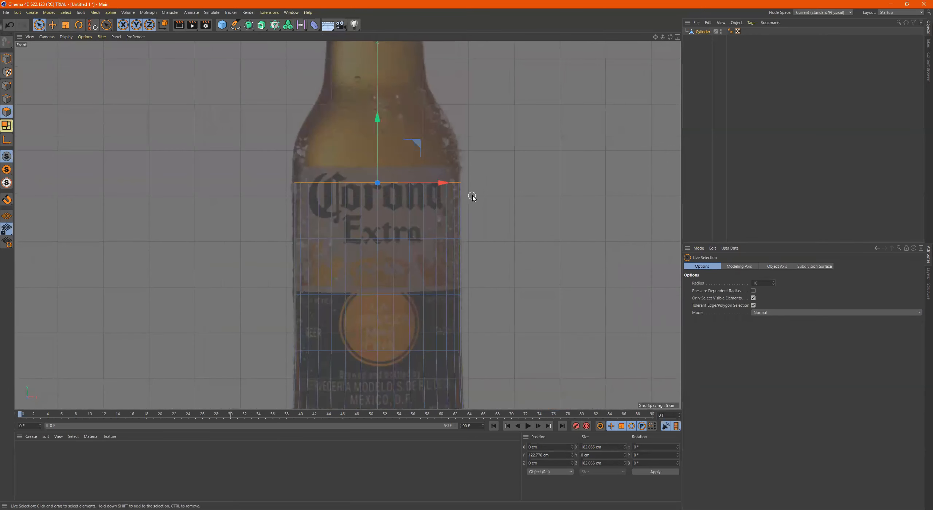
pyautogui.scroll(5, 472, 197)
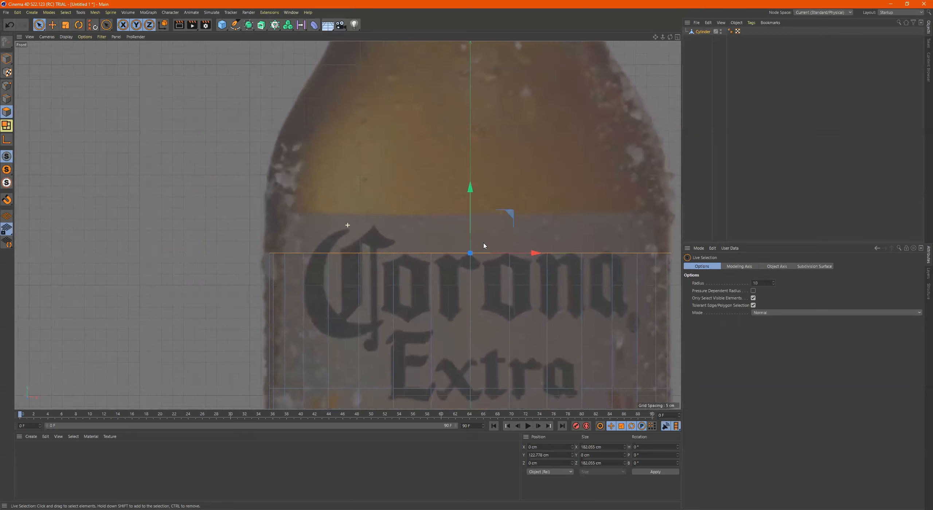
pyautogui.keyDown('alt'); pyautogui.moveTo(474, 212); pyautogui.dragTo(391, 223, button='middle'); pyautogui.keyUp('alt')
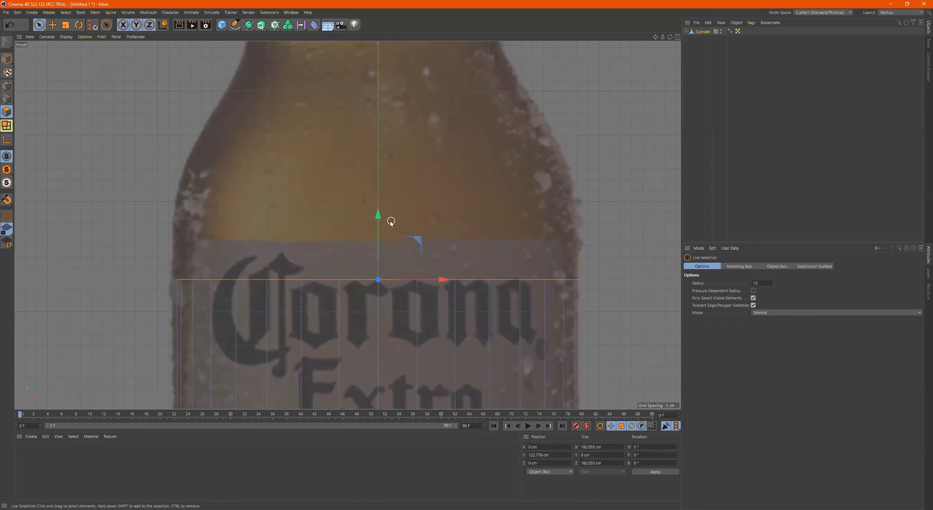
pyautogui.moveTo(376, 230); pyautogui.dragTo(373, 154)
pyautogui.keyDown('alt'); pyautogui.moveTo(480, 175); pyautogui.dragTo(488, 269, button='middle'); pyautogui.keyUp('alt')
pyautogui.moveTo(380, 245); pyautogui.dragTo(381, 187)
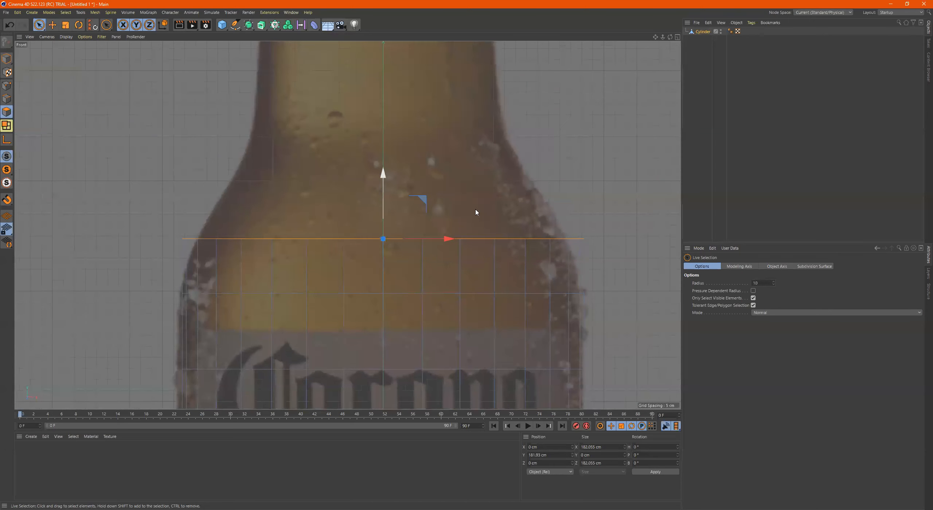
pyautogui.press('t')
pyautogui.moveTo(575, 191); pyautogui.dragTo(478, 202)
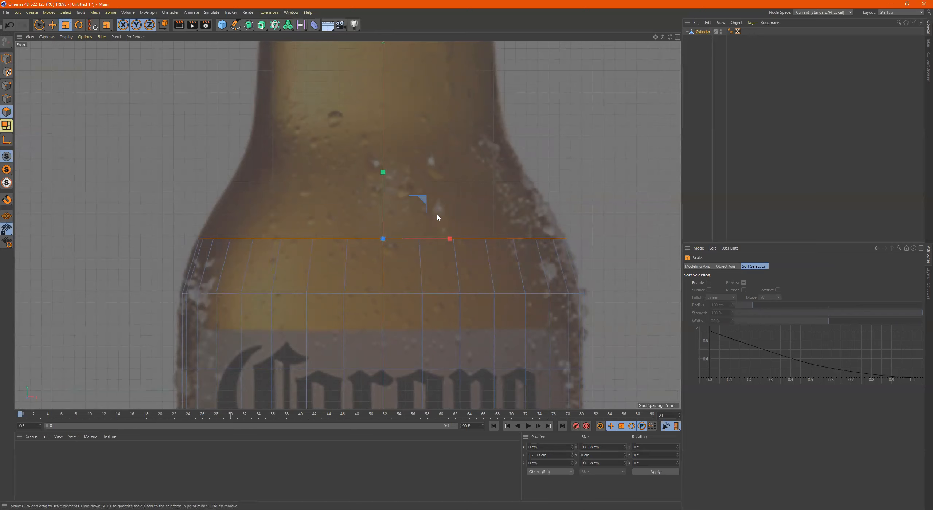
# Extrude the top cap up to about 203 cm in Y and scale it inward to follow the shoulder outline
pyautogui.press('e')
pyautogui.moveTo(383, 179); pyautogui.dragTo(385, 150)
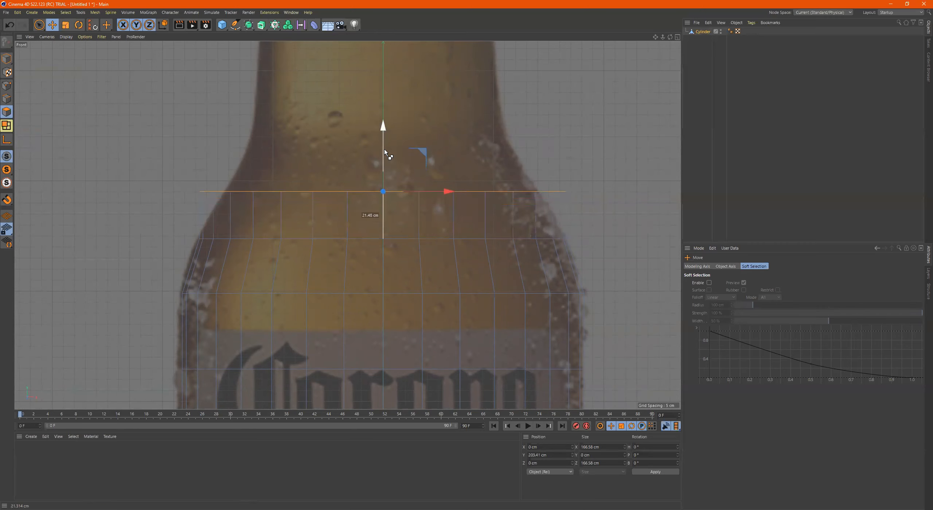
pyautogui.press('r')
pyautogui.press('t')
pyautogui.moveTo(546, 164); pyautogui.dragTo(501, 167)
# Extrude the top cap up to about 220 cm in Y and scale it to about 120 cm across
pyautogui.press('w')
pyautogui.press('e')
pyautogui.press('w')
pyautogui.moveTo(380, 147); pyautogui.dragTo(380, 109)
pyautogui.press('t')
pyautogui.press('w')
pyautogui.moveTo(522, 144)
pyautogui.mouseDown()
pyautogui.moveTo(539, 140)
pyautogui.moveTo(520, 142)
pyautogui.mouseUp()
pyautogui.scroll(3, 545, 173)
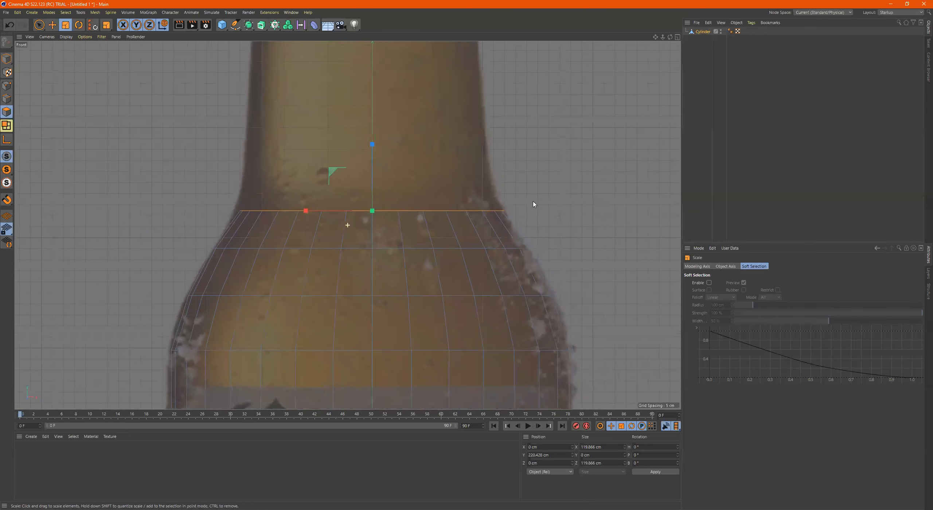
# Extrude the top cap up to about 237 cm in Y and scale it to about 108 cm across at the neck's start
pyautogui.press('w')
pyautogui.press('e')
pyautogui.keyDown('ctrl'); pyautogui.moveTo(371, 143); pyautogui.dragTo(369, 110); pyautogui.keyUp('ctrl')
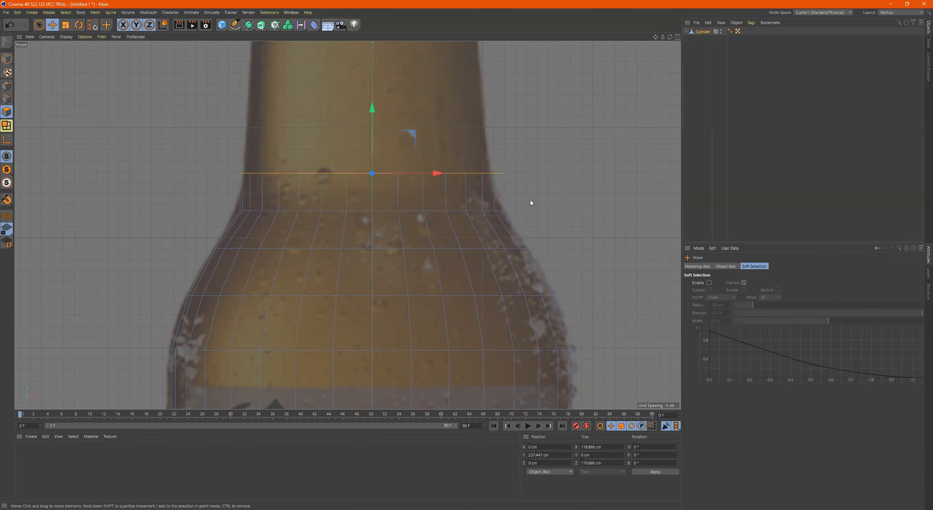
pyautogui.press('t')
pyautogui.moveTo(596, 173); pyautogui.dragTo(552, 169)
pyautogui.keyDown('alt'); pyautogui.moveTo(551, 169); pyautogui.dragTo(495, 253, button='middle'); pyautogui.keyUp('alt')
# Extrude the neck's top cap up to about 266 cm in Y and scale it to about 103 cm across
pyautogui.press('e')
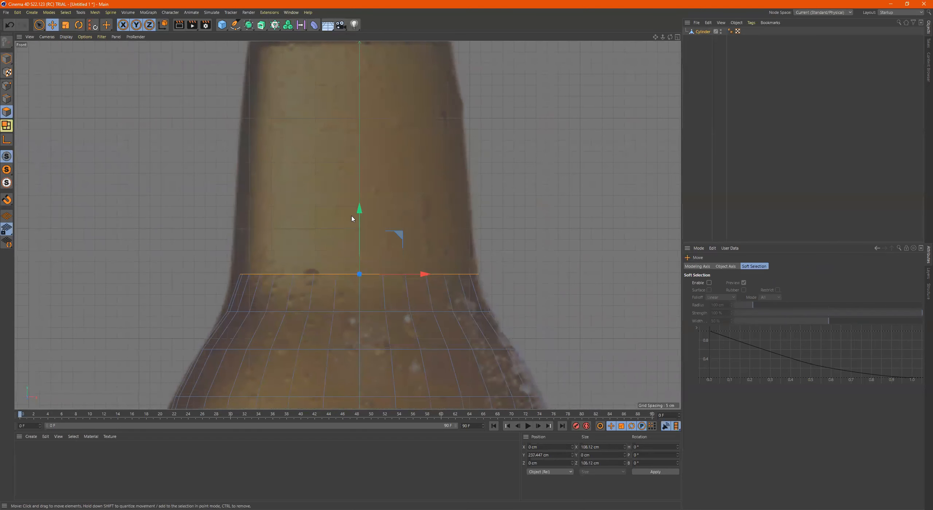
pyautogui.moveTo(360, 208); pyautogui.dragTo(355, 169)
pyautogui.press('t')
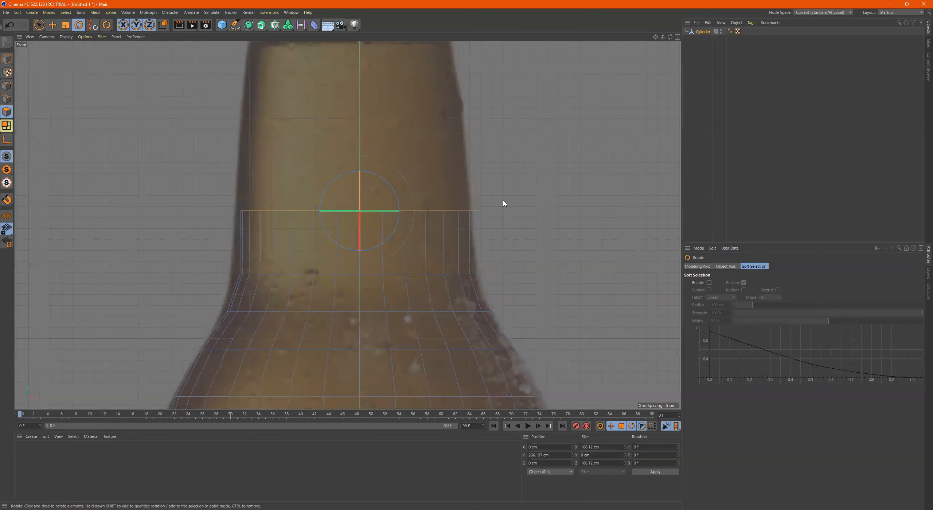
pyautogui.moveTo(504, 204)
pyautogui.mouseDown()
pyautogui.moveTo(487, 204)
pyautogui.moveTo(500, 219)
pyautogui.mouseUp()
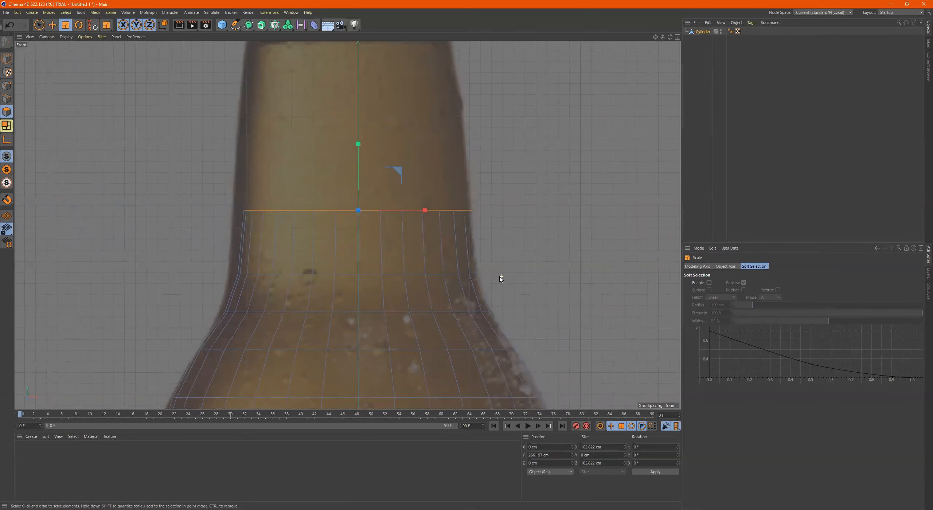
# Extrude the neck's top cap up to about 282 cm in Y and scale it to about 100 cm across
pyautogui.scroll(-3, 500, 277)
pyautogui.scroll(-2, 519, 240)
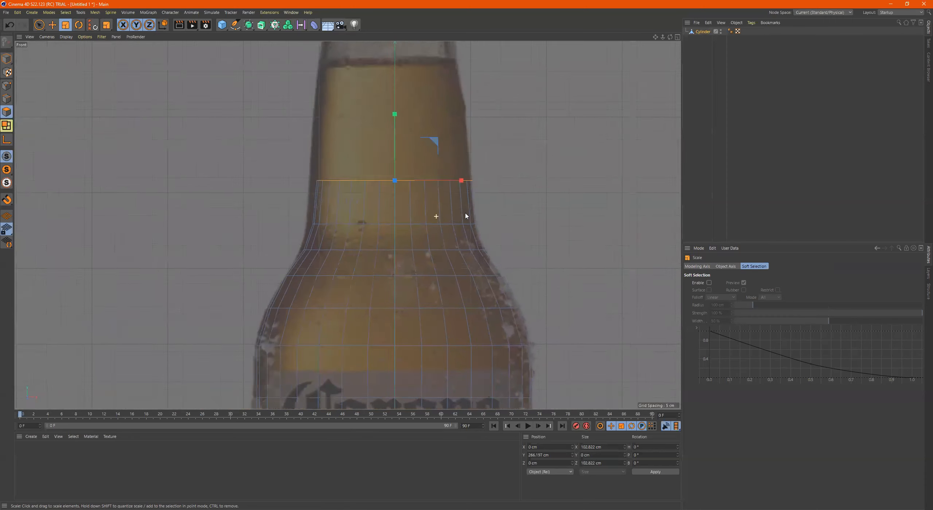
pyautogui.scroll(5, 471, 216)
pyautogui.scroll(-2, 463, 217)
pyautogui.scroll(-1, 462, 215)
pyautogui.keyDown('alt'); pyautogui.moveTo(449, 245); pyautogui.dragTo(418, 342, button='middle'); pyautogui.keyUp('alt')
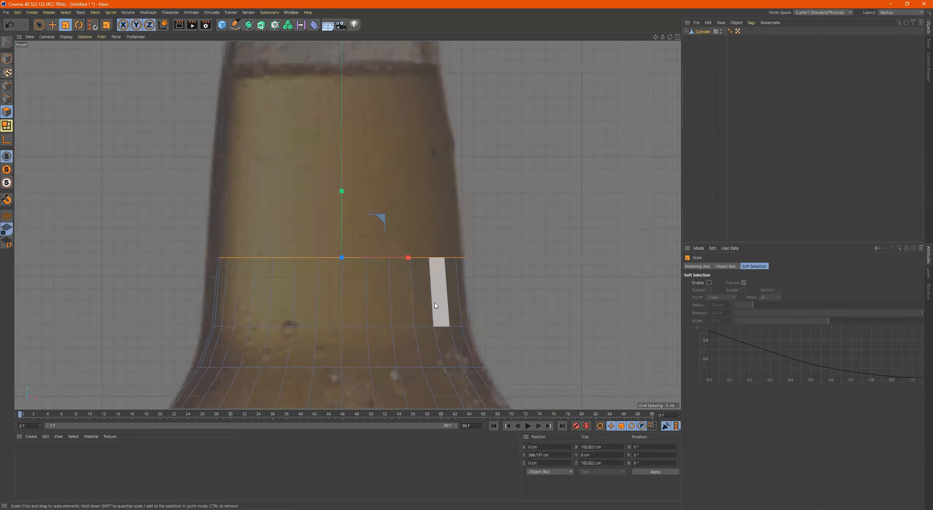
pyautogui.press('e')
pyautogui.moveTo(342, 222); pyautogui.dragTo(341, 185)
pyautogui.press('t')
pyautogui.moveTo(490, 211); pyautogui.dragTo(479, 211)
pyautogui.scroll(-2, 501, 283)
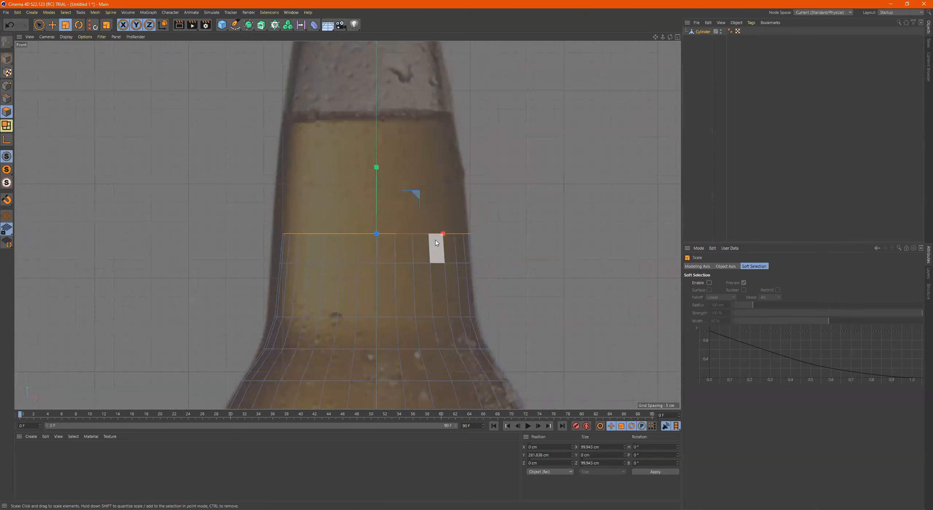
pyautogui.scroll(2, 446, 238)
pyautogui.scroll(3, 482, 241)
pyautogui.scroll(-2, 537, 265)
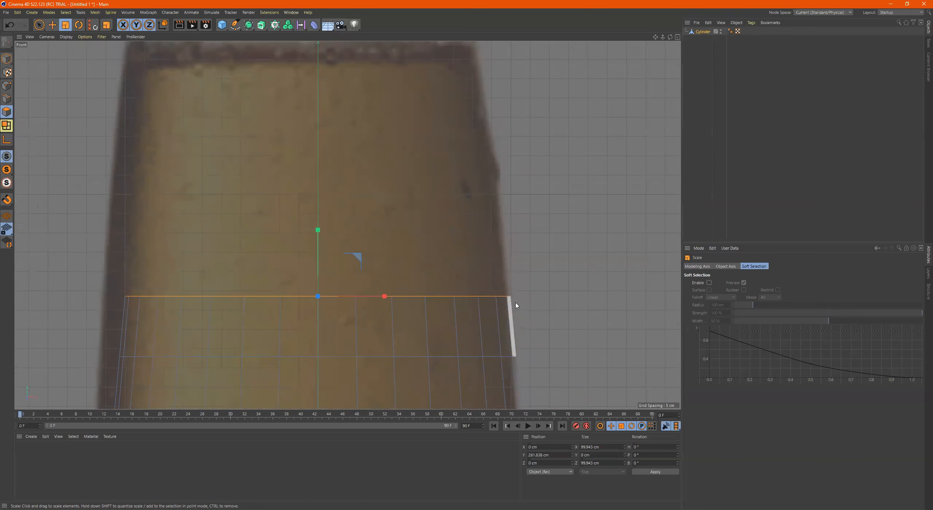
# Scale the neck's top cap down slightly to about 99 cm across to fit the photo's outline
pyautogui.middleClick(564, 291)
pyautogui.middleClick(563, 290)
pyautogui.moveTo(562, 284); pyautogui.dragTo(556, 285)
# Extrude the neck's top cap up to about 299 cm in Y and scale it to about 95 cm across
pyautogui.press('e')
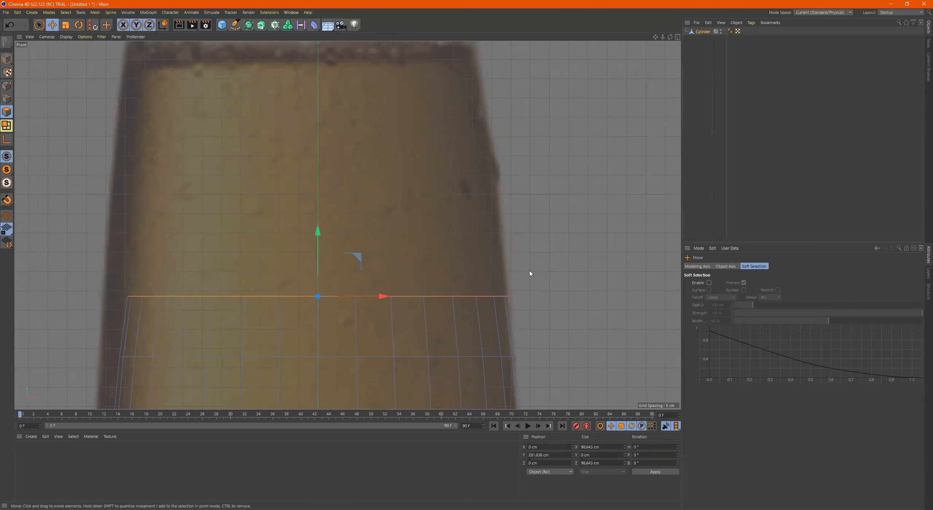
pyautogui.moveTo(317, 258); pyautogui.dragTo(314, 192)
pyautogui.press('t')
pyautogui.moveTo(558, 230)
pyautogui.mouseDown()
pyautogui.moveTo(558, 219)
pyautogui.moveTo(566, 221)
pyautogui.mouseUp()
# Extrude the neck's top cap in two more segments up to about 327 cm in Y, narrowing it to about 88 cm across
pyautogui.press('e')
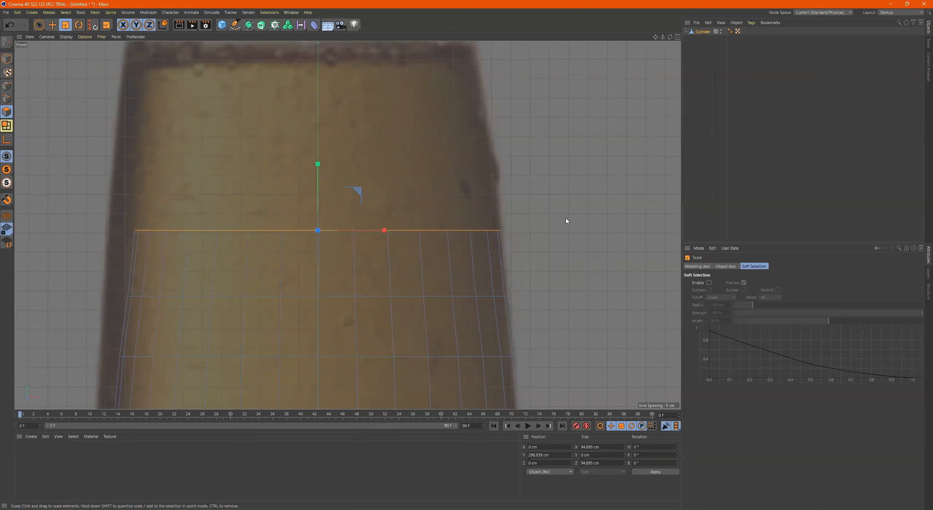
pyautogui.moveTo(314, 197); pyautogui.dragTo(316, 146)
pyautogui.press('t')
pyautogui.moveTo(530, 171); pyautogui.dragTo(521, 175)
pyautogui.keyDown('alt'); pyautogui.moveTo(521, 175); pyautogui.dragTo(528, 273, button='middle'); pyautogui.keyUp('alt')
pyautogui.press('e')
pyautogui.moveTo(328, 226); pyautogui.dragTo(312, 171)
pyautogui.press('t')
pyautogui.moveTo(542, 201); pyautogui.dragTo(521, 202)
# Extrude the neck's top cap past the photo's dark liquid line to about 352 cm in Y and scale it to about 81 cm across
pyautogui.press('e')
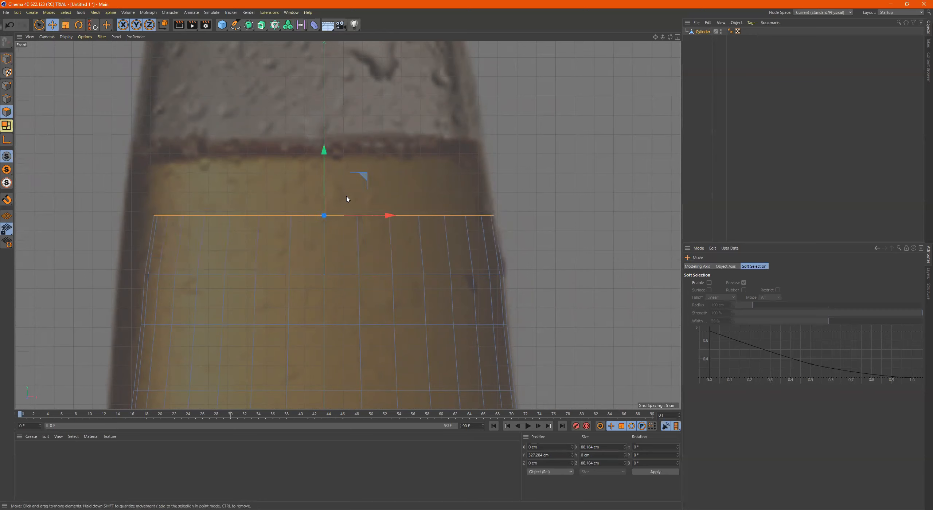
pyautogui.moveTo(319, 189); pyautogui.dragTo(318, 106)
pyautogui.keyDown('alt'); pyautogui.moveTo(550, 222); pyautogui.dragTo(560, 318, button='middle'); pyautogui.keyUp('alt')
pyautogui.press('t')
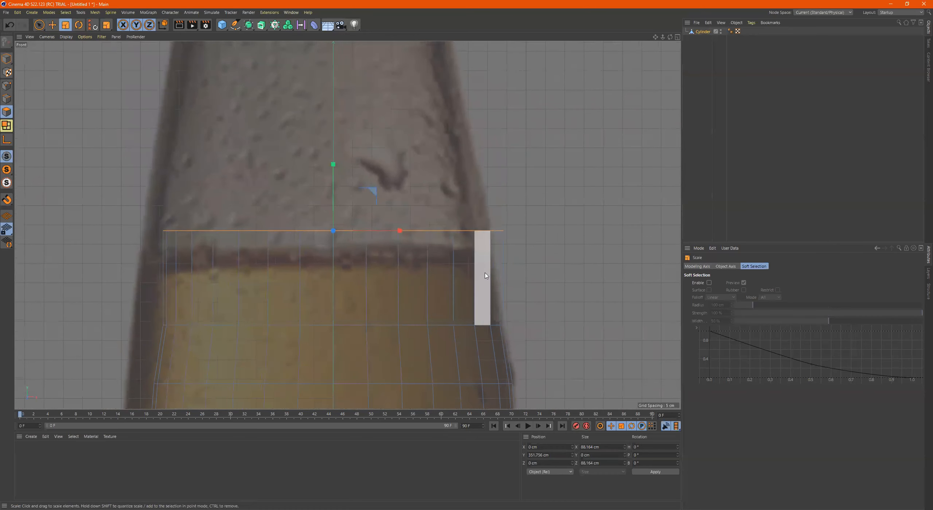
pyautogui.press('r')
pyautogui.press('t')
pyautogui.moveTo(471, 210); pyautogui.dragTo(445, 214)
# Extrude the neck's top cap up to about 379 cm in Y and scale it to about 70 cm across
pyautogui.keyDown('alt'); pyautogui.moveTo(542, 223); pyautogui.dragTo(552, 307, button='middle'); pyautogui.keyUp('alt')
pyautogui.press('e')
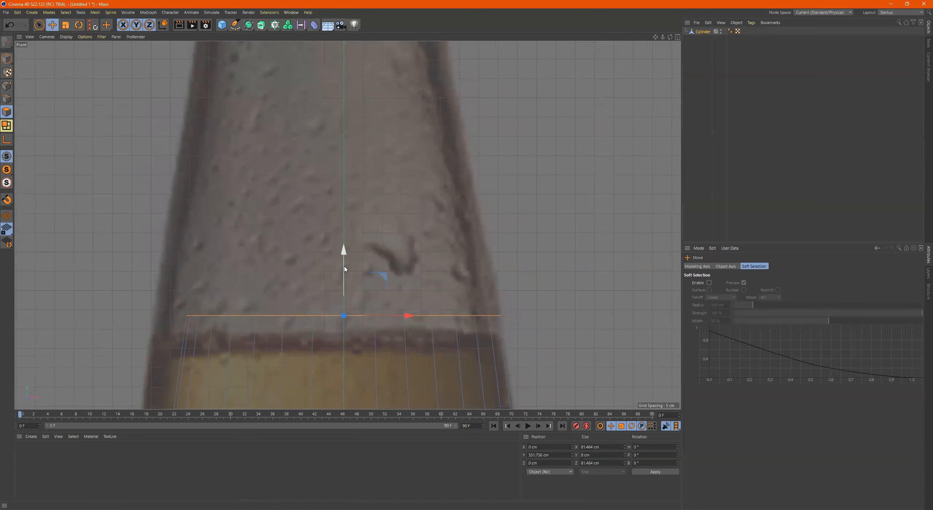
pyautogui.moveTo(345, 267); pyautogui.dragTo(333, 164)
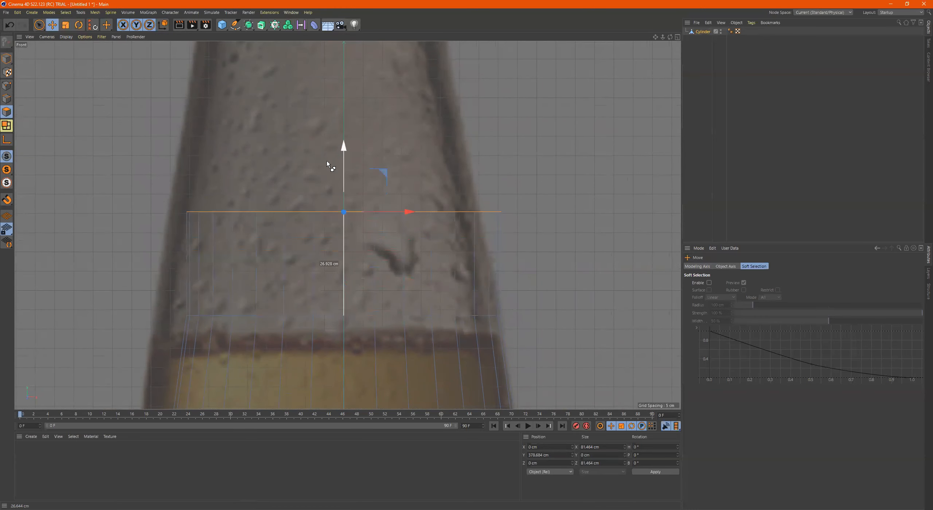
pyautogui.press('t')
pyautogui.moveTo(590, 204); pyautogui.dragTo(520, 202)
# Extrude the neck's top cap up to about 408 cm in Y and scale it down to follow the neck's taper
pyautogui.moveTo(520, 202); pyautogui.dragTo(524, 327, button='middle')
pyautogui.press('e')
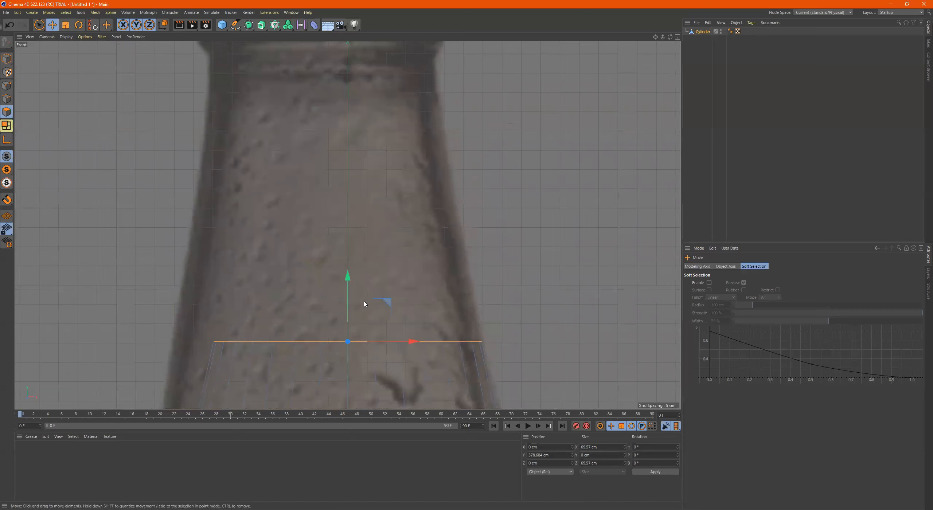
pyautogui.moveTo(348, 304); pyautogui.dragTo(336, 187)
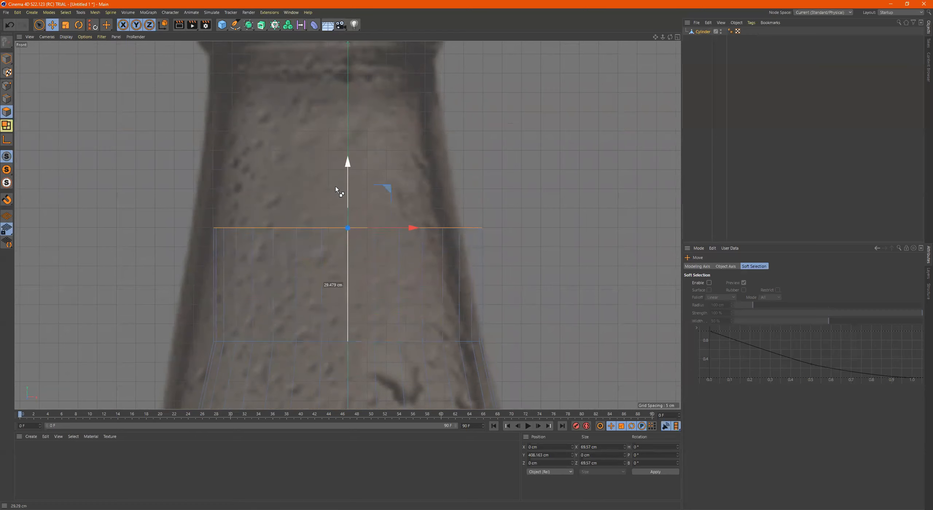
pyautogui.press('r')
pyautogui.press('t')
pyautogui.moveTo(541, 223); pyautogui.dragTo(497, 233)
# Extrude the neck's top cap up to about 427 cm in Y and scale it to about 52 cm across
pyautogui.press('e')
pyautogui.moveTo(347, 200); pyautogui.dragTo(345, 127)
pyautogui.press('t')
pyautogui.moveTo(484, 176); pyautogui.dragTo(450, 187)
pyautogui.keyDown('alt'); pyautogui.moveTo(450, 188); pyautogui.dragTo(476, 271, button='middle'); pyautogui.keyUp('alt')
pyautogui.rightClick(454, 259)
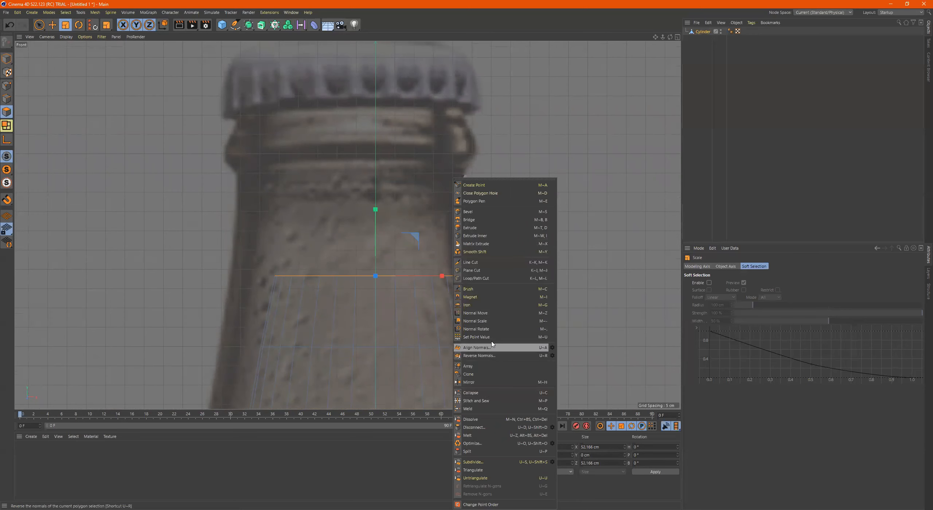
pyautogui.click(475, 228)
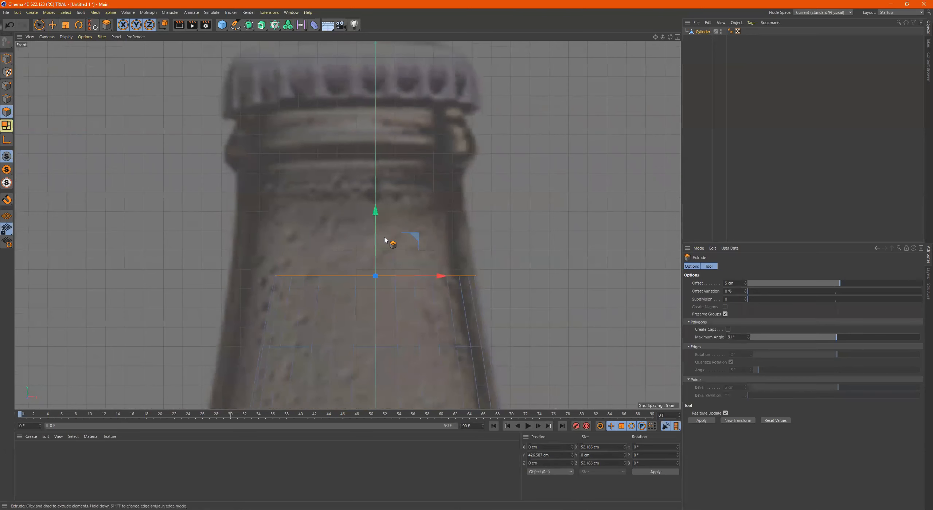
pyautogui.moveTo(381, 244); pyautogui.dragTo(375, 202)
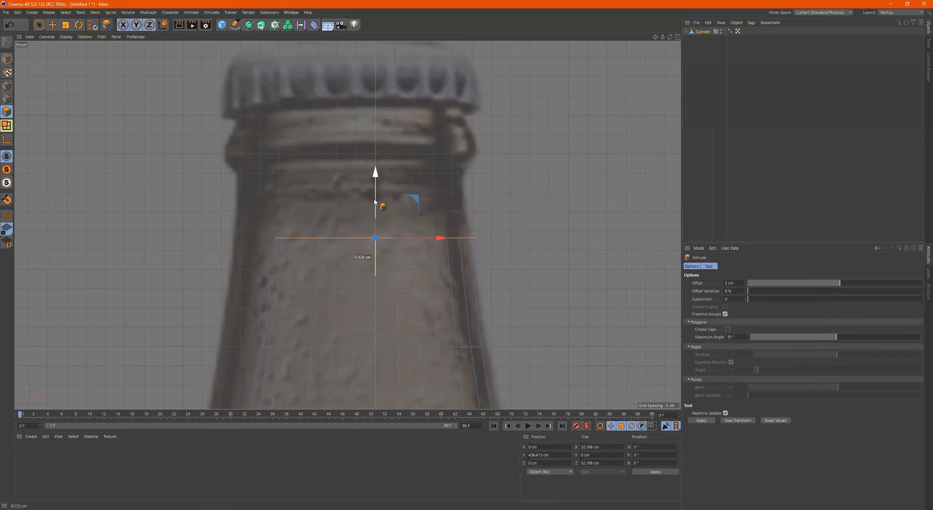
pyautogui.hotkey('ctrl', 'z')
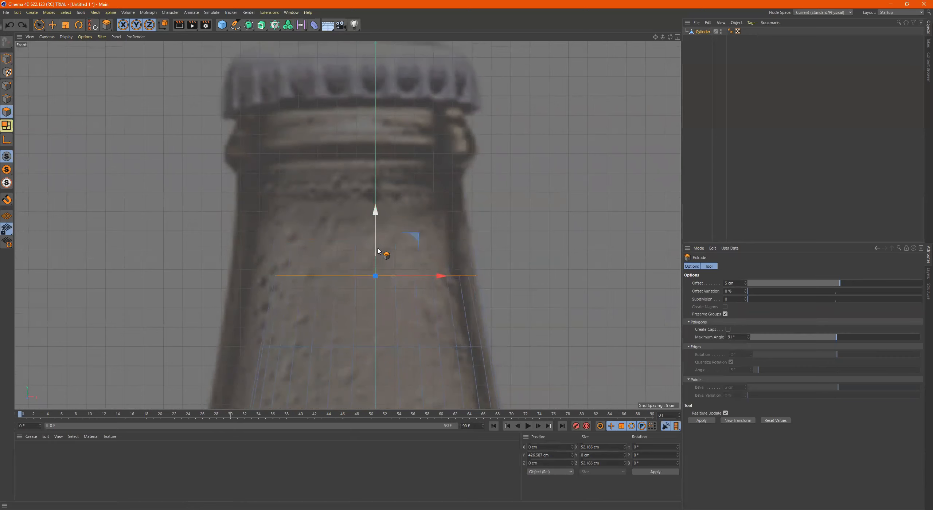
# Extrude the neck's top cap up to about 440 cm in Y and scale it to about 47 cm across
pyautogui.press('space')
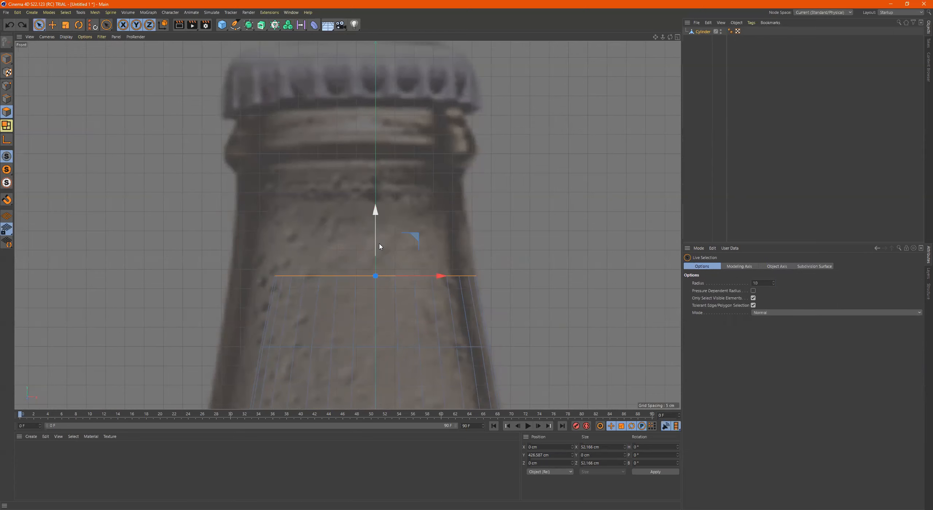
pyautogui.moveTo(375, 242); pyautogui.dragTo(376, 193)
pyautogui.press('t')
pyautogui.moveTo(469, 207); pyautogui.dragTo(444, 210)
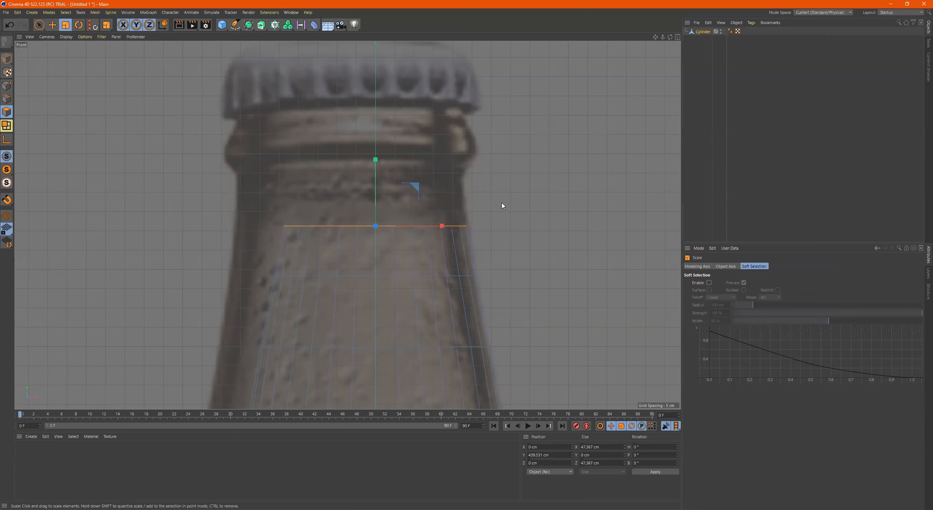
# Extrude the neck's top cap to just below the collar at about 452 cm in Y and scale it to about 46 cm across
pyautogui.press('e')
pyautogui.moveTo(375, 195); pyautogui.dragTo(376, 148)
pyautogui.press('t')
pyautogui.moveTo(506, 173); pyautogui.dragTo(502, 158)
pyautogui.scroll(5, 510, 231)
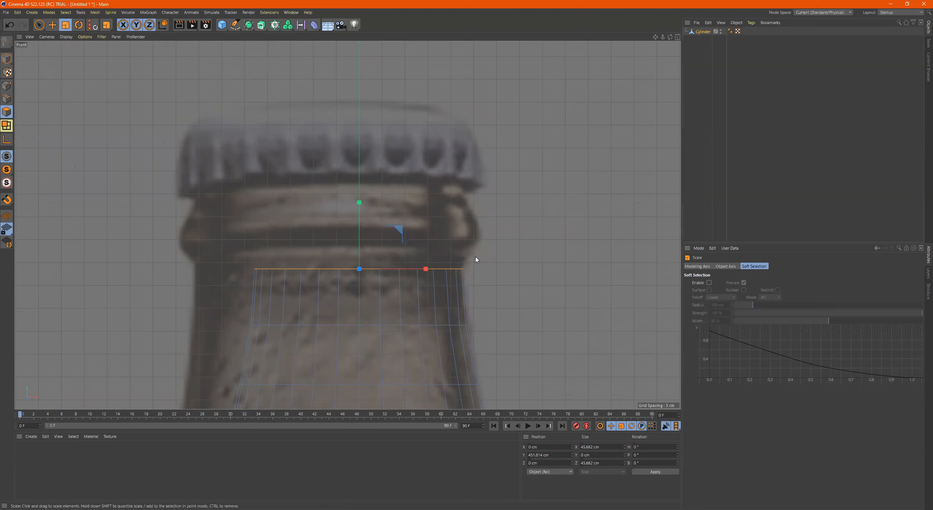
# Extrude the top cap up to about 456 cm in Y and scale it out to about 51 cm across to start the collar
pyautogui.press('e')
pyautogui.press('w')
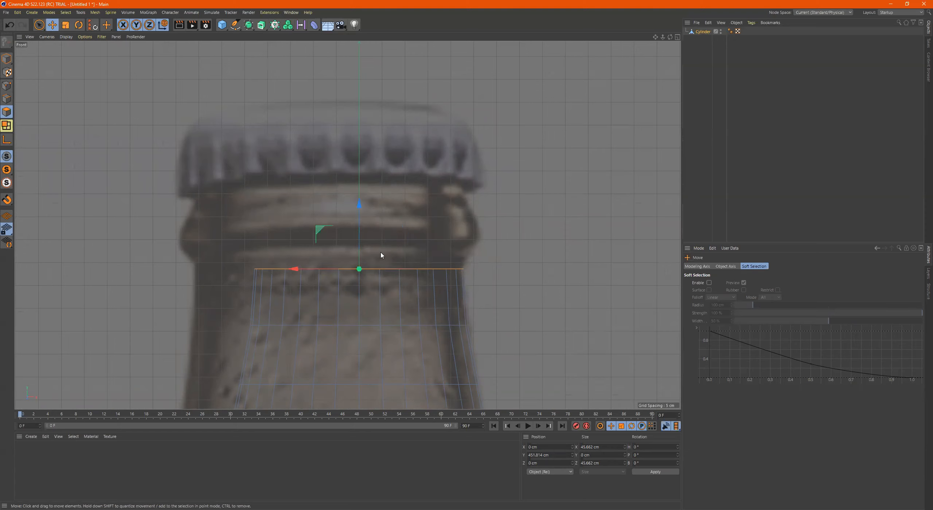
pyautogui.moveTo(358, 240); pyautogui.dragTo(358, 223)
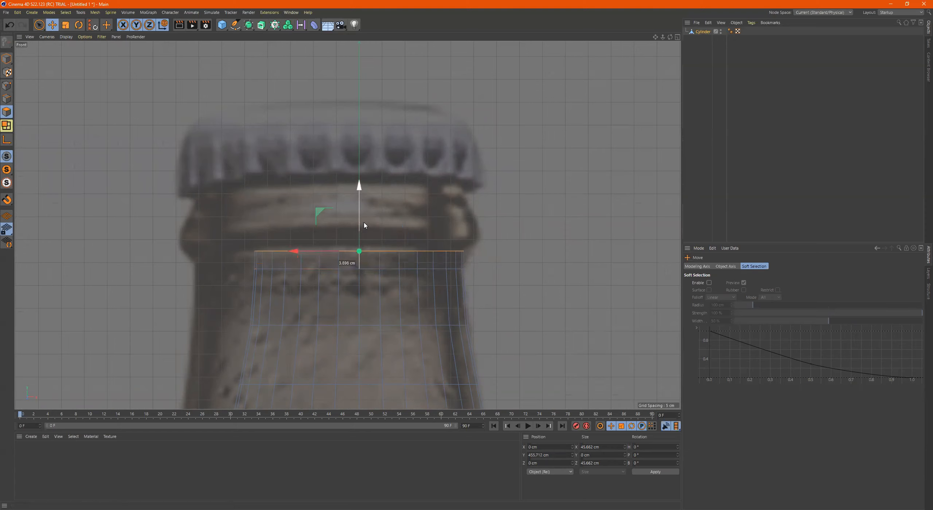
pyautogui.press('t')
pyautogui.press('w')
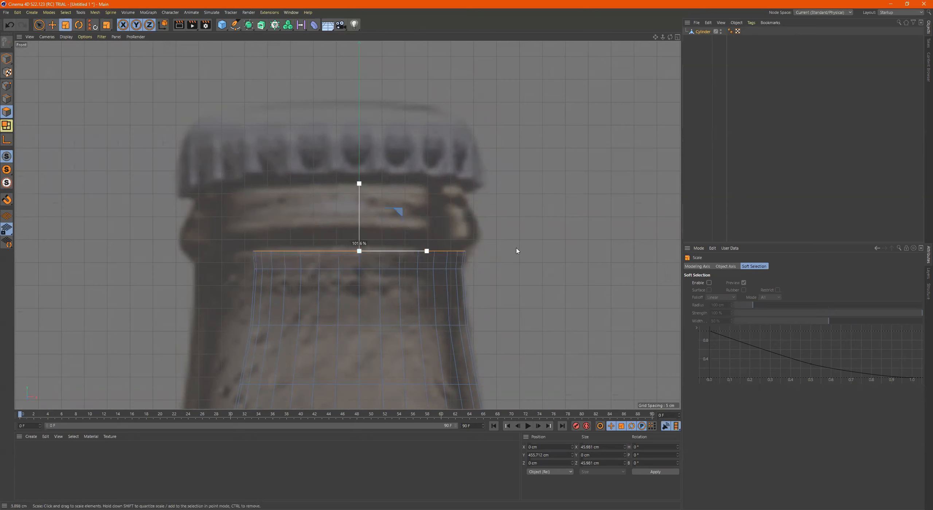
pyautogui.moveTo(517, 250)
pyautogui.mouseDown()
pyautogui.moveTo(536, 260)
pyautogui.moveTo(510, 256)
pyautogui.mouseUp()
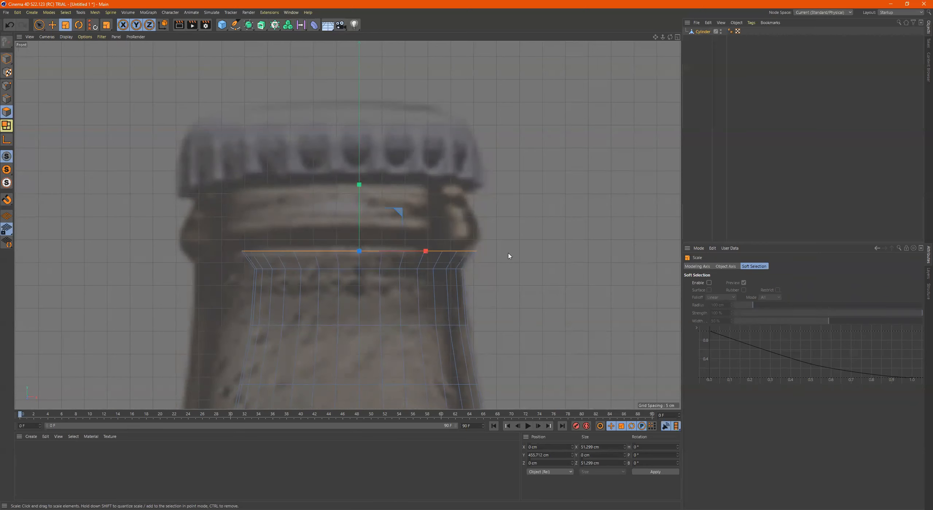
# Extrude the collar's top cap straight up in five short segments to about 471 cm in Y, at the bottle cap's lower edge
pyautogui.press('e')
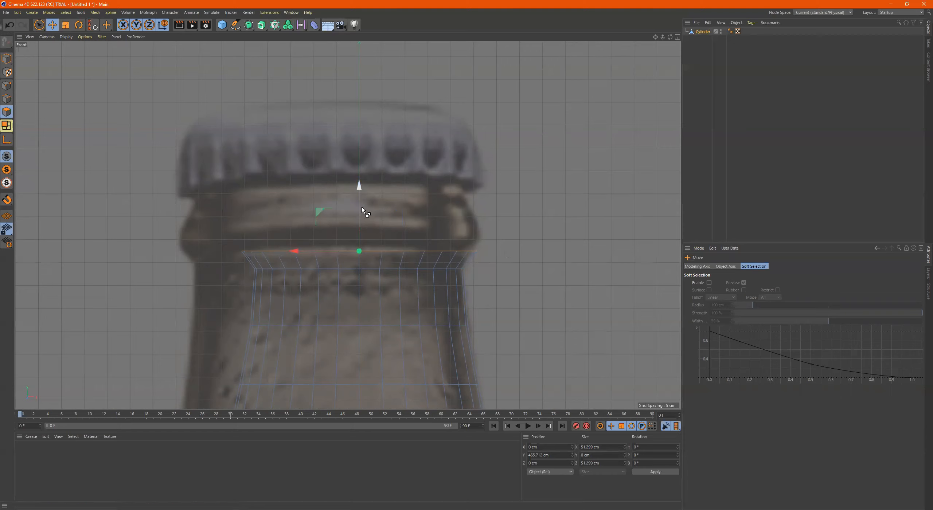
pyautogui.moveTo(360, 210); pyautogui.dragTo(361, 152)
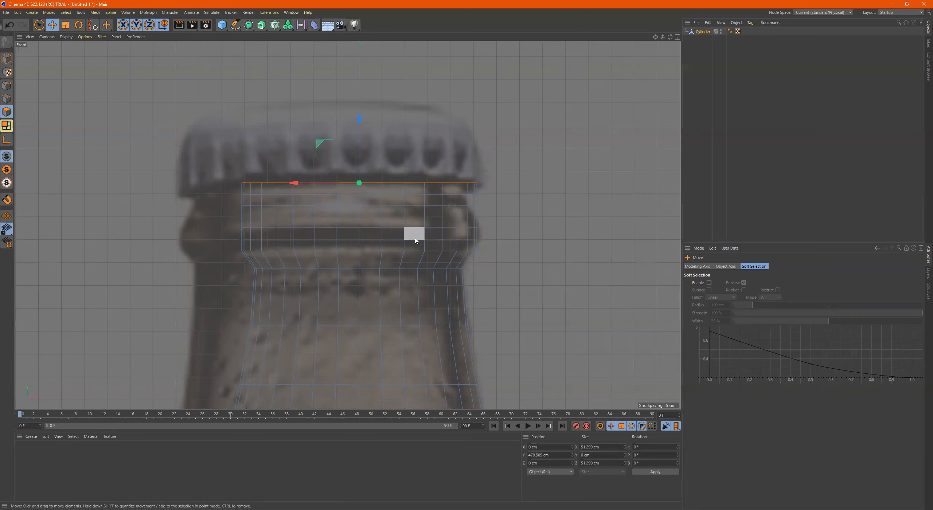
# Select the collar's two lower inner edge loops in turn and scale them out to form the bulge, the upper one to about 53 cm across
pyautogui.press('u')
pyautogui.press('l')
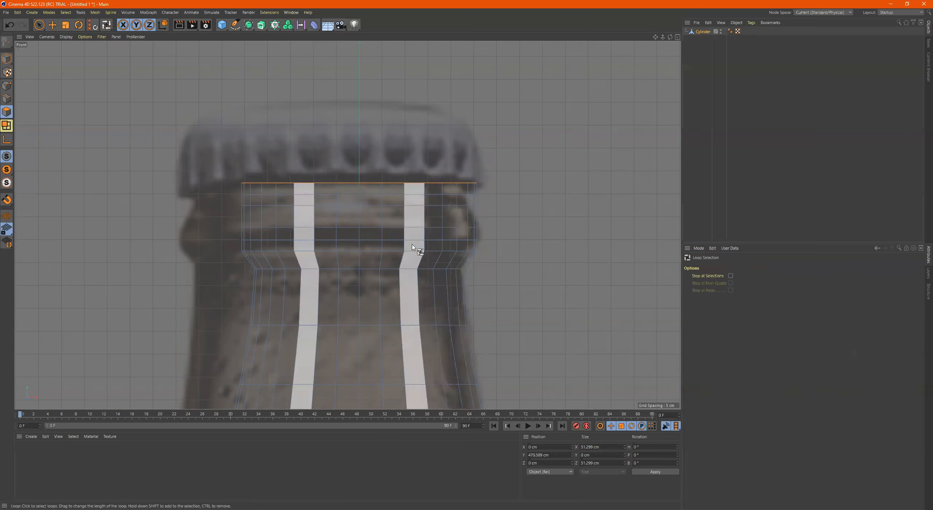
pyautogui.click(6, 111)
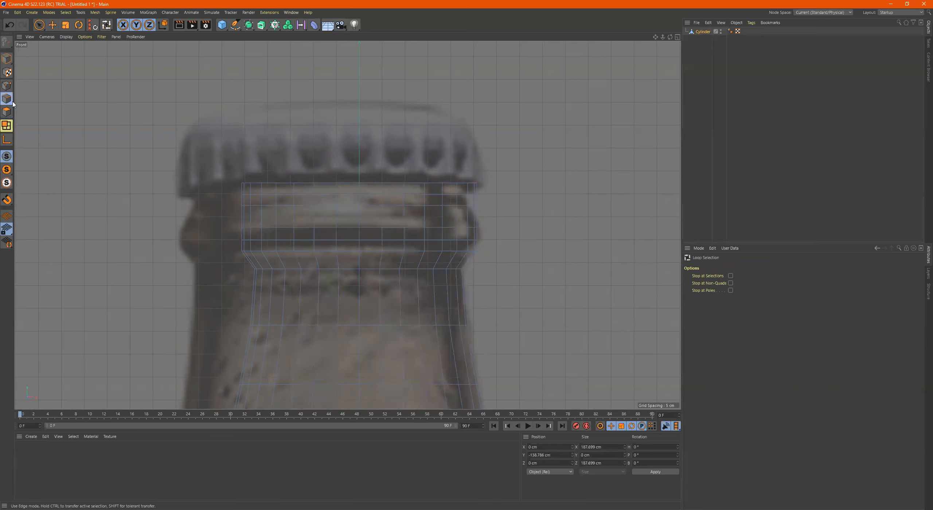
pyautogui.click(392, 241)
pyautogui.press('t')
pyautogui.moveTo(507, 229); pyautogui.dragTo(513, 223)
pyautogui.press('space')
pyautogui.click(428, 228)
pyautogui.press('space')
pyautogui.press('space')
# Select the next two edge loops above the collar's bulge in turn and scale each inward to match the photo
pyautogui.click(414, 210)
pyautogui.press('space')
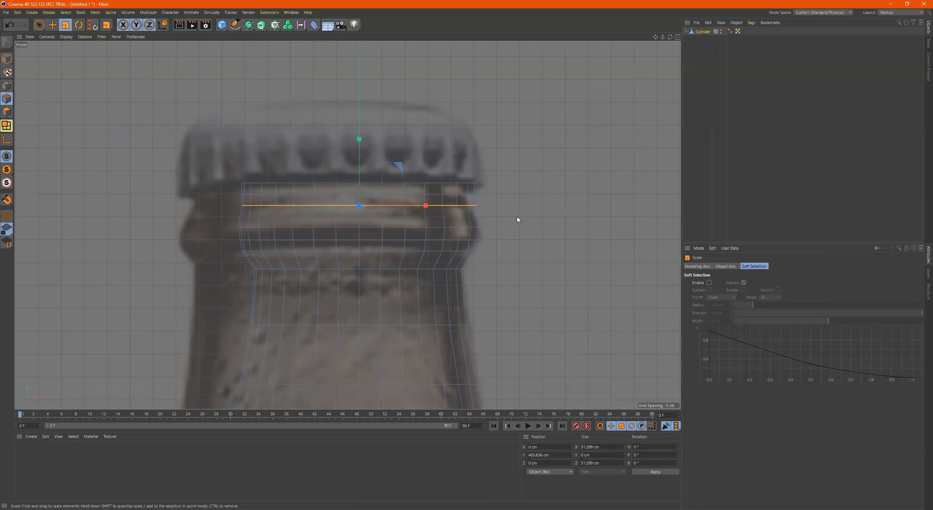
pyautogui.moveTo(506, 221); pyautogui.dragTo(485, 221)
pyautogui.press('space')
pyautogui.click(413, 193)
pyautogui.press('space')
pyautogui.moveTo(578, 202); pyautogui.dragTo(509, 208)
# Select the collar's topmost edge loop and scale it to about 46 cm across
pyautogui.press('space')
pyautogui.click(415, 184)
pyautogui.press('space')
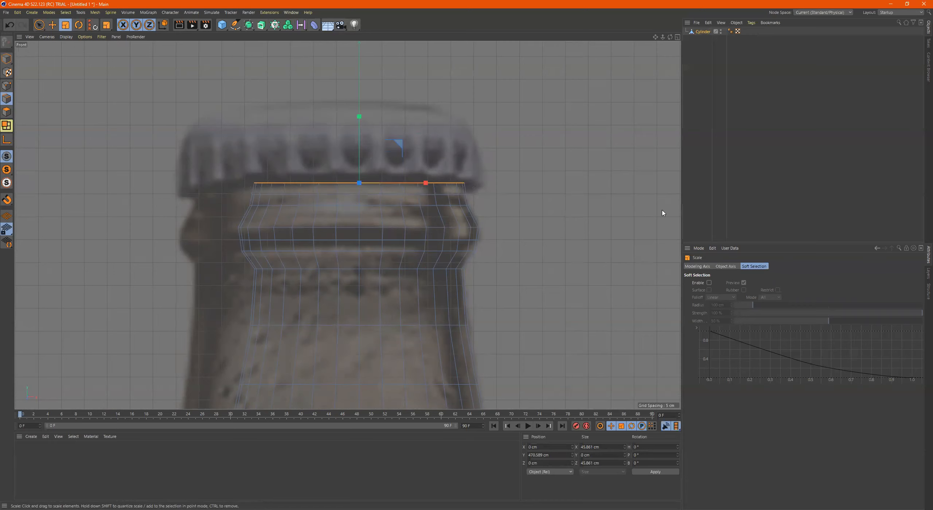
# Bevel the collar's widest edge loop with an offset of about 1.49 cm and a subdivision of 2
pyautogui.scroll(5, 439, 235)
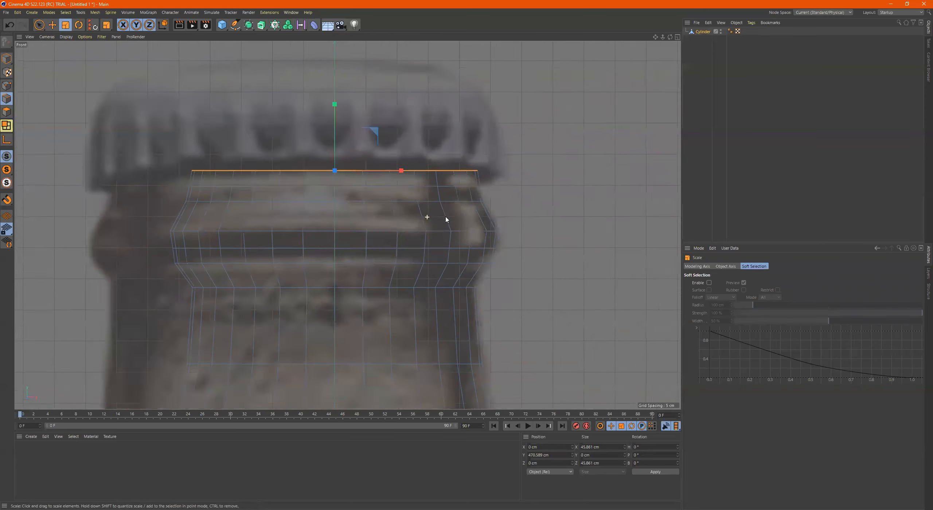
pyautogui.doubleClick(411, 237)
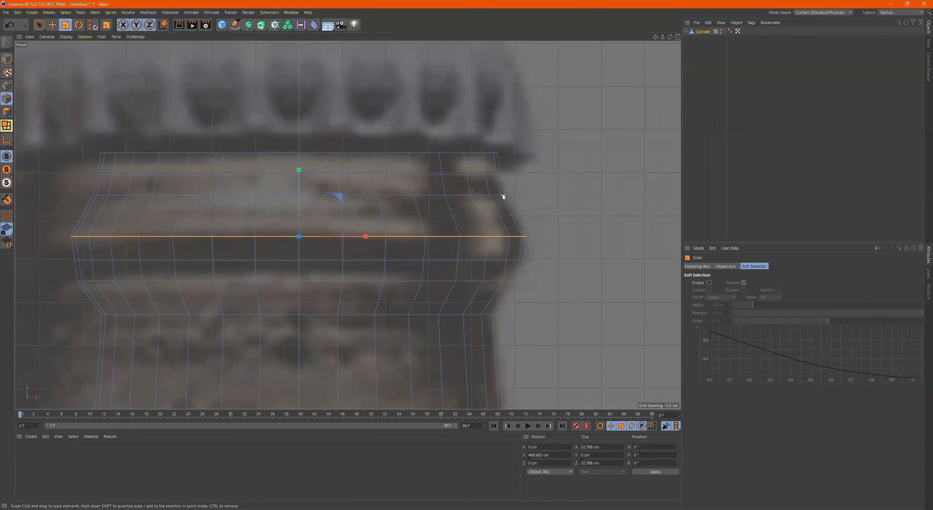
pyautogui.rightClick(513, 248)
pyautogui.click(528, 271)
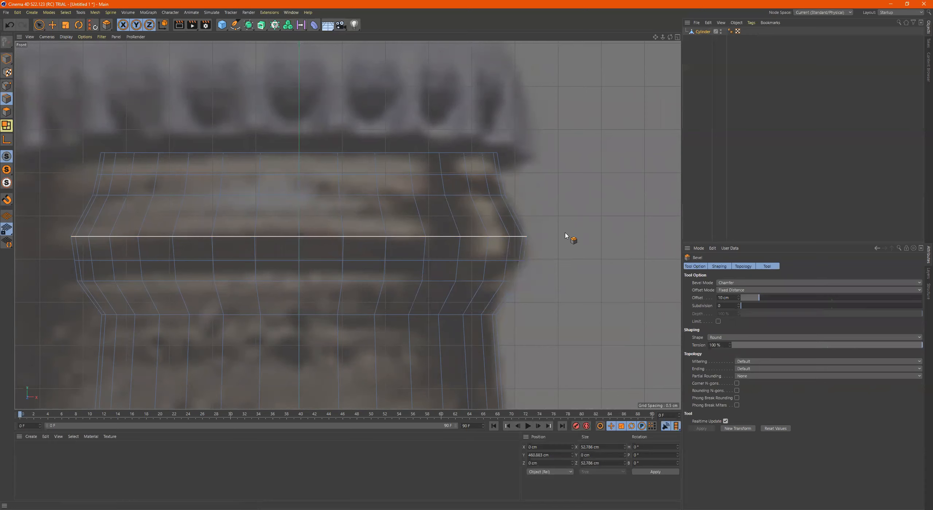
pyautogui.moveTo(529, 271)
pyautogui.mouseDown()
pyautogui.moveTo(551, 270)
pyautogui.moveTo(541, 270)
pyautogui.mouseUp()
pyautogui.moveTo(560, 219); pyautogui.dragTo(554, 219)
pyautogui.moveTo(744, 306); pyautogui.dragTo(764, 308)
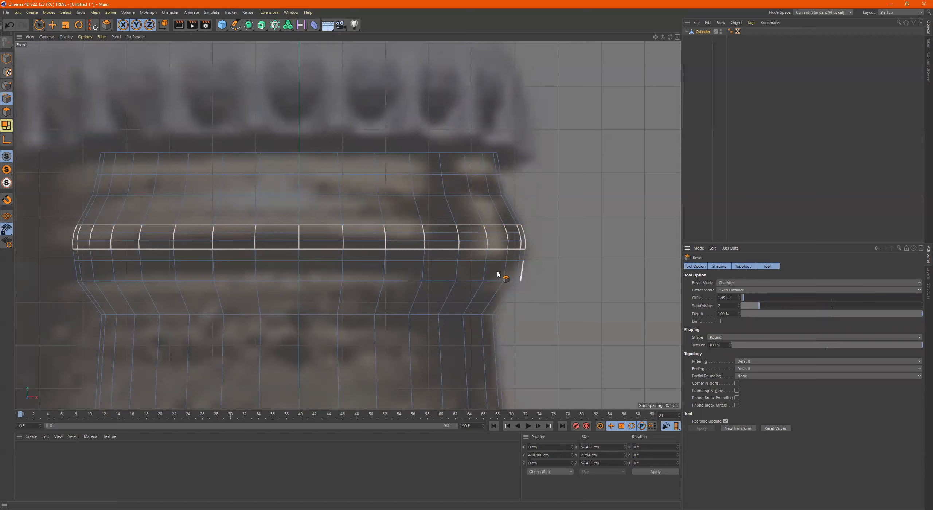
# Select the collar's lower edge loop, where the flare from the neck ends, and bevel it with an offset of about 1.37 cm
pyautogui.press('space')
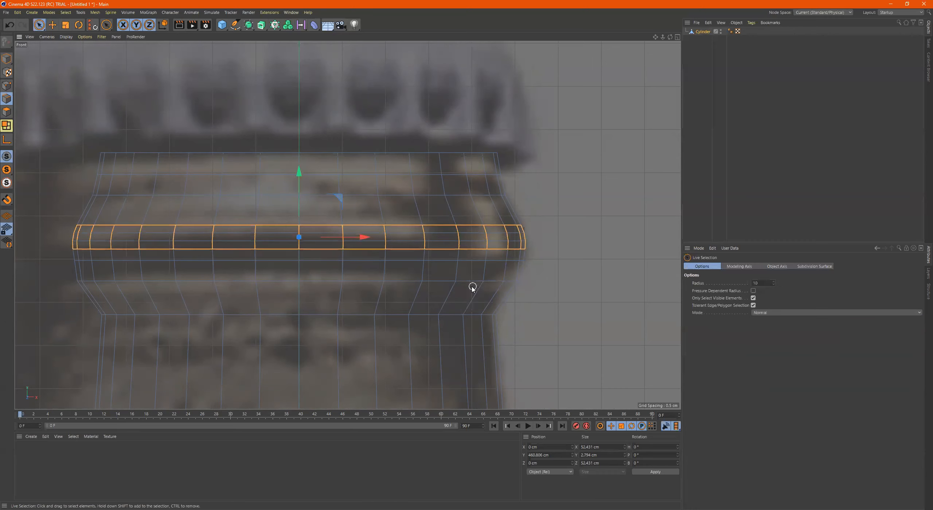
pyautogui.click(440, 282)
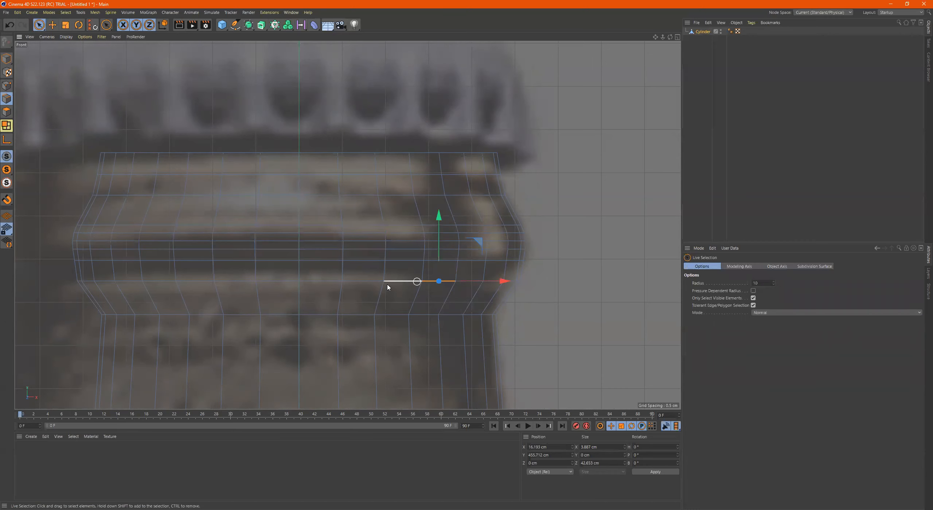
pyautogui.press('u')
pyautogui.press('l')
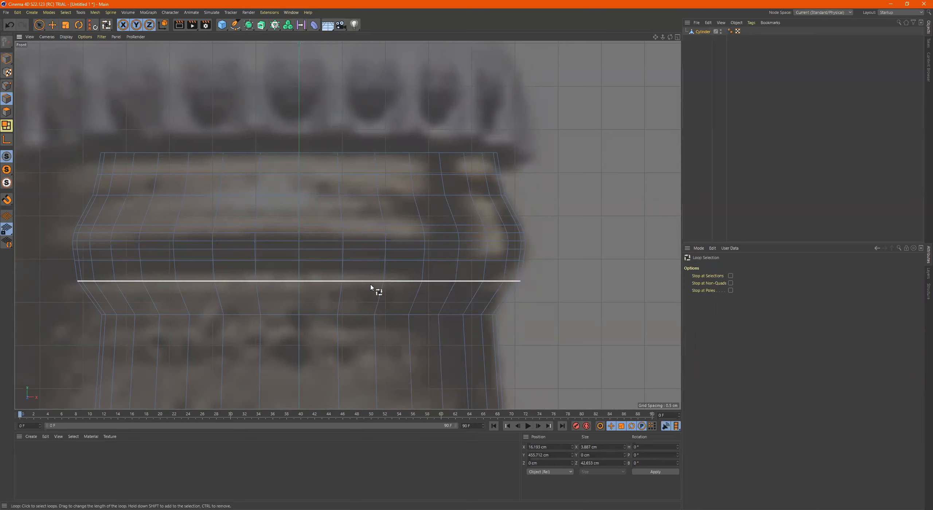
pyautogui.click(458, 279)
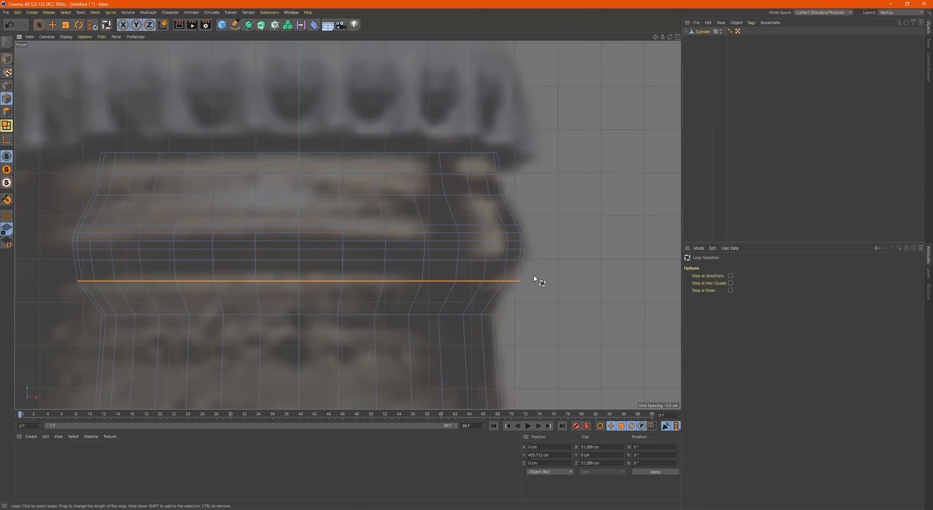
pyautogui.press('m')
pyautogui.click(562, 297)
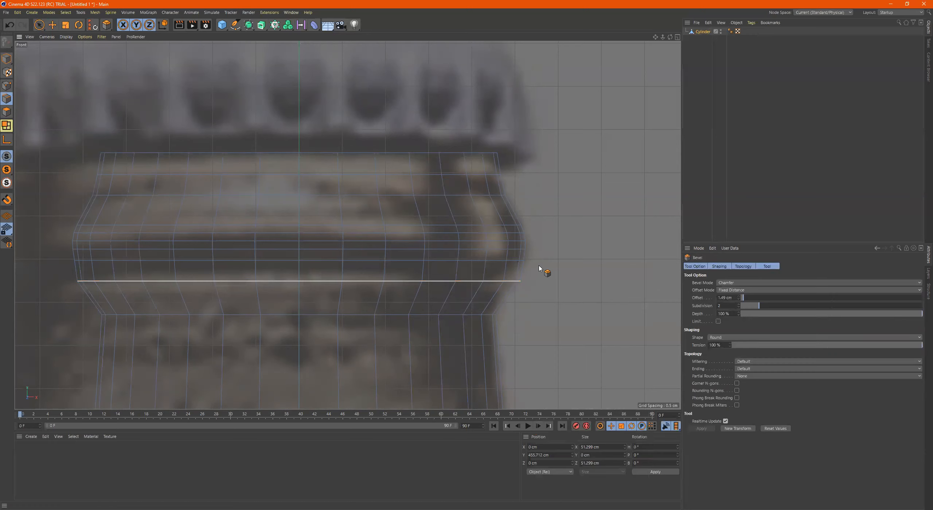
pyautogui.moveTo(541, 267); pyautogui.dragTo(574, 268)
pyautogui.scroll(2, 342, 221)
pyautogui.scroll(-2, 341, 221)
pyautogui.keyDown('alt'); pyautogui.moveTo(459, 225); pyautogui.dragTo(476, 127, button='middle'); pyautogui.keyUp('alt')
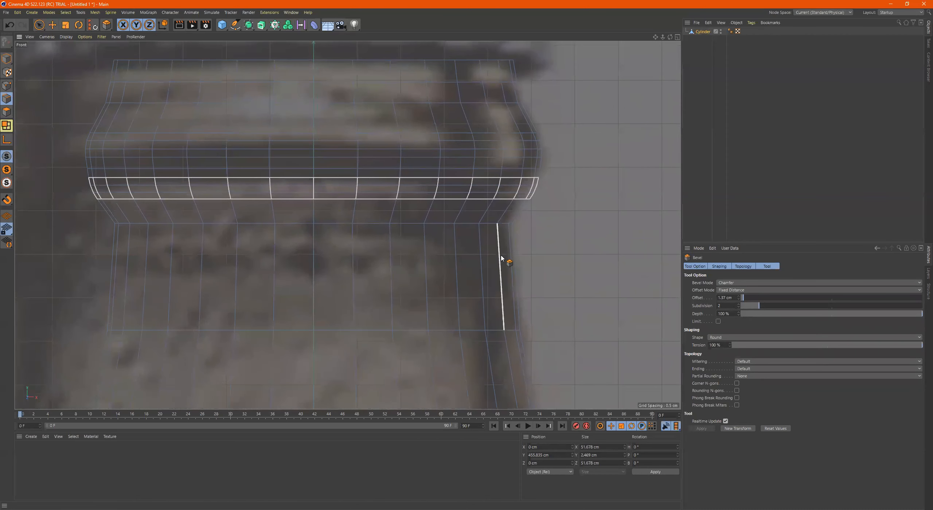
# Select the edge loop at the foot of the collar's flare and bevel it with an offset of about 0.44 cm and subdivision 2
pyautogui.click(438, 223)
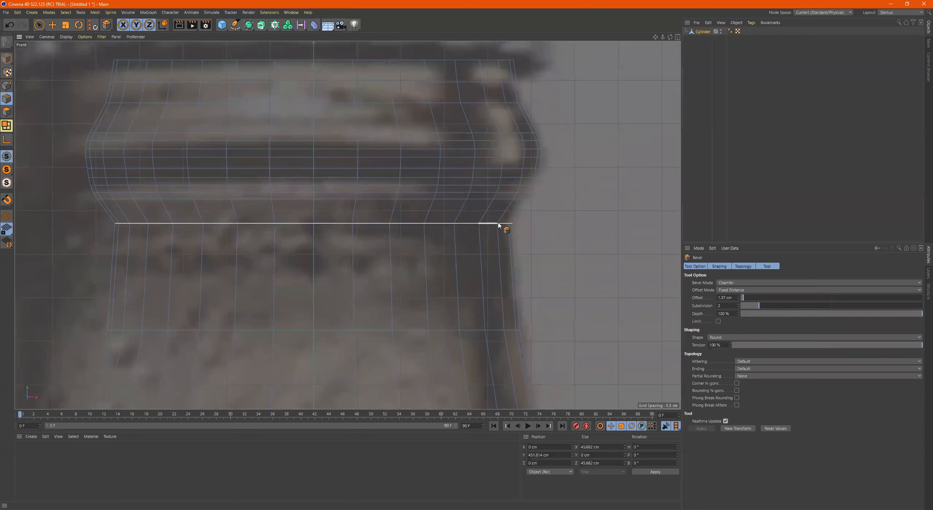
pyautogui.moveTo(456, 224); pyautogui.dragTo(460, 224)
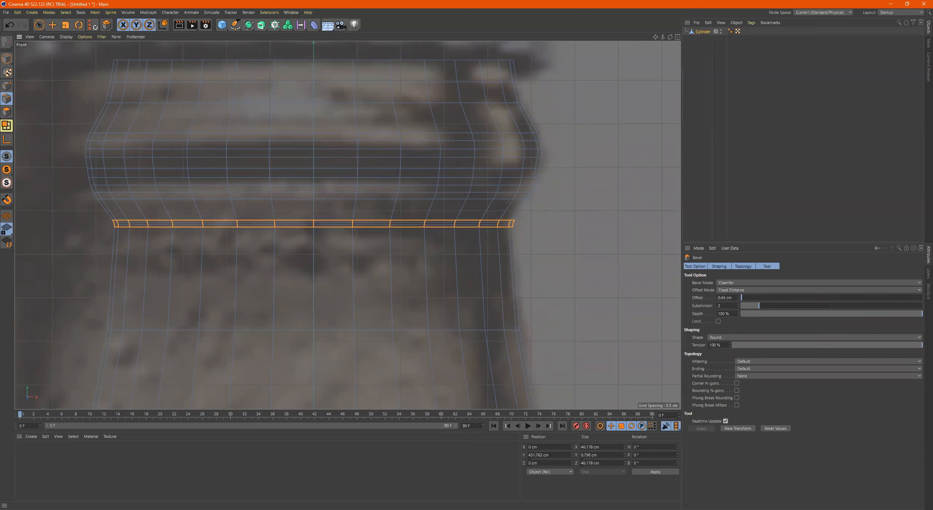
pyautogui.scroll(-10, 494, 235)
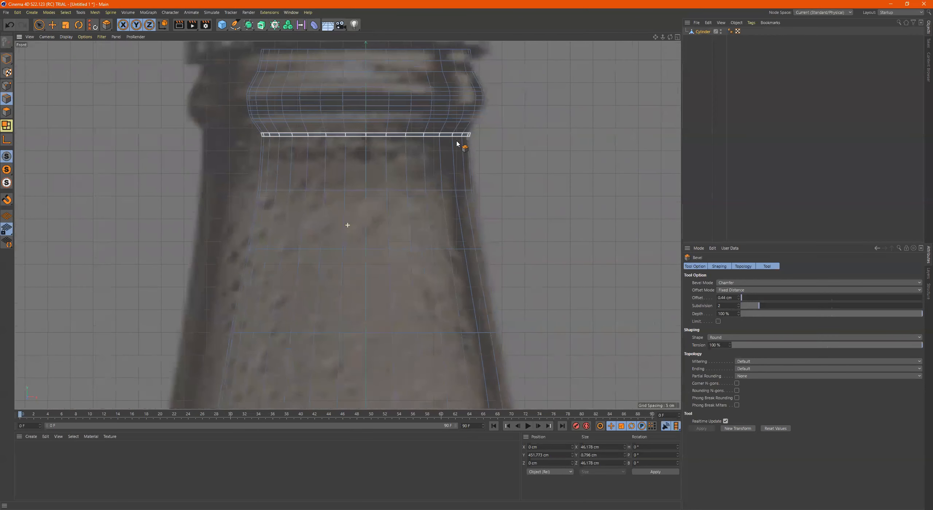
pyautogui.scroll(-5, 430, 208)
# Bevel the edge loop near the base of the neck, just above the shoulder, with an offset of about 13.9 cm and subdivision 2
pyautogui.scroll(8, 494, 150)
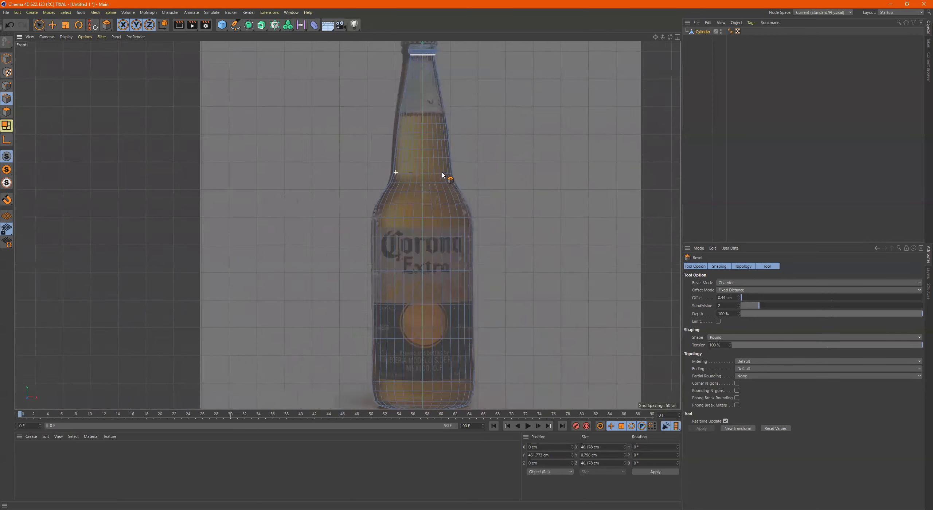
pyautogui.scroll(1, 460, 178)
pyautogui.keyDown('alt'); pyautogui.moveTo(460, 178); pyautogui.dragTo(277, 218, button='middle'); pyautogui.keyUp('alt')
pyautogui.doubleClick(395, 220)
pyautogui.moveTo(396, 220); pyautogui.dragTo(435, 220)
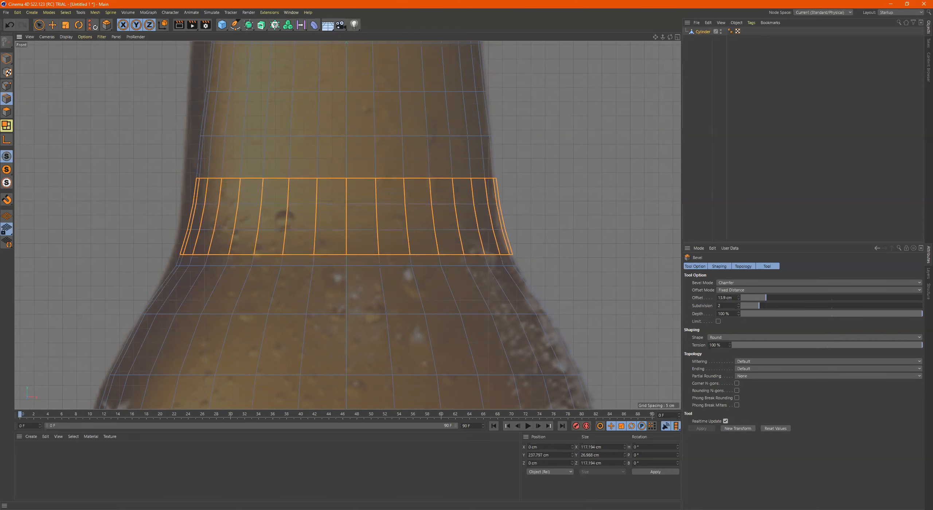
# Bevel the edge loop where the neck meets the shoulder with an offset of about 1.4 cm and a subdivision of 1
pyautogui.doubleClick(295, 266)
pyautogui.moveTo(539, 261); pyautogui.dragTo(553, 265)
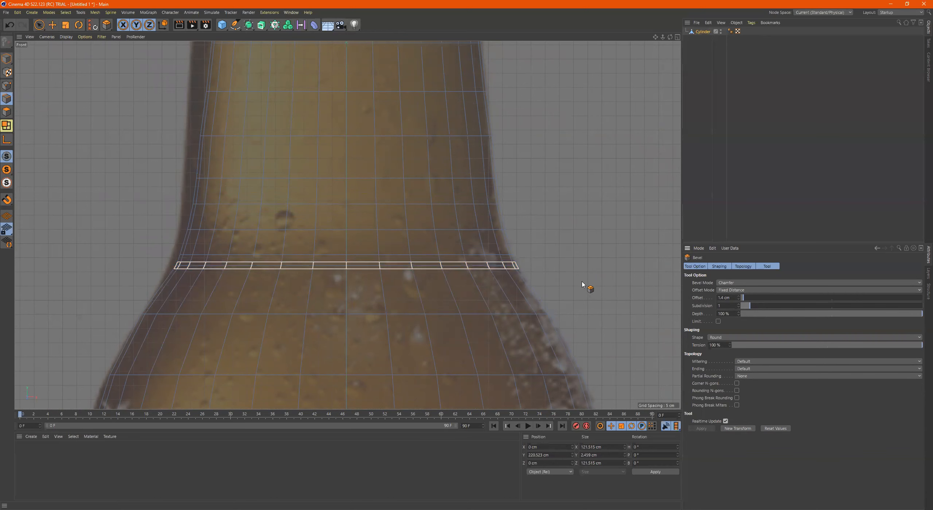
pyautogui.keyDown('alt'); pyautogui.moveTo(544, 252); pyautogui.dragTo(536, 142, button='middle'); pyautogui.keyUp('alt')
# Bevel the shoulder's lower two edge loops in turn, with offsets of about 4.1 cm and 5.2 cm and a subdivision of 1
pyautogui.doubleClick(362, 268)
pyautogui.moveTo(361, 267); pyautogui.dragTo(373, 266)
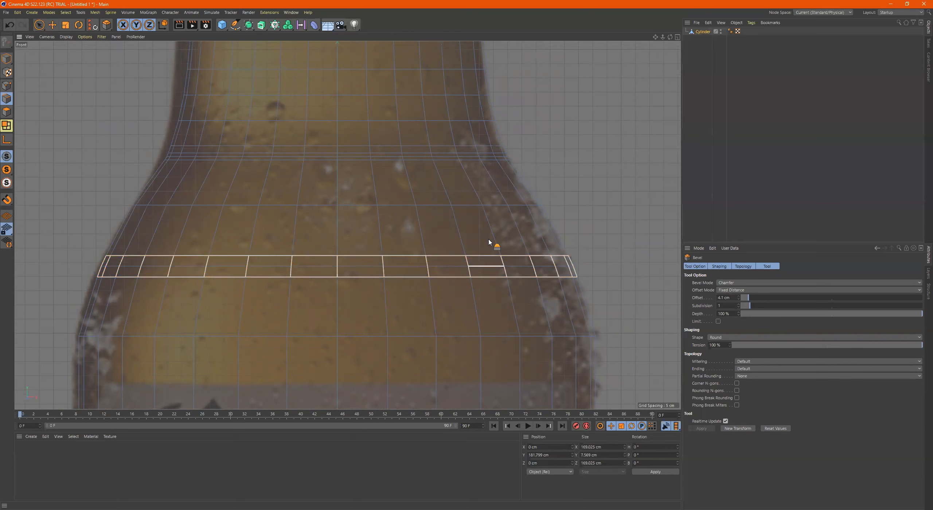
pyautogui.keyDown('alt'); pyautogui.moveTo(490, 244); pyautogui.dragTo(485, 196, button='middle'); pyautogui.keyUp('alt')
pyautogui.doubleClick(312, 289)
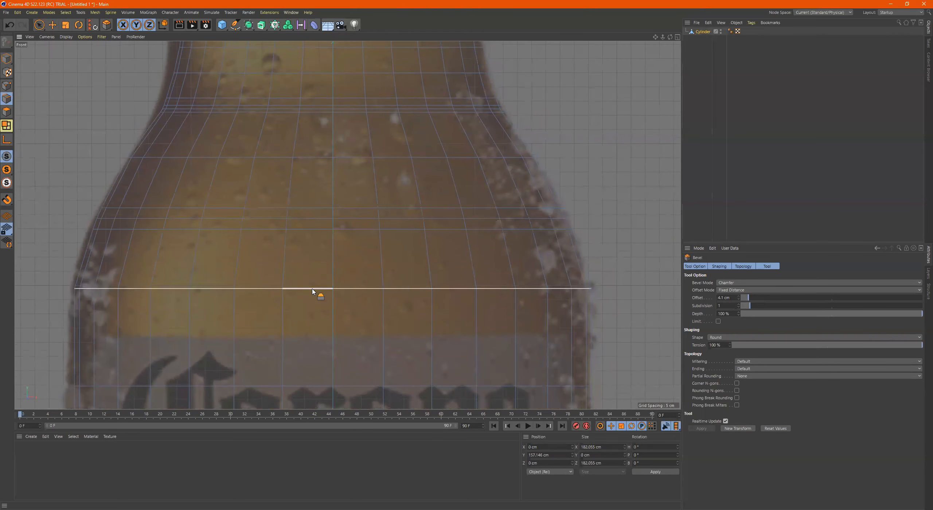
pyautogui.moveTo(605, 229); pyautogui.dragTo(627, 229)
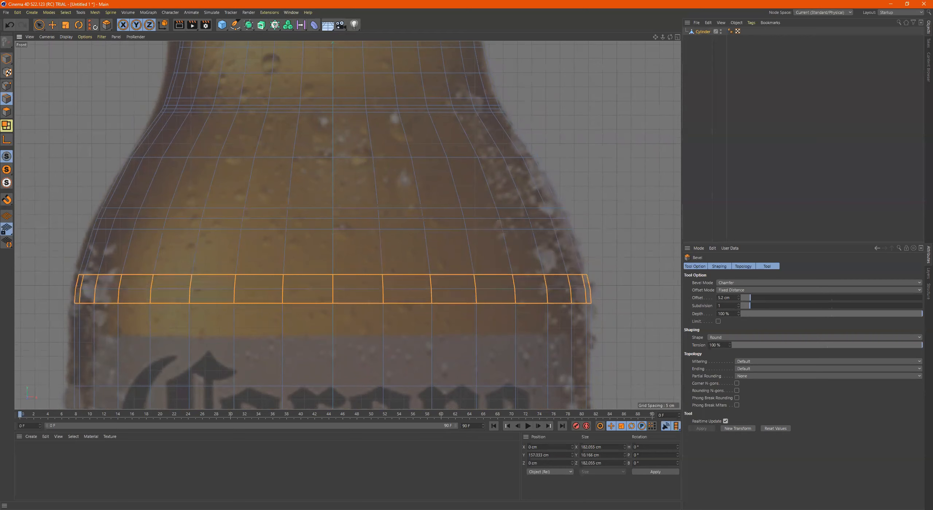
# Select the edge loop near the bottle's base, where the side starts curving in, and bevel it with an offset of about 3.1 cm
pyautogui.keyDown('alt'); pyautogui.moveTo(564, 235); pyautogui.dragTo(521, 245, button='right'); pyautogui.keyUp('alt')
pyautogui.keyDown('alt'); pyautogui.moveTo(543, 183); pyautogui.dragTo(485, 68, button='middle'); pyautogui.keyUp('alt')
pyautogui.keyDown('alt'); pyautogui.moveTo(464, 260); pyautogui.dragTo(517, 258, button='right'); pyautogui.keyUp('alt')
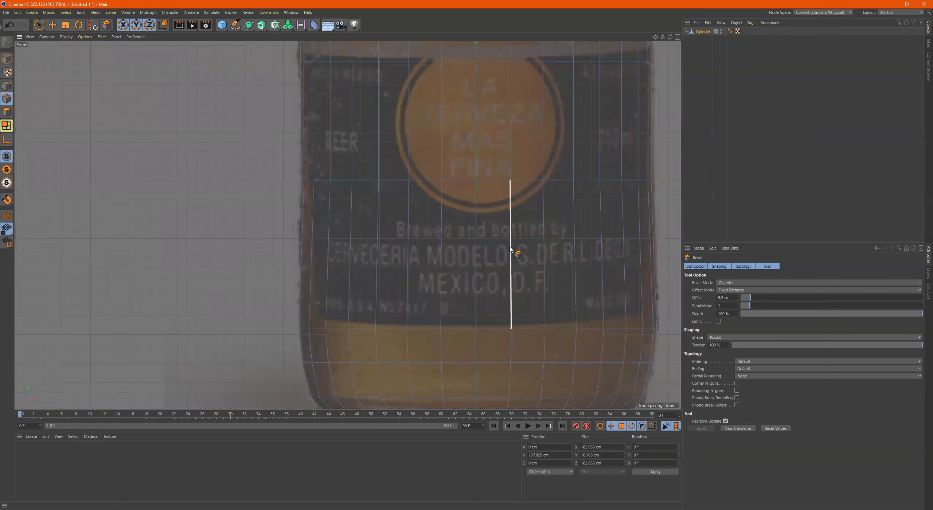
pyautogui.keyDown('alt'); pyautogui.moveTo(492, 233); pyautogui.dragTo(451, 159, button='middle'); pyautogui.keyUp('alt')
pyautogui.keyDown('alt'); pyautogui.moveTo(538, 231); pyautogui.dragTo(453, 207, button='middle'); pyautogui.keyUp('alt')
pyautogui.keyDown('alt'); pyautogui.moveTo(458, 208); pyautogui.dragTo(488, 211, button='right'); pyautogui.keyUp('alt')
pyautogui.moveTo(484, 209)
pyautogui.keyDown('alt'); pyautogui.mouseDown(button='middle')
pyautogui.moveTo(468, 145)
pyautogui.moveTo(490, 198)
pyautogui.mouseUp(button='middle'); pyautogui.keyUp('alt')
pyautogui.doubleClick(489, 283)
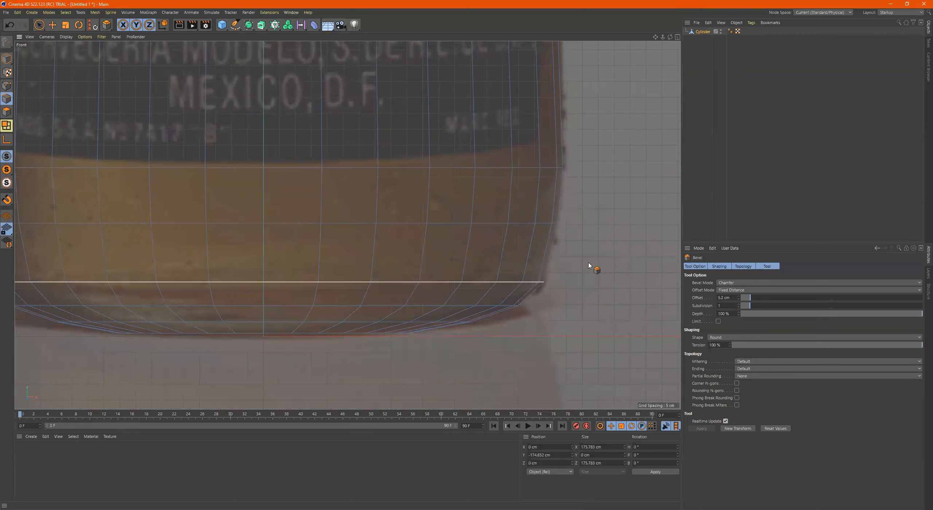
pyautogui.moveTo(568, 261); pyautogui.dragTo(579, 261)
# Bevel the next edge loop down, on the base's rounded corner, with an offset of about 3.3 cm
pyautogui.keyDown('alt'); pyautogui.moveTo(562, 258); pyautogui.dragTo(556, 215, button='middle'); pyautogui.keyUp('alt')
pyautogui.keyDown('alt'); pyautogui.moveTo(465, 280); pyautogui.dragTo(500, 281, button='right'); pyautogui.keyUp('alt')
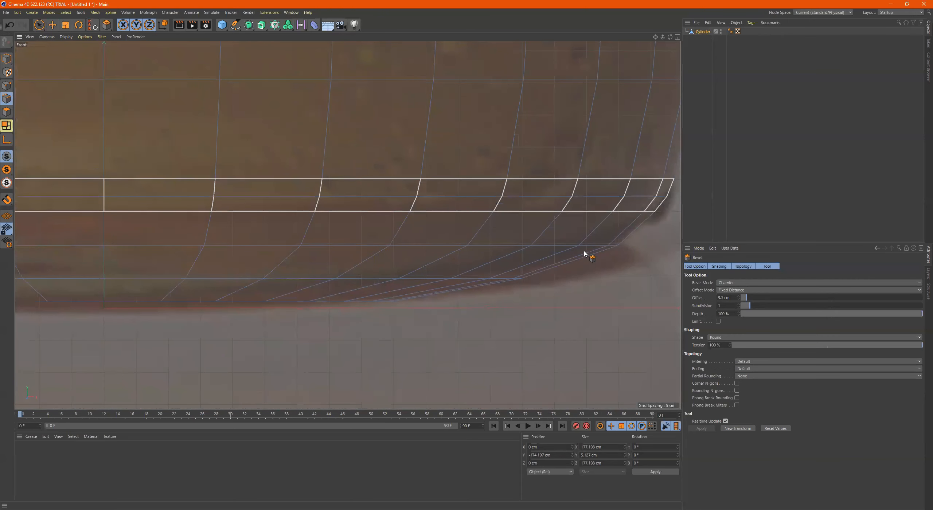
pyautogui.moveTo(556, 247); pyautogui.dragTo(565, 278)
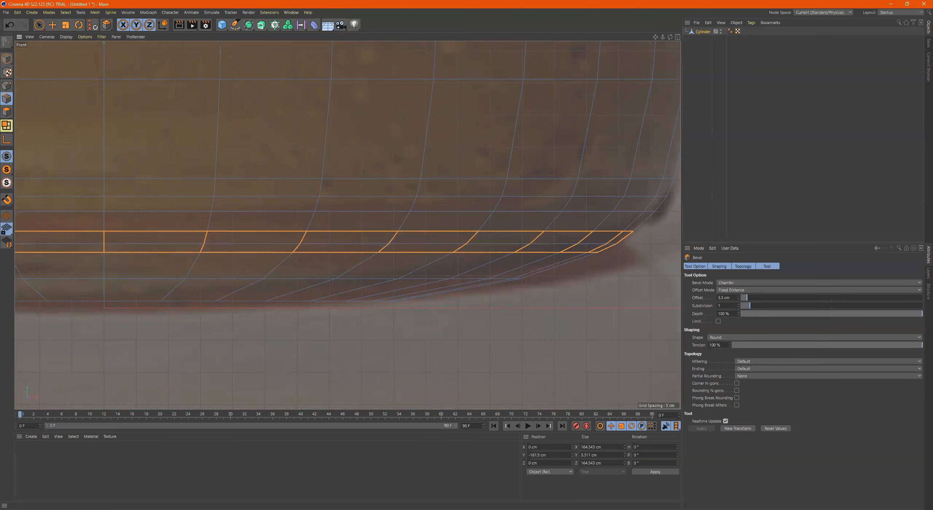
pyautogui.scroll(-10, 528, 263)
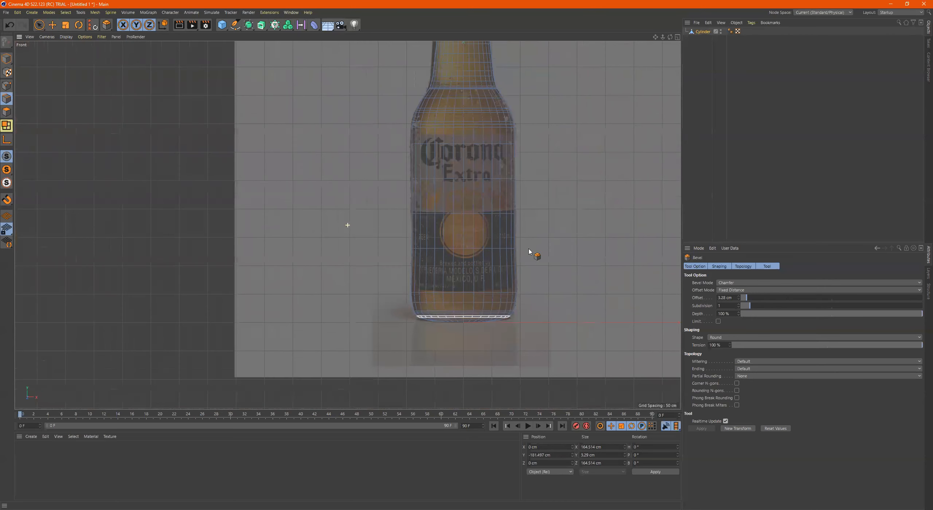
# Switch to the Perspective view with the whole bottle in sight and clear the edge selection
pyautogui.middleClick(531, 252)
pyautogui.middleClick(304, 181)
pyautogui.scroll(-6, 327, 181)
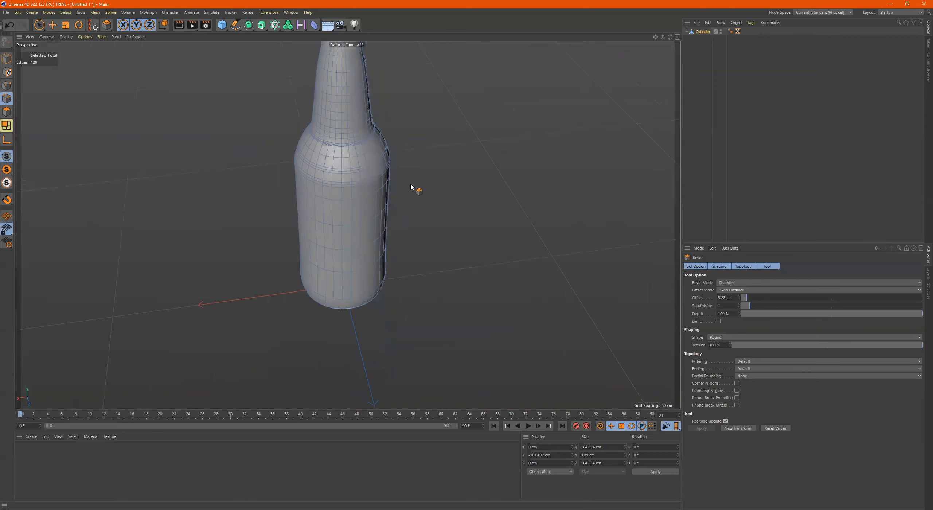
pyautogui.keyDown('alt'); pyautogui.moveTo(331, 185); pyautogui.dragTo(452, 206); pyautogui.keyUp('alt')
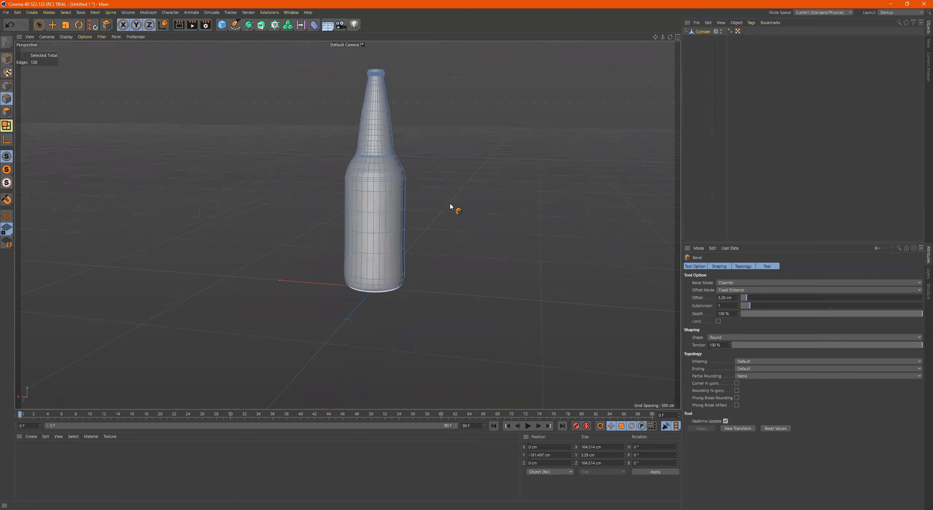
pyautogui.press('space')
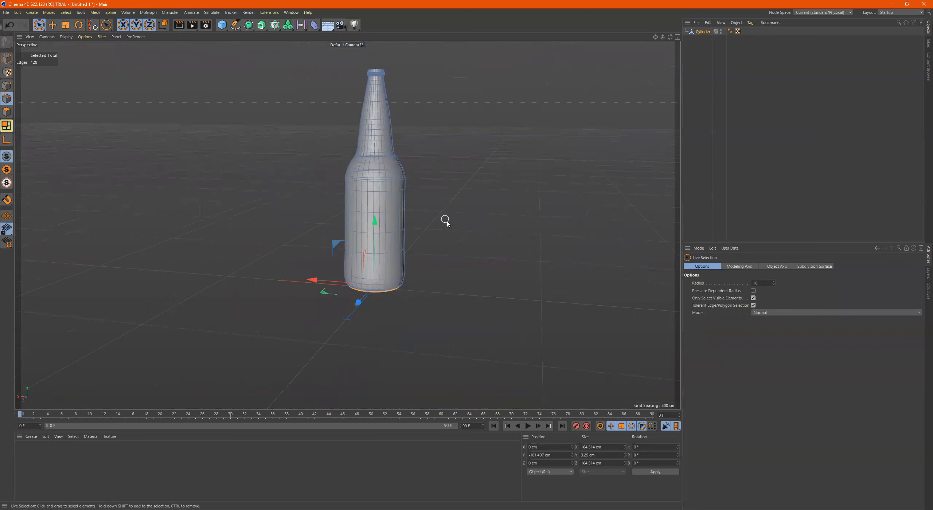
pyautogui.click(466, 221)
pyautogui.scroll(4, 423, 173)
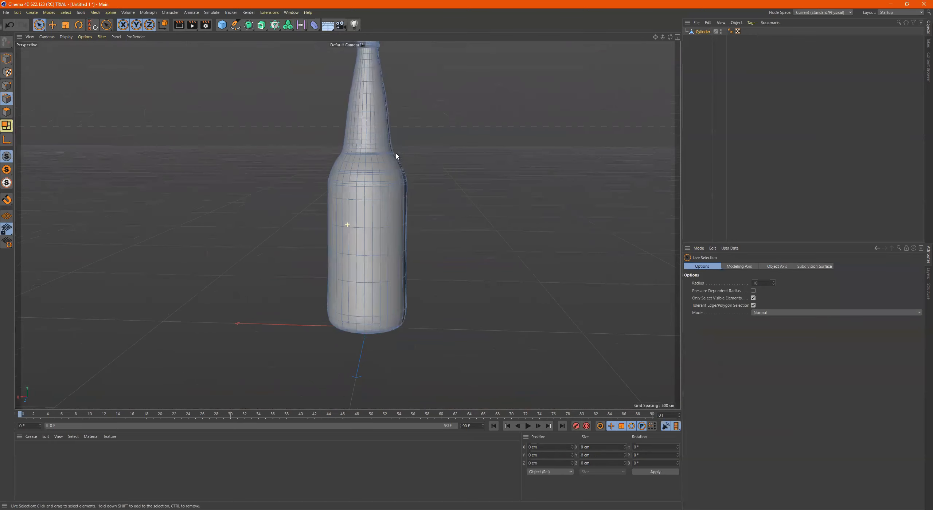
# Change to Model mode and select the bottle as a whole object
pyautogui.click(6, 59)
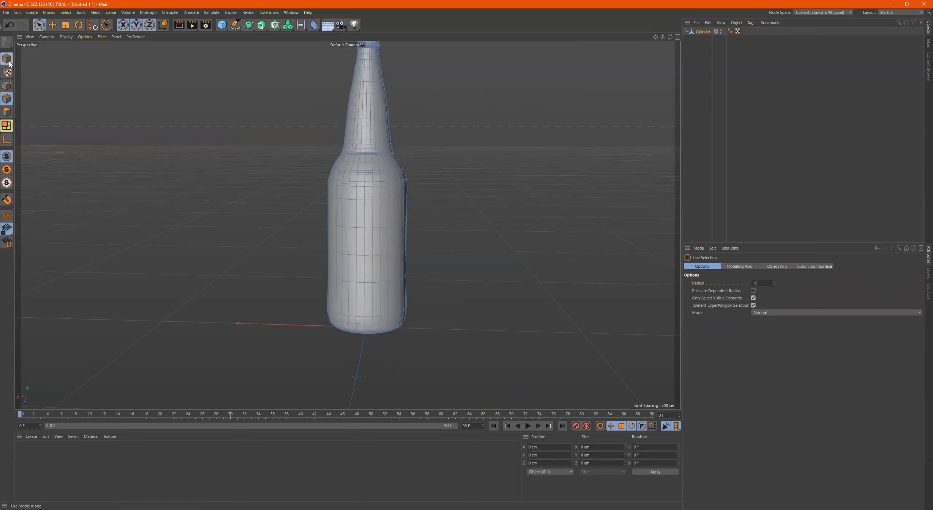
pyautogui.click(499, 170)
pyautogui.scroll(-2, 474, 175)
pyautogui.keyDown('alt'); pyautogui.moveTo(461, 180); pyautogui.dragTo(402, 231); pyautogui.keyUp('alt')
pyautogui.click(332, 222)
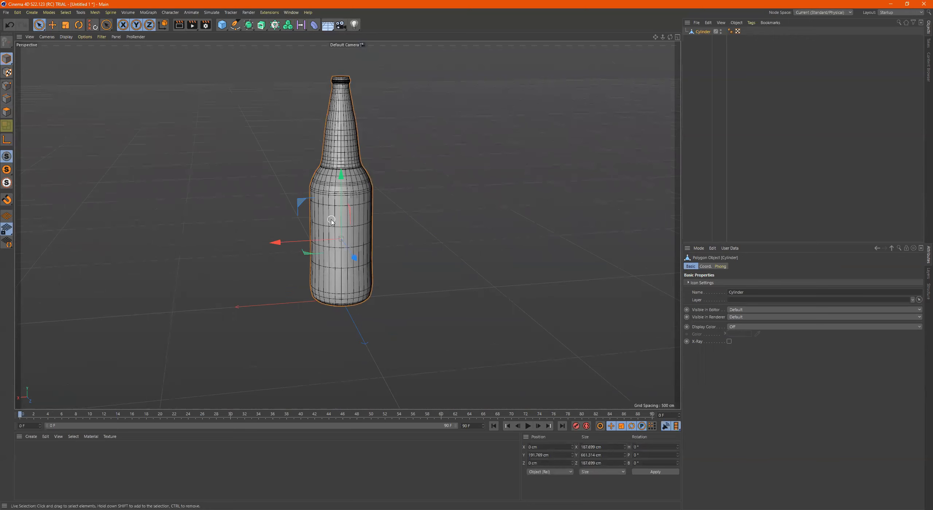
# Display the bottle in Gouraud Shading without mesh lines and examine the smoothness of its silhouette from several angles
pyautogui.scroll(2, 332, 221)
pyautogui.keyDown('alt'); pyautogui.moveTo(463, 217); pyautogui.dragTo(375, 288); pyautogui.keyUp('alt')
pyautogui.scroll(5, 375, 277)
pyautogui.keyDown('alt'); pyautogui.moveTo(395, 254); pyautogui.dragTo(433, 252); pyautogui.keyUp('alt')
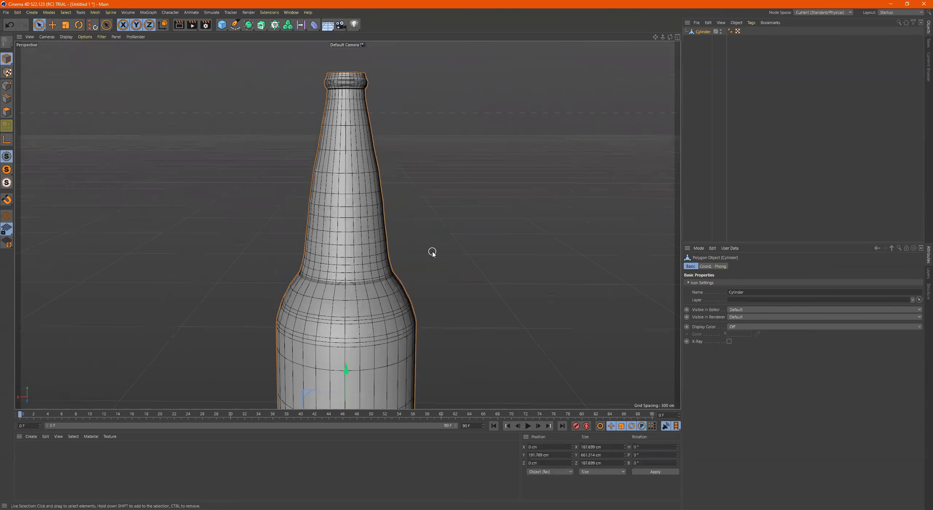
pyautogui.press('n')
pyautogui.press('a')
pyautogui.scroll(-5, 569, 284)
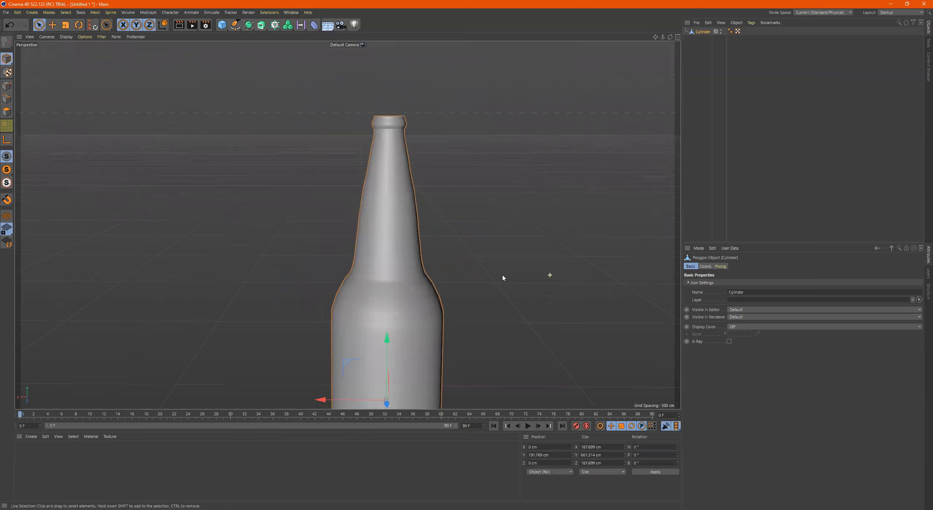
pyautogui.keyDown('alt'); pyautogui.moveTo(550, 273); pyautogui.dragTo(427, 95, button='middle'); pyautogui.keyUp('alt')
pyautogui.moveTo(443, 214)
pyautogui.keyDown('alt'); pyautogui.mouseDown()
pyautogui.moveTo(362, 241)
pyautogui.moveTo(460, 268)
pyautogui.moveTo(442, 208)
pyautogui.moveTo(474, 190)
pyautogui.moveTo(346, 225)
pyautogui.moveTo(375, 174)
pyautogui.mouseUp(); pyautogui.keyUp('alt')
pyautogui.scroll(5, 484, 183)
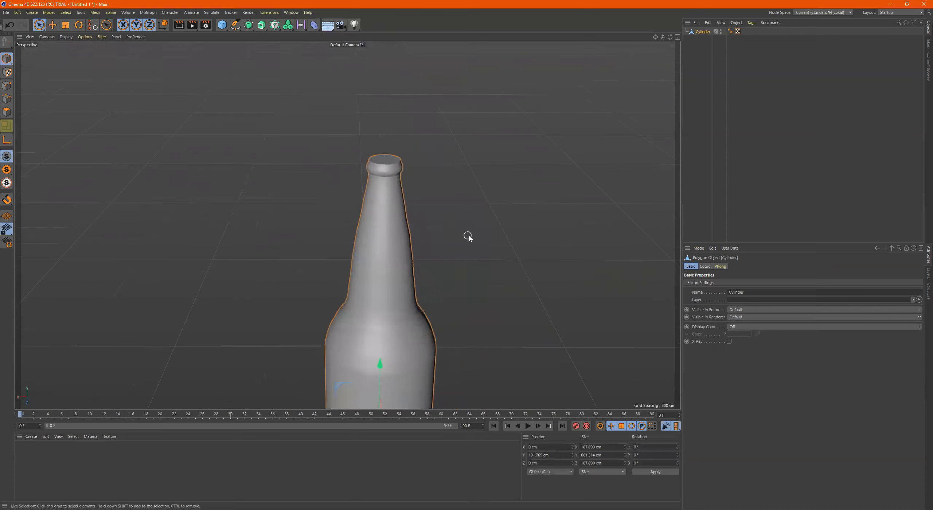
pyautogui.scroll(-3, 467, 279)
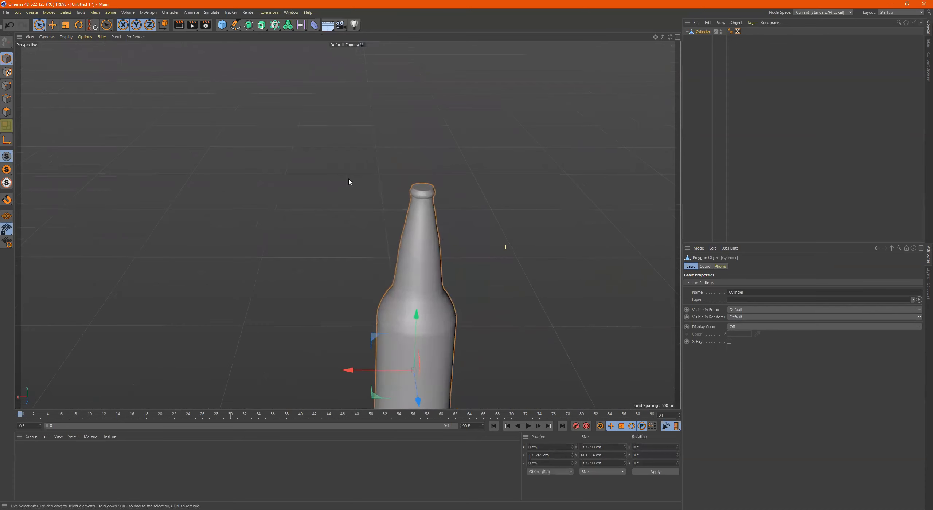
# Add a new cylinder primitive and raise it along the Y axis above the bottle's mouth, to about 811 cm
pyautogui.click(223, 27)
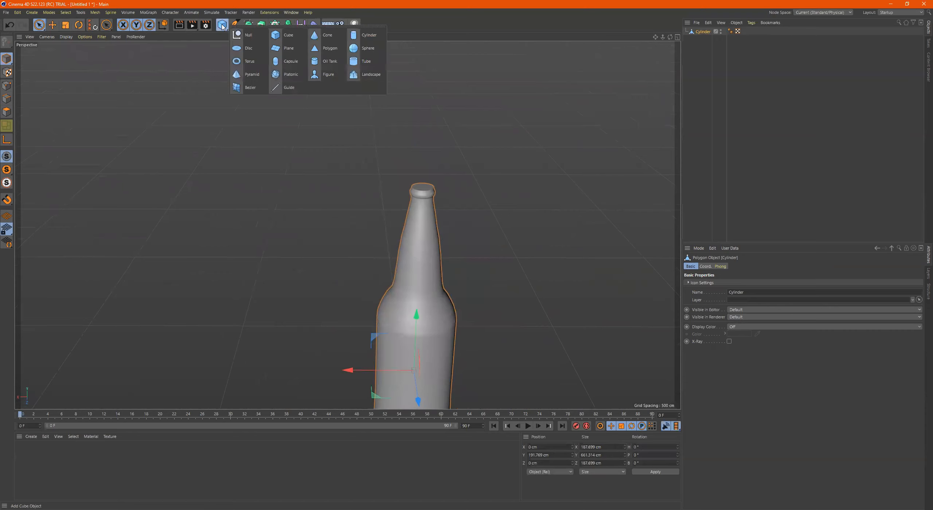
pyautogui.click(354, 36)
pyautogui.keyDown('alt'); pyautogui.moveTo(552, 306); pyautogui.dragTo(467, 320, button='right'); pyautogui.keyUp('alt')
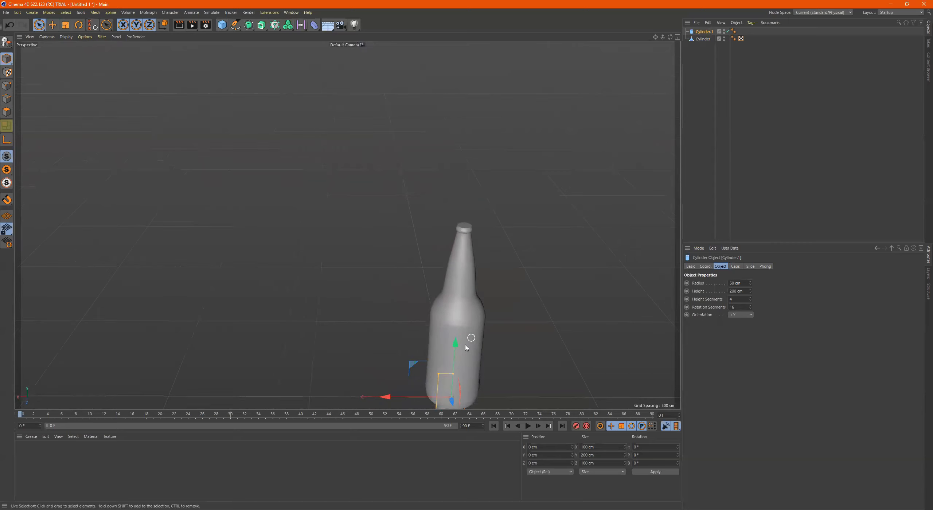
pyautogui.moveTo(454, 356); pyautogui.dragTo(464, 142)
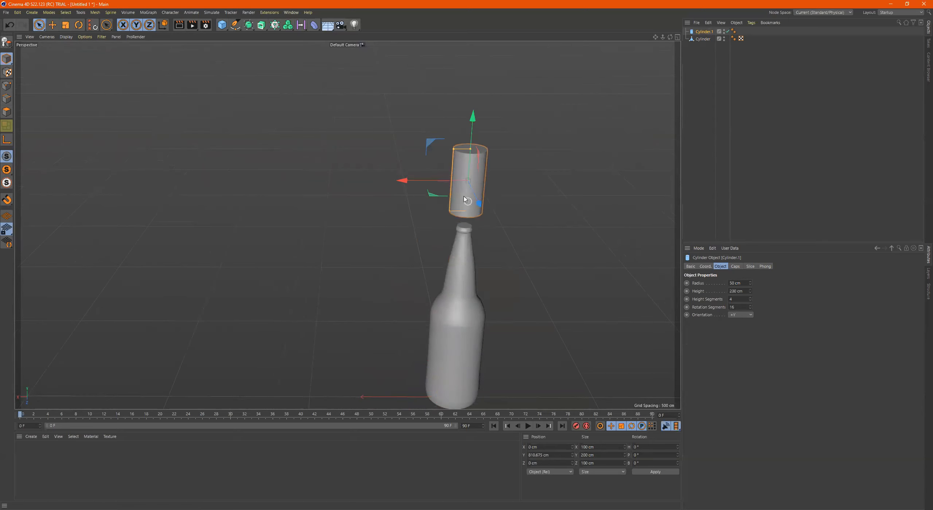
# Flatten the new cylinder above the bottle to a height of about 33 cm
pyautogui.scroll(2, 477, 161)
pyautogui.scroll(2, 478, 160)
pyautogui.moveTo(484, 145); pyautogui.dragTo(474, 196)
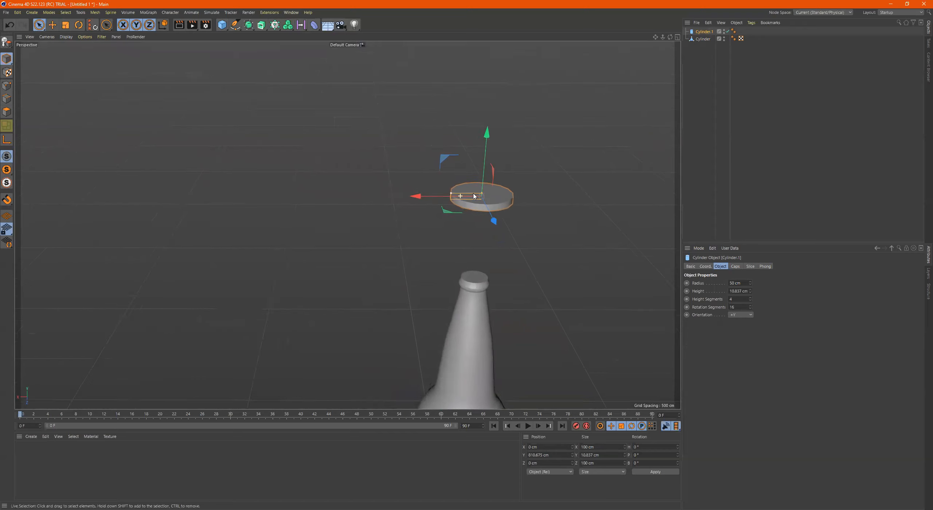
pyautogui.scroll(6, 474, 196)
pyautogui.moveTo(523, 179)
pyautogui.keyDown('alt'); pyautogui.mouseDown()
pyautogui.moveTo(532, 191)
pyautogui.moveTo(536, 168)
pyautogui.mouseUp(); pyautogui.keyUp('alt')
# Display mesh lines over the shading and set the new cylinder's rotation segments to 32
pyautogui.press('n')
pyautogui.press('b')
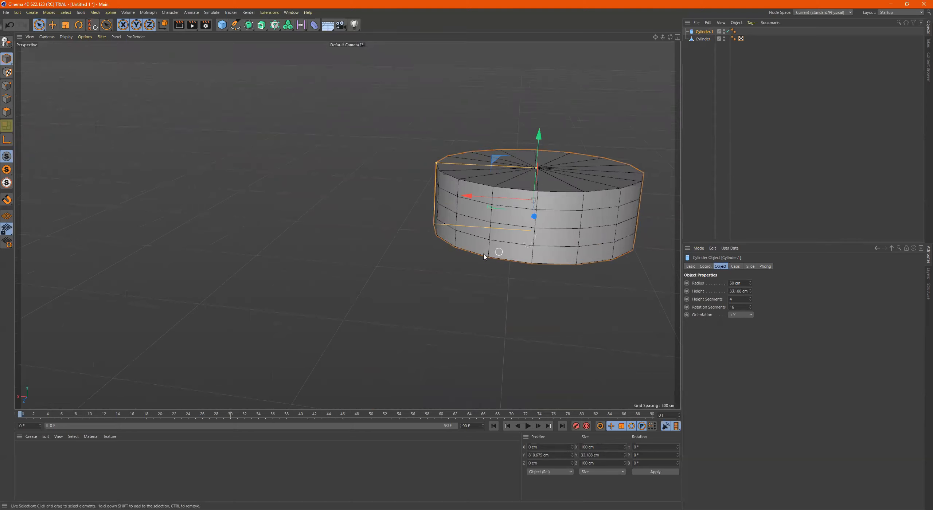
pyautogui.keyDown('alt'); pyautogui.moveTo(568, 251); pyautogui.dragTo(652, 261); pyautogui.keyUp('alt')
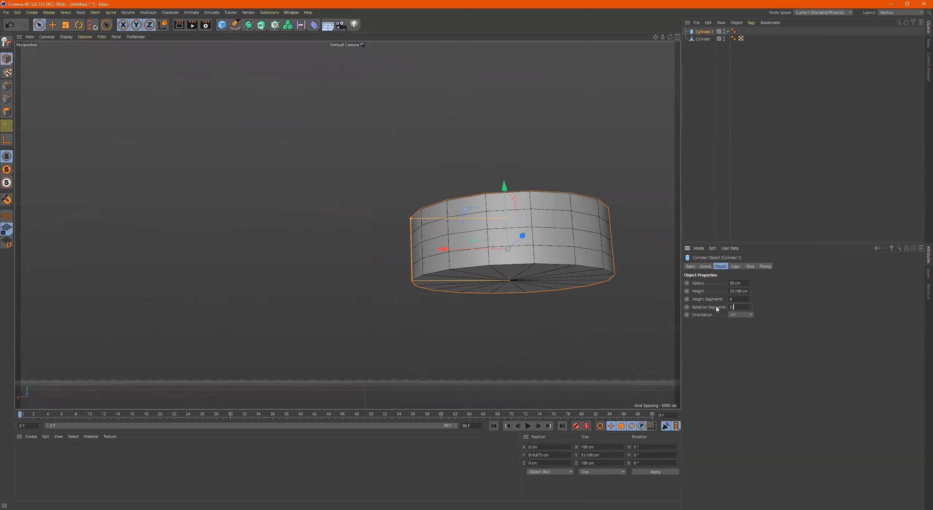
pyautogui.write('32')
pyautogui.press('Return')
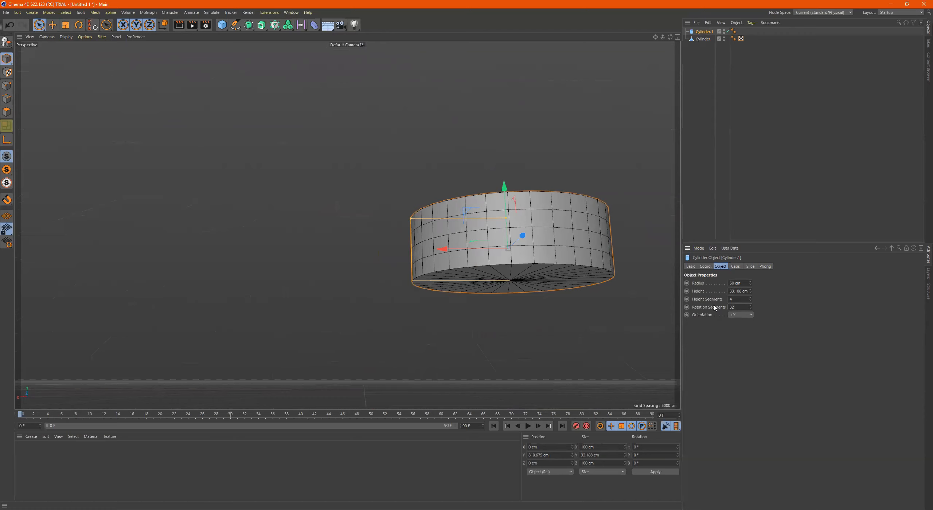
pyautogui.keyDown('alt'); pyautogui.moveTo(538, 286); pyautogui.dragTo(642, 287); pyautogui.keyUp('alt')
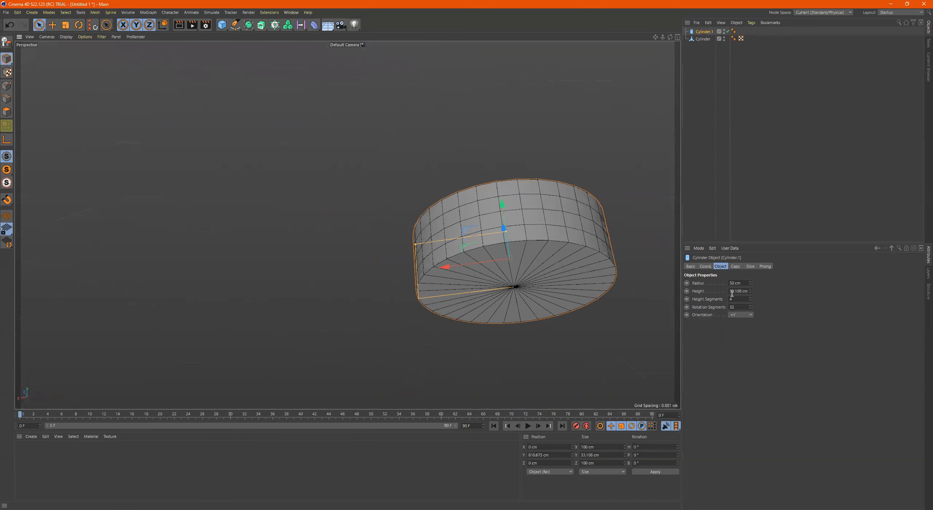
# Keep the new cylinder's caps enabled and fillet them with 3 segments and a radius of about 5.7 cm
pyautogui.click(736, 267)
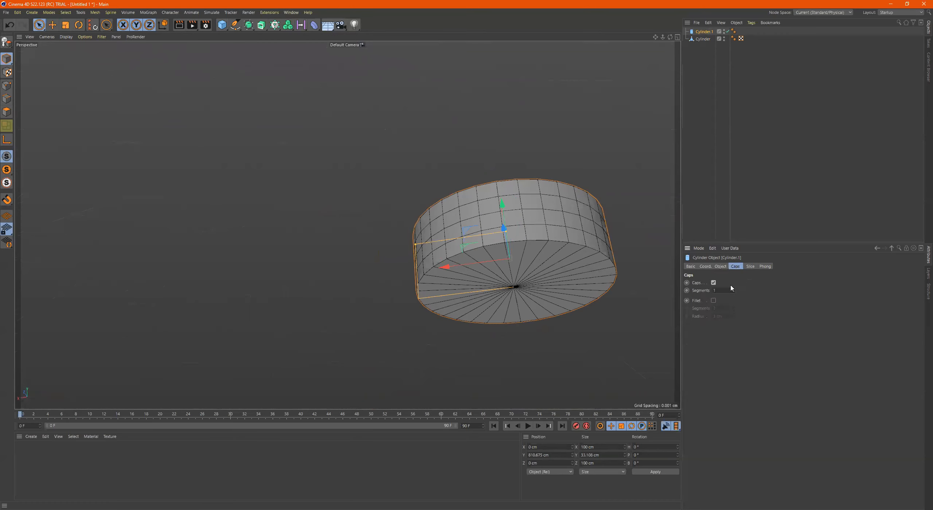
pyautogui.click(713, 284)
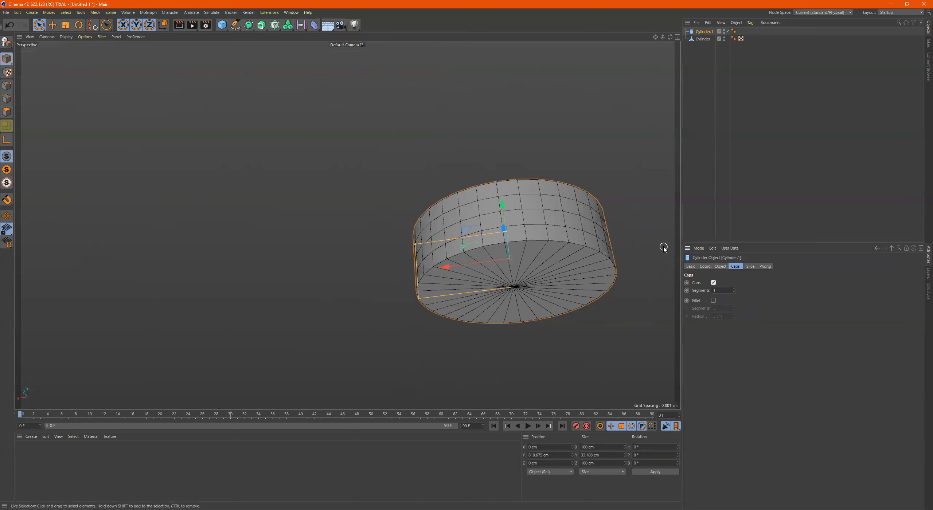
pyautogui.click(713, 301)
pyautogui.keyDown('alt'); pyautogui.moveTo(527, 283); pyautogui.dragTo(406, 214); pyautogui.keyUp('alt')
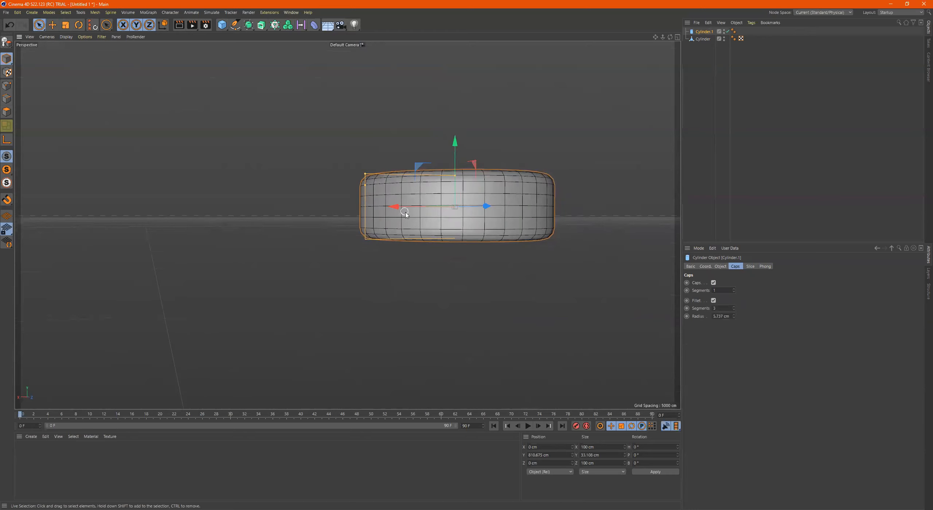
# Convert the bottle-cap cylinder to an editable polygon object
pyautogui.keyDown('alt'); pyautogui.moveTo(528, 302); pyautogui.dragTo(474, 236); pyautogui.keyUp('alt')
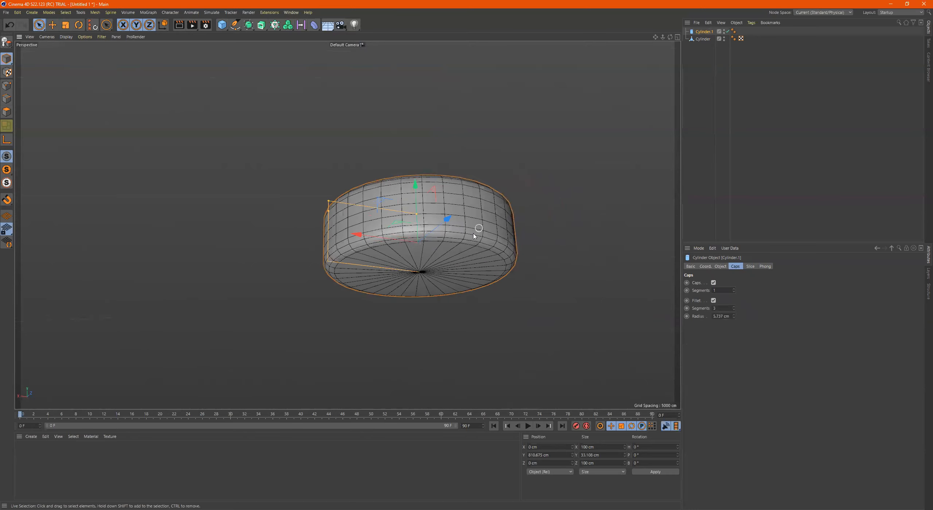
pyautogui.scroll(5, 472, 256)
pyautogui.scroll(-3, 477, 263)
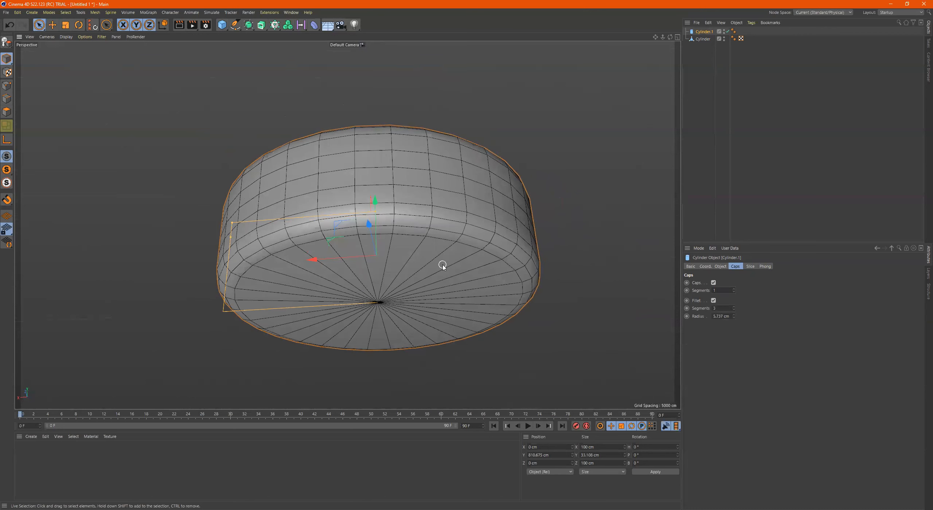
pyautogui.click(11, 44)
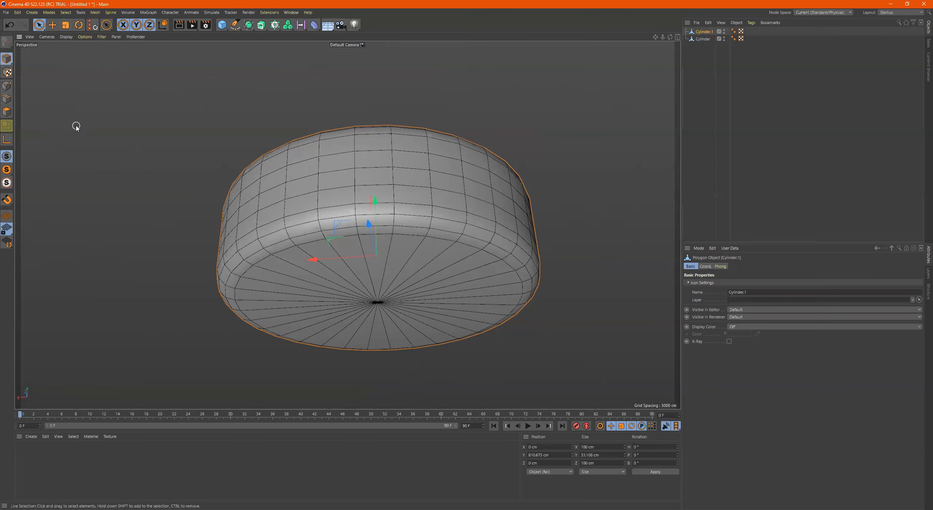
# Select all the triangular polygons on the underside of the bottle-cap cylinder with Live Selection
pyautogui.press('9')
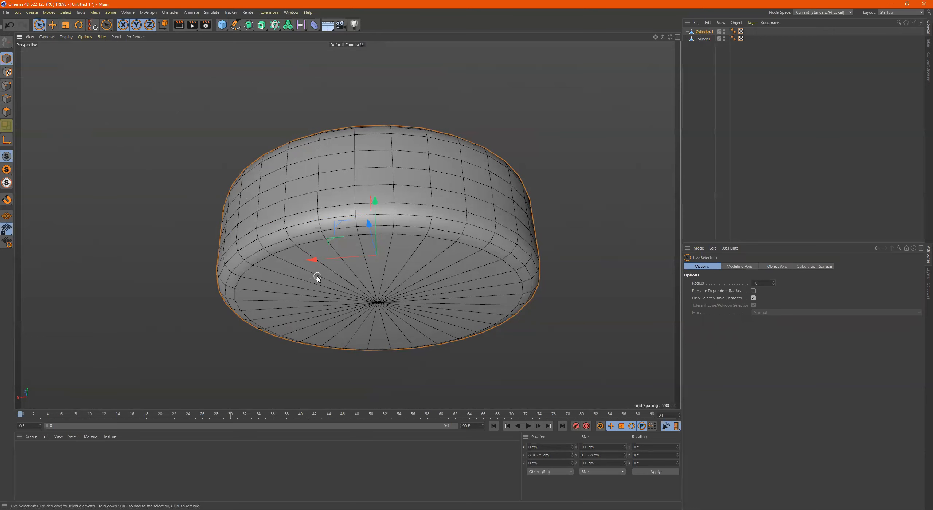
pyautogui.click(7, 112)
pyautogui.click(358, 258)
pyautogui.moveTo(358, 259)
pyautogui.mouseDown()
pyautogui.moveTo(430, 262)
pyautogui.moveTo(357, 296)
pyautogui.mouseUp()
pyautogui.keyDown('shift'); pyautogui.click(394, 298); pyautogui.keyUp('shift')
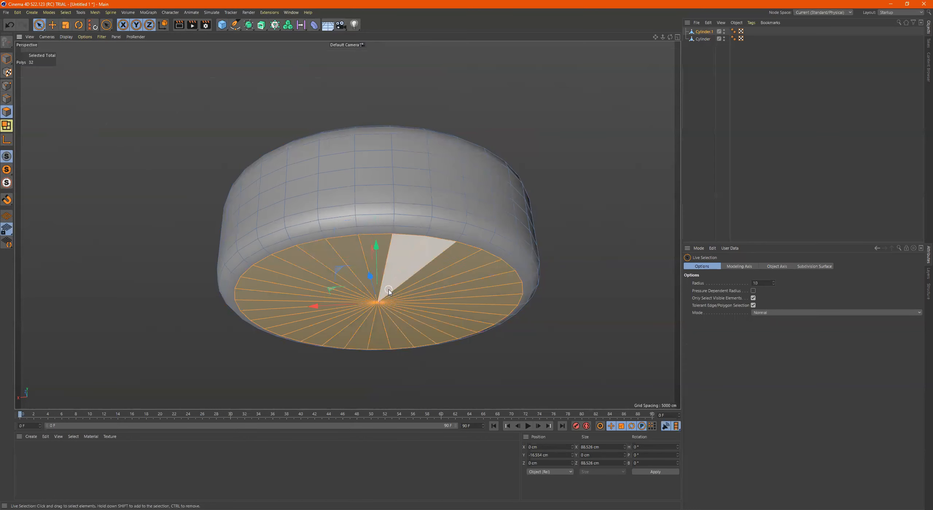
# Grow the underside polygon selection twice so it also covers two rings of the lower fillet
pyautogui.rightClick(476, 291)
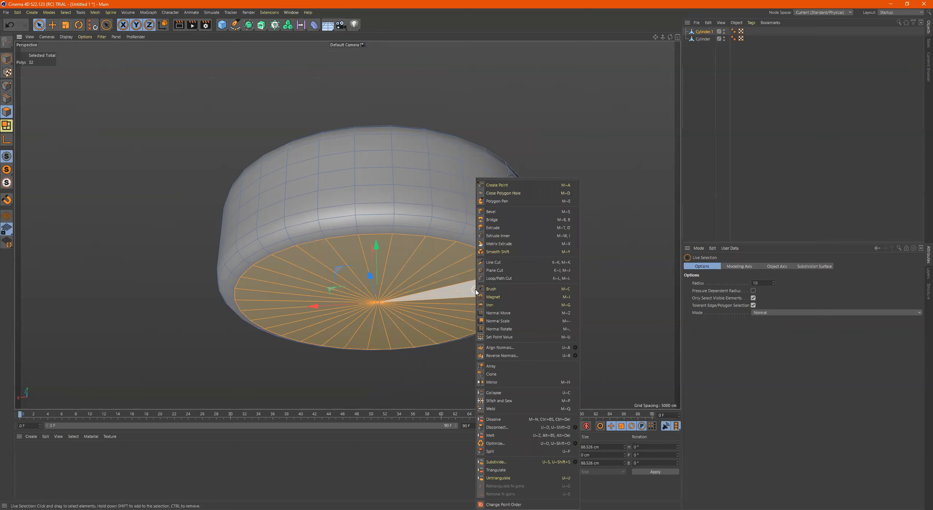
pyautogui.click(66, 13)
pyautogui.click(65, 13)
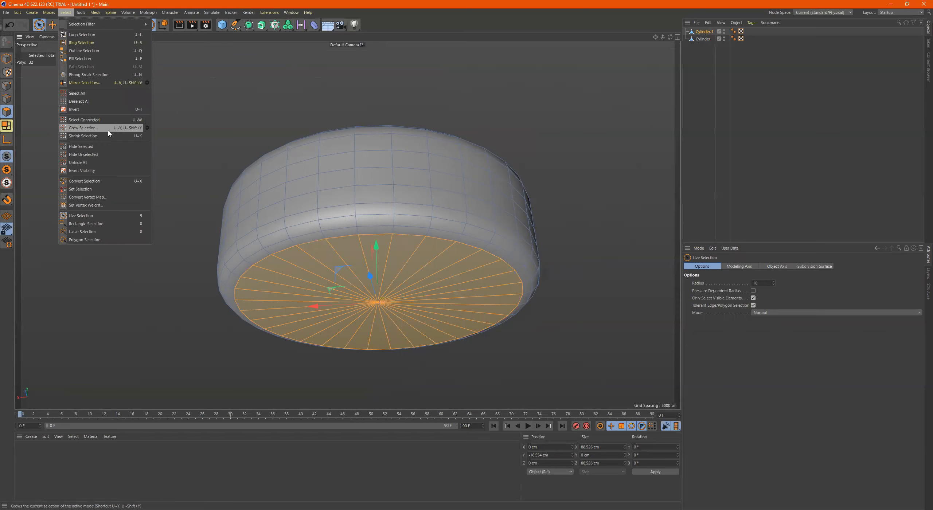
pyautogui.click(510, 98)
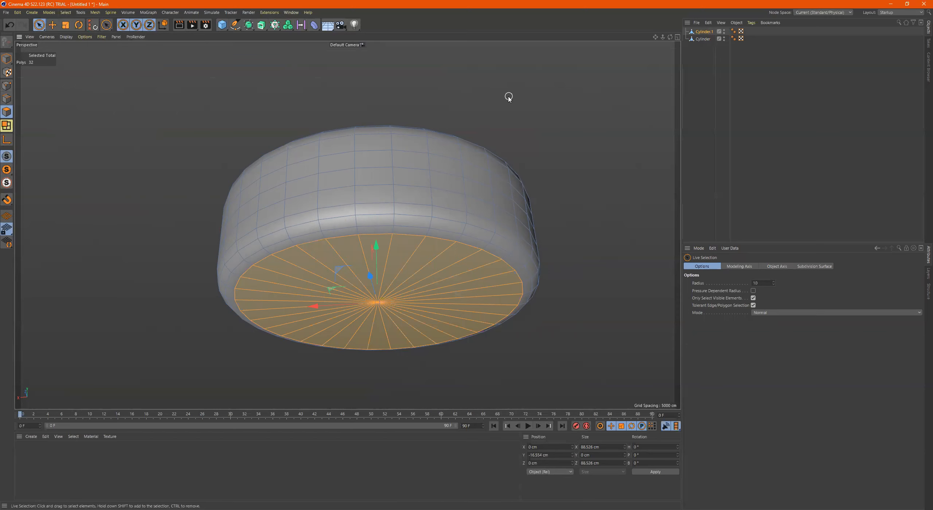
pyautogui.press('u')
pyautogui.press('g')
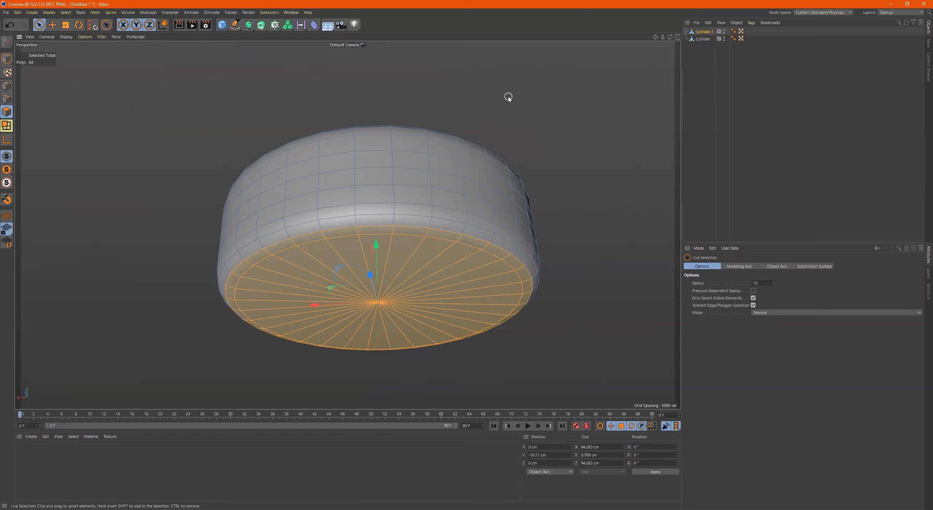
pyautogui.moveTo(439, 236)
pyautogui.keyDown('alt'); pyautogui.mouseDown()
pyautogui.moveTo(428, 200)
pyautogui.moveTo(428, 224)
pyautogui.mouseUp(); pyautogui.keyUp('alt')
pyautogui.keyDown('alt'); pyautogui.moveTo(506, 262); pyautogui.dragTo(478, 177, button='middle'); pyautogui.keyUp('alt')
pyautogui.keyDown('alt'); pyautogui.moveTo(511, 209); pyautogui.dragTo(509, 208); pyautogui.keyUp('alt')
pyautogui.keyDown('alt'); pyautogui.moveTo(529, 204); pyautogui.dragTo(517, 205, button='right'); pyautogui.keyUp('alt')
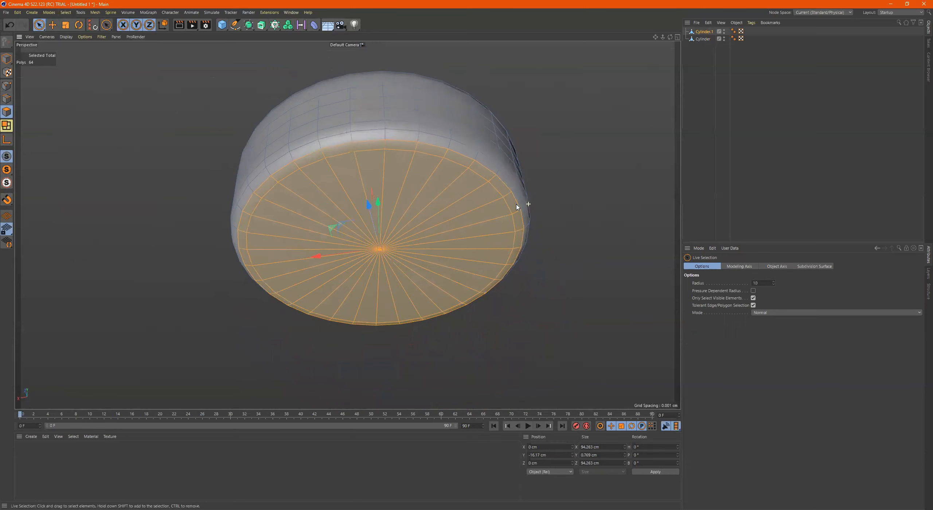
pyautogui.keyDown('alt'); pyautogui.moveTo(579, 203); pyautogui.dragTo(578, 211); pyautogui.keyUp('alt')
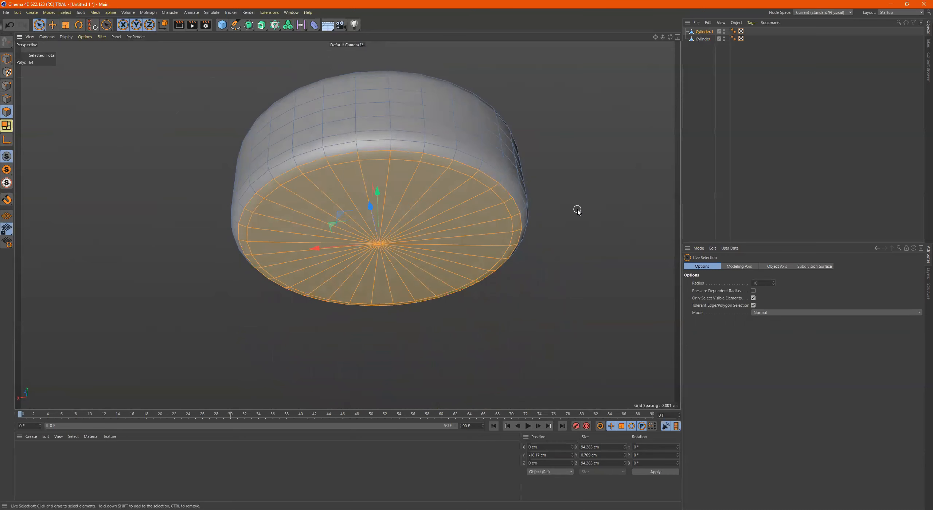
pyautogui.press('u')
pyautogui.press('g')
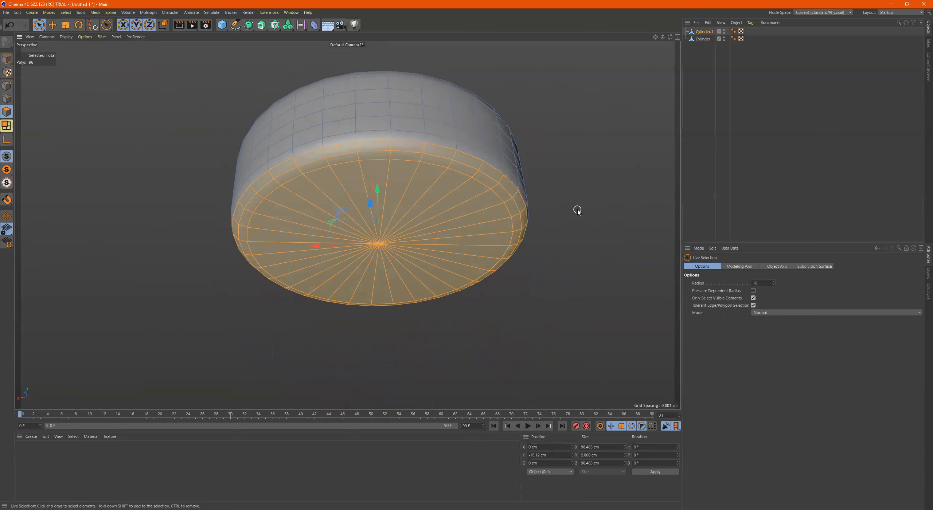
# Delete the selected underside and lower fillet polygons to leave the bottle cap open below
pyautogui.keyDown('alt'); pyautogui.moveTo(389, 130); pyautogui.dragTo(389, 150); pyautogui.keyUp('alt')
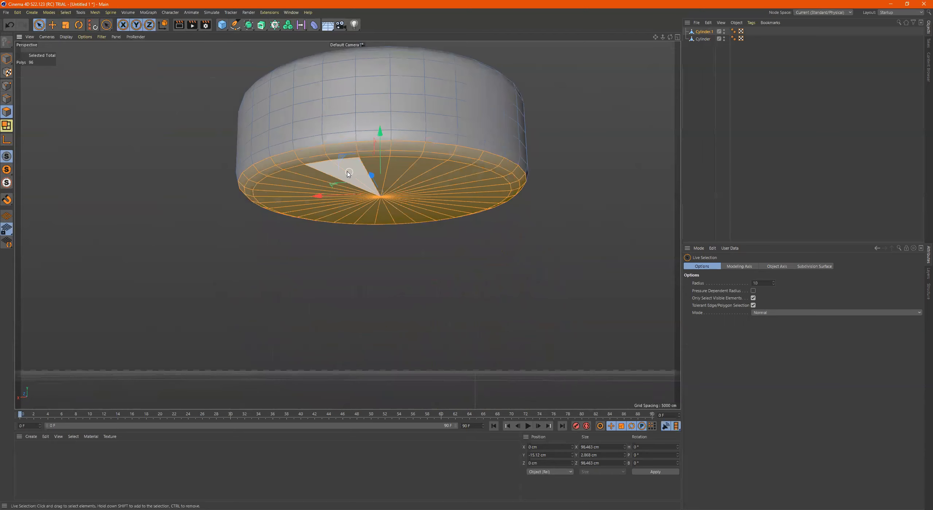
pyautogui.press('Delete')
pyautogui.keyDown('alt'); pyautogui.moveTo(339, 175); pyautogui.dragTo(312, 181); pyautogui.keyUp('alt')
pyautogui.scroll(2, 312, 181)
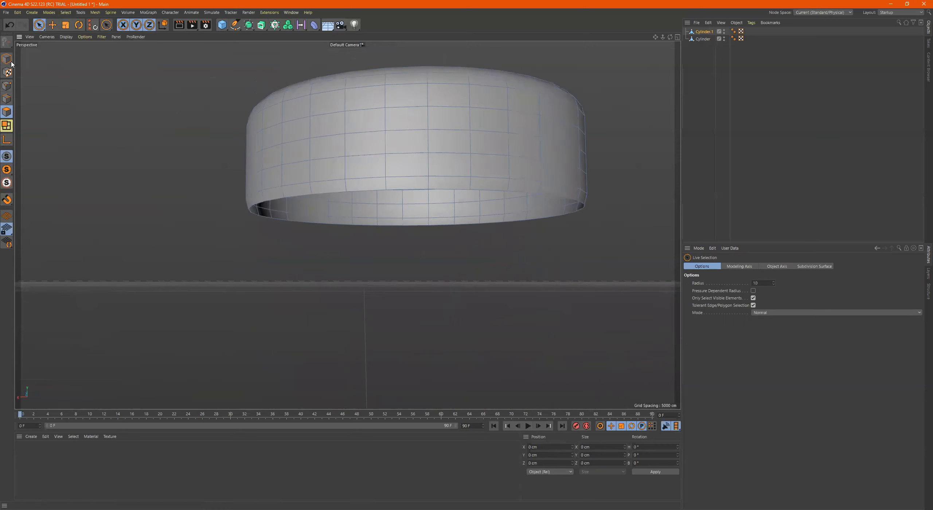
# Select every second point all the way around the open lower rim of the bottle cap
pyautogui.click(6, 88)
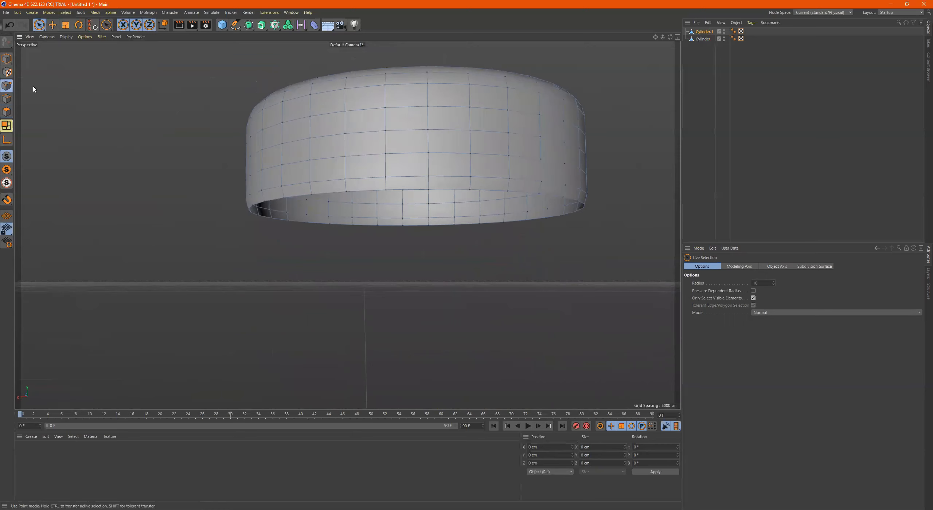
pyautogui.click(313, 193)
pyautogui.keyDown('alt'); pyautogui.moveTo(312, 194); pyautogui.dragTo(380, 177); pyautogui.keyUp('alt')
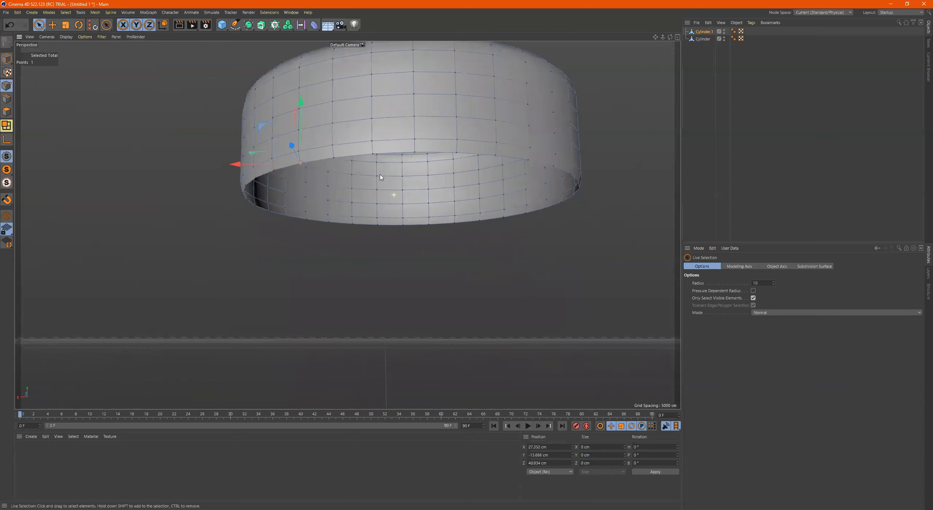
pyautogui.keyDown('alt'); pyautogui.moveTo(391, 143); pyautogui.dragTo(387, 143); pyautogui.keyUp('alt')
pyautogui.keyDown('shift'); pyautogui.click(373, 155); pyautogui.keyUp('shift')
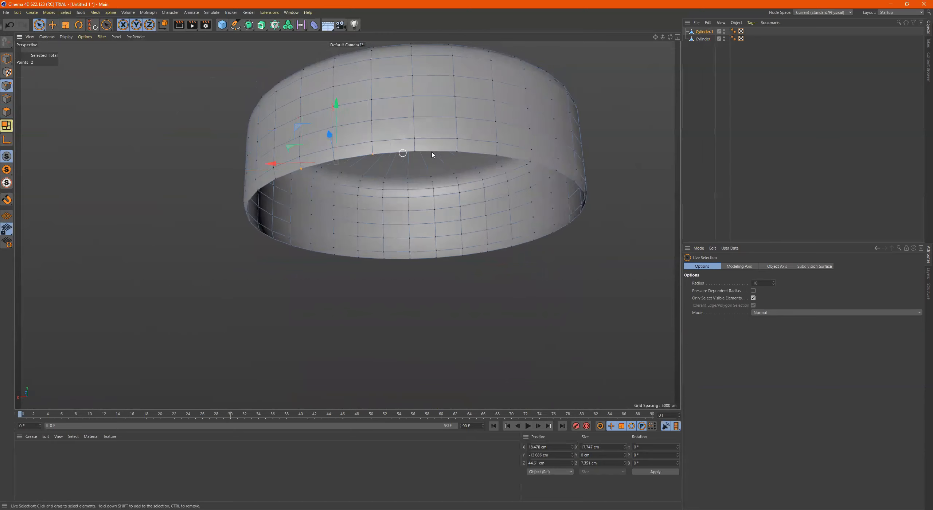
pyautogui.keyDown('shift'); pyautogui.click(530, 162); pyautogui.keyUp('shift')
pyautogui.keyDown('alt'); pyautogui.moveTo(608, 180); pyautogui.dragTo(484, 150); pyautogui.keyUp('alt')
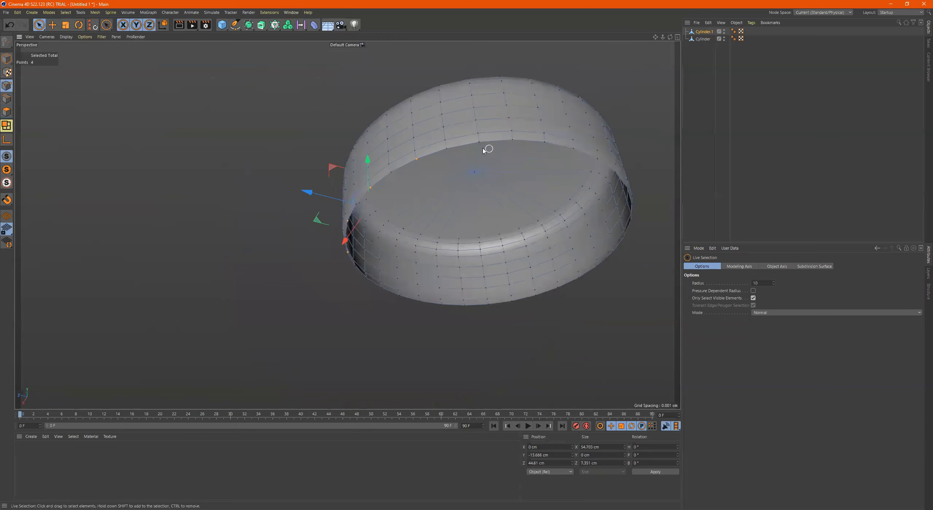
pyautogui.keyDown('shift'); pyautogui.click(478, 142); pyautogui.keyUp('shift')
pyautogui.keyDown('shift'); pyautogui.click(542, 145); pyautogui.keyUp('shift')
pyautogui.keyDown('alt'); pyautogui.moveTo(598, 159); pyautogui.dragTo(420, 162); pyautogui.keyUp('alt')
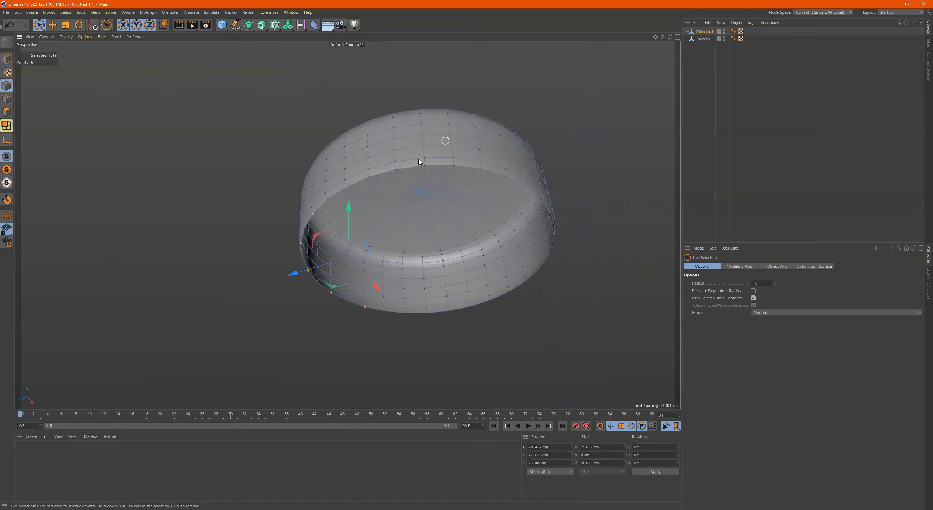
pyautogui.keyDown('shift'); pyautogui.click(397, 170); pyautogui.keyUp('shift')
pyautogui.keyDown('shift'); pyautogui.click(452, 166); pyautogui.keyUp('shift')
pyautogui.keyDown('alt'); pyautogui.moveTo(553, 182); pyautogui.dragTo(456, 102); pyautogui.keyUp('alt')
pyautogui.keyDown('shift'); pyautogui.click(449, 95); pyautogui.keyUp('shift')
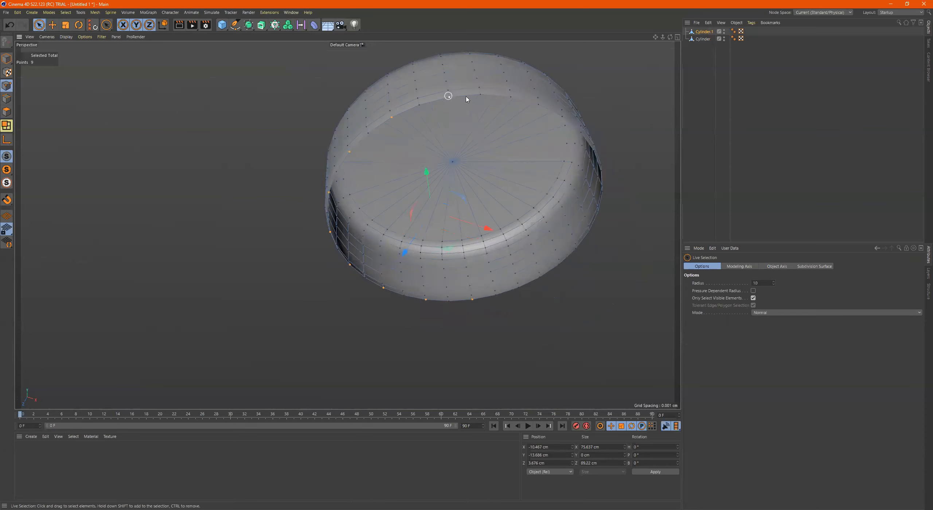
pyautogui.keyDown('shift'); pyautogui.click(509, 99); pyautogui.keyUp('shift')
pyautogui.keyDown('alt'); pyautogui.moveTo(573, 158); pyautogui.dragTo(484, 198); pyautogui.keyUp('alt')
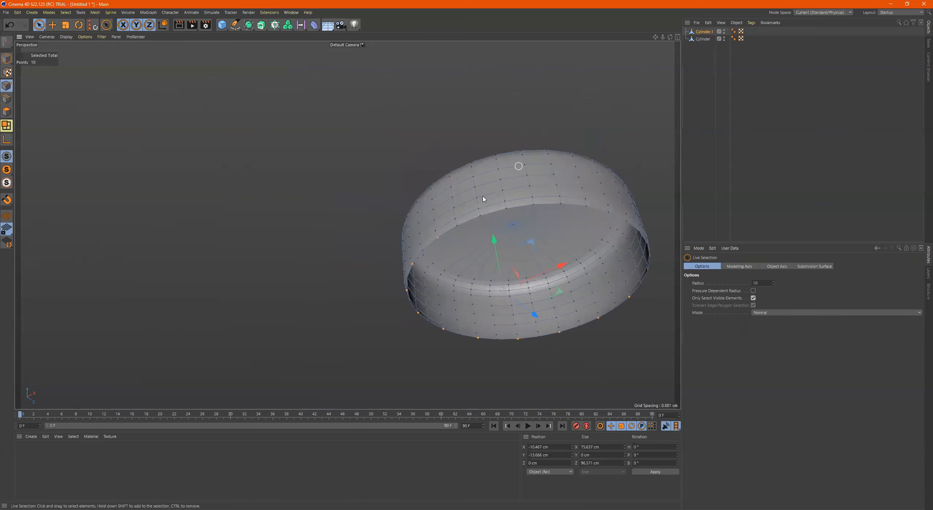
pyautogui.keyDown('shift'); pyautogui.click(533, 204); pyautogui.keyUp('shift')
pyautogui.keyDown('alt'); pyautogui.moveTo(570, 212); pyautogui.dragTo(539, 219); pyautogui.keyUp('alt')
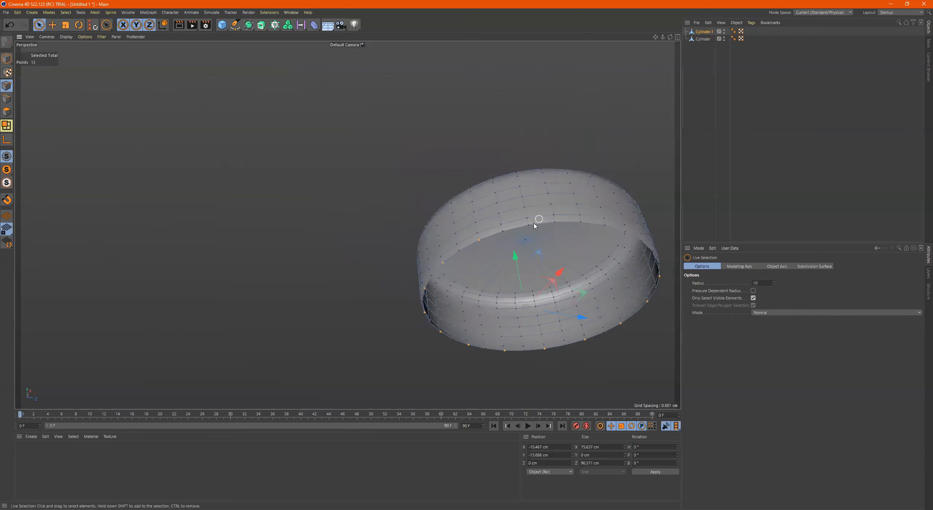
pyautogui.keyDown('alt'); pyautogui.moveTo(593, 237); pyautogui.dragTo(555, 232); pyautogui.keyUp('alt')
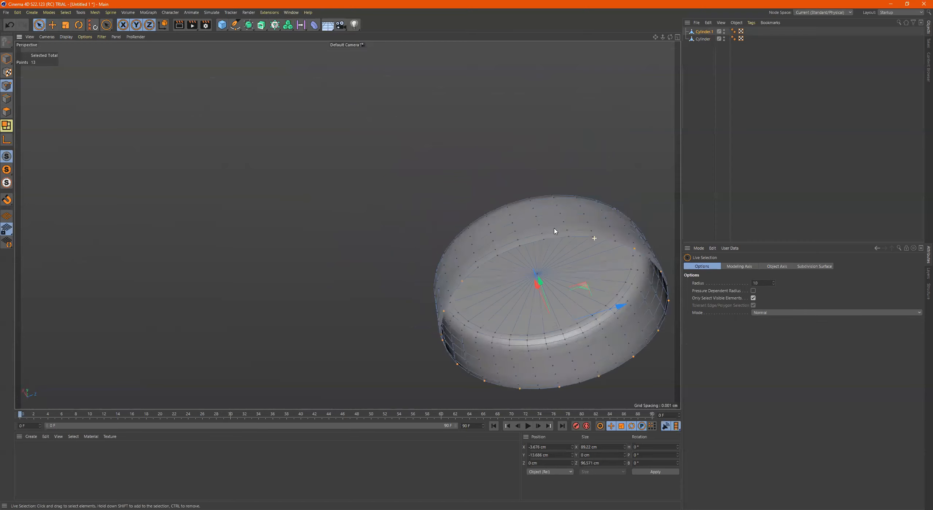
pyautogui.keyDown('shift'); pyautogui.click(496, 255); pyautogui.keyUp('shift')
pyautogui.keyDown('alt'); pyautogui.moveTo(603, 254); pyautogui.dragTo(584, 269); pyautogui.keyUp('alt')
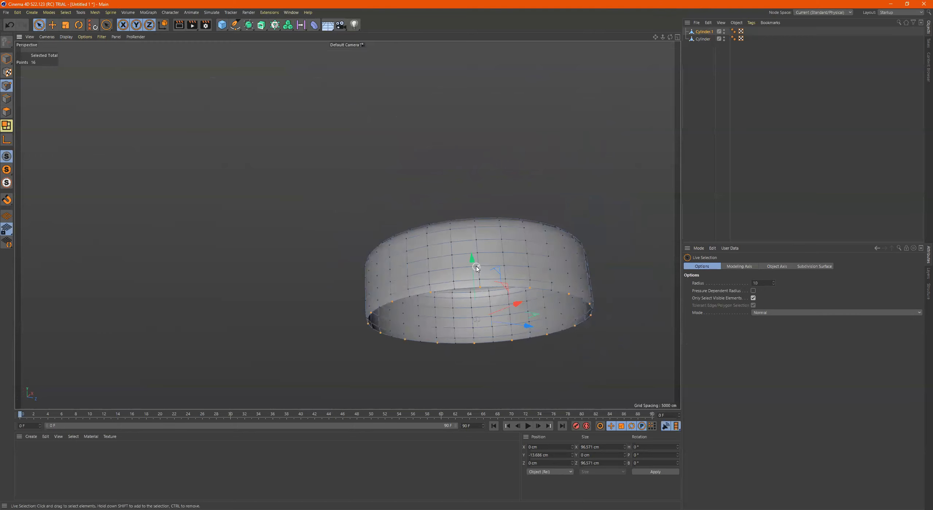
# Lower the selected rim points along the Y axis to about -21.5 cm, forming a zigzag edge
pyautogui.moveTo(474, 266); pyautogui.dragTo(504, 295)
pyautogui.keyDown('alt'); pyautogui.moveTo(504, 298); pyautogui.dragTo(492, 273, button='middle'); pyautogui.keyUp('alt')
pyautogui.moveTo(449, 220)
pyautogui.mouseDown()
pyautogui.moveTo(449, 230)
pyautogui.moveTo(449, 211)
pyautogui.mouseUp()
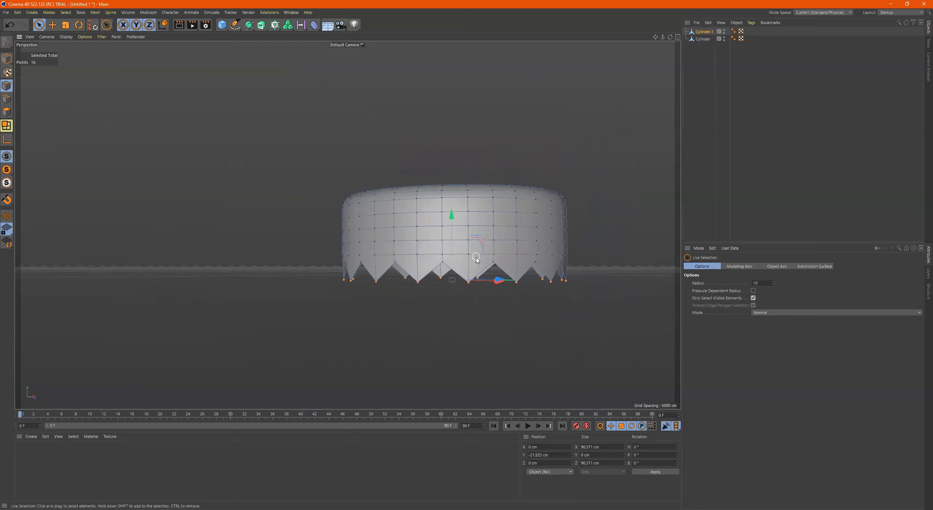
# Scale the selected zigzag tips inward uniformly to about 91.5 cm across X and Z
pyautogui.press('r')
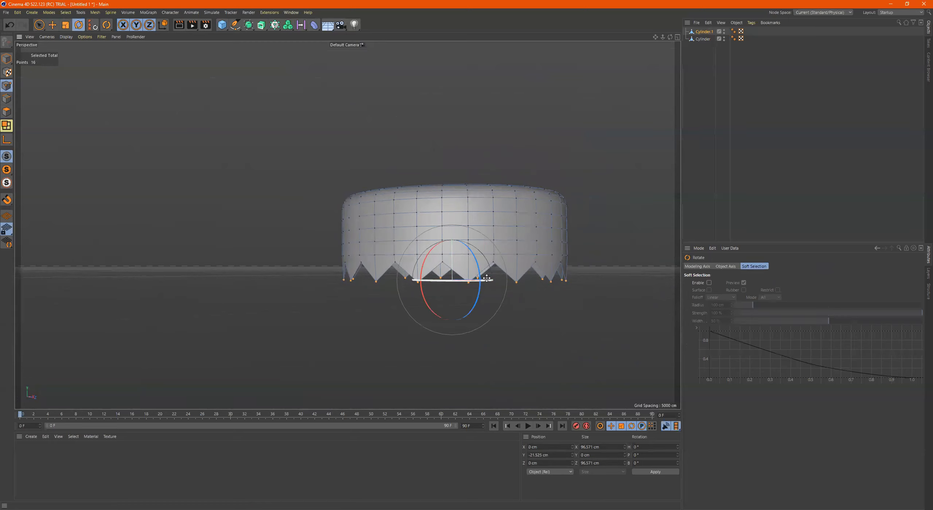
pyautogui.press('t')
pyautogui.moveTo(535, 310); pyautogui.dragTo(523, 312)
pyautogui.keyDown('alt'); pyautogui.moveTo(491, 286); pyautogui.dragTo(517, 286, button='right'); pyautogui.keyUp('alt')
pyautogui.keyDown('alt'); pyautogui.moveTo(517, 285); pyautogui.dragTo(484, 274); pyautogui.keyUp('alt')
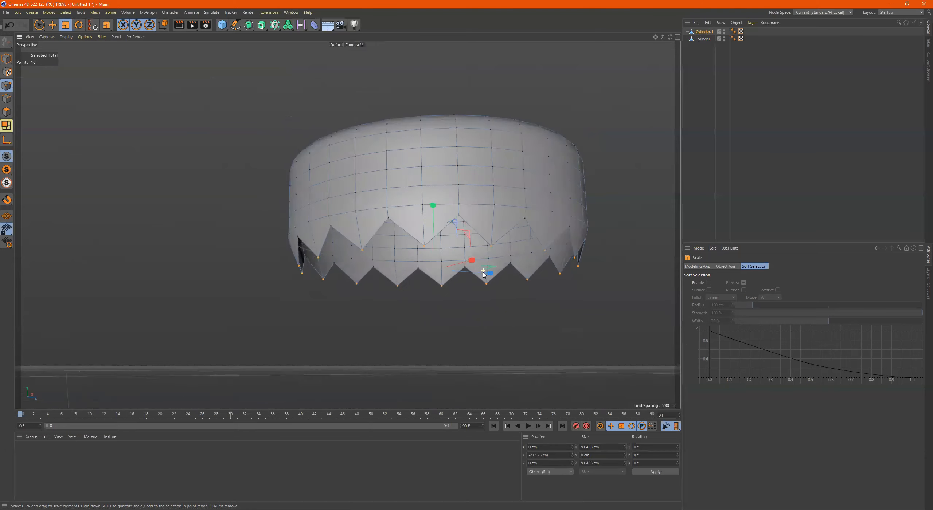
pyautogui.keyDown('alt'); pyautogui.moveTo(409, 251); pyautogui.dragTo(382, 235); pyautogui.keyUp('alt')
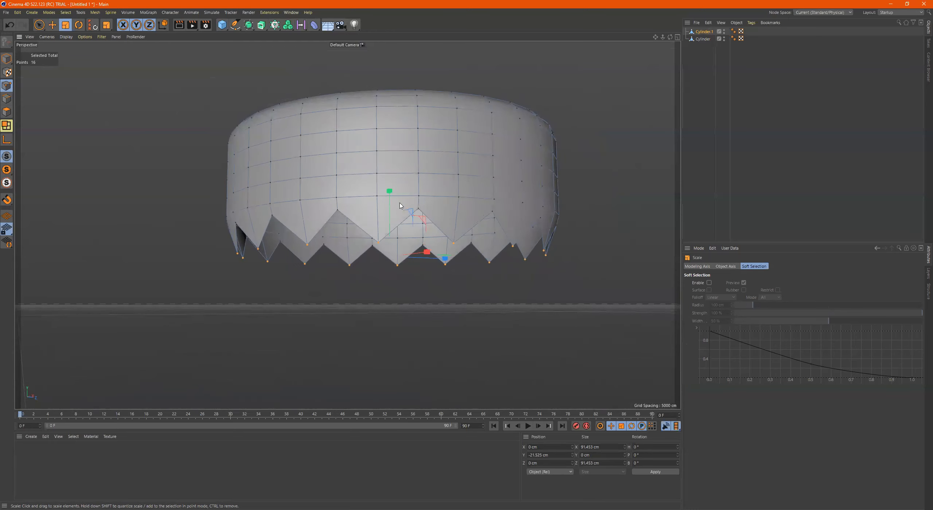
# Move the zigzag tips slightly farther down the Y axis, to about -22.3 cm
pyautogui.press('w')
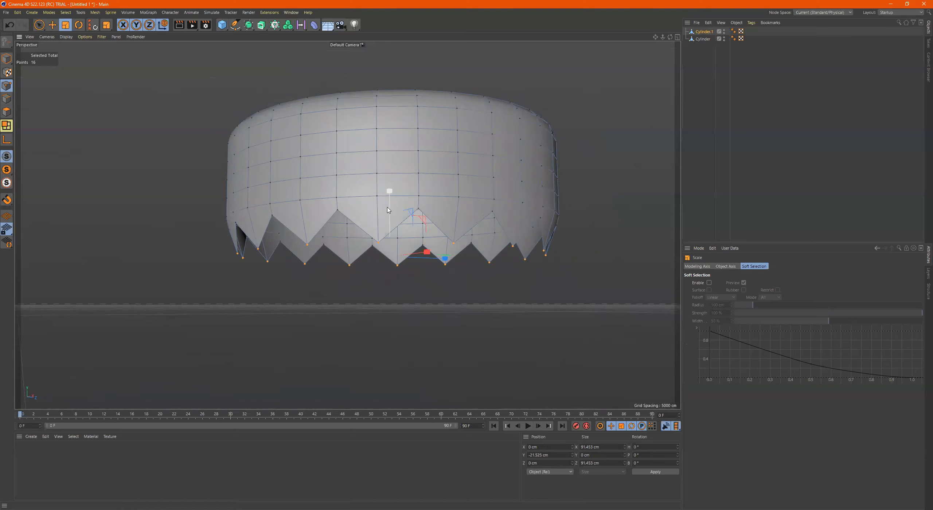
pyautogui.press('e')
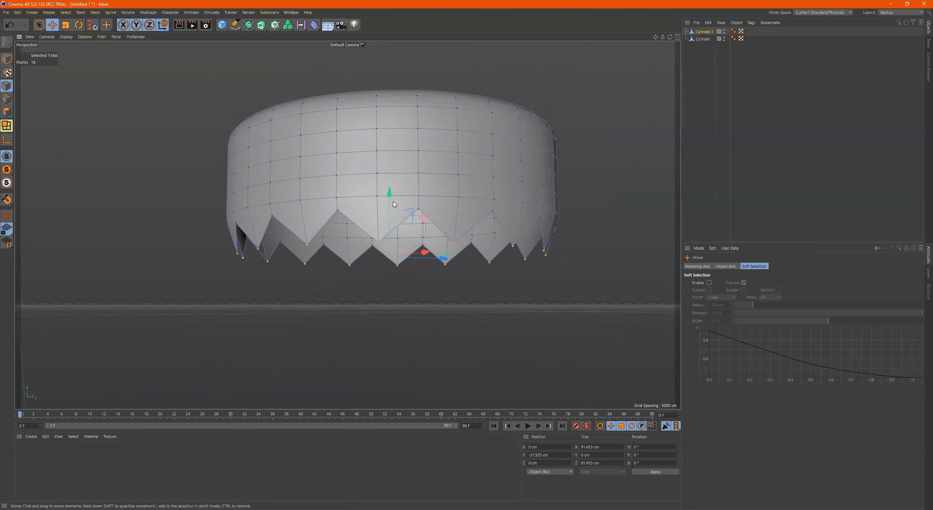
pyautogui.moveTo(391, 205); pyautogui.dragTo(366, 228)
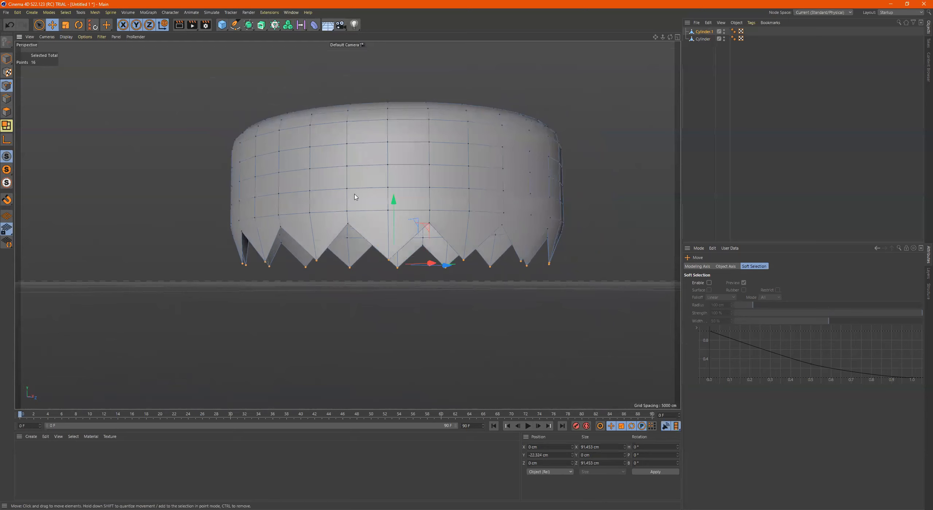
pyautogui.press('u')
pyautogui.press('u')
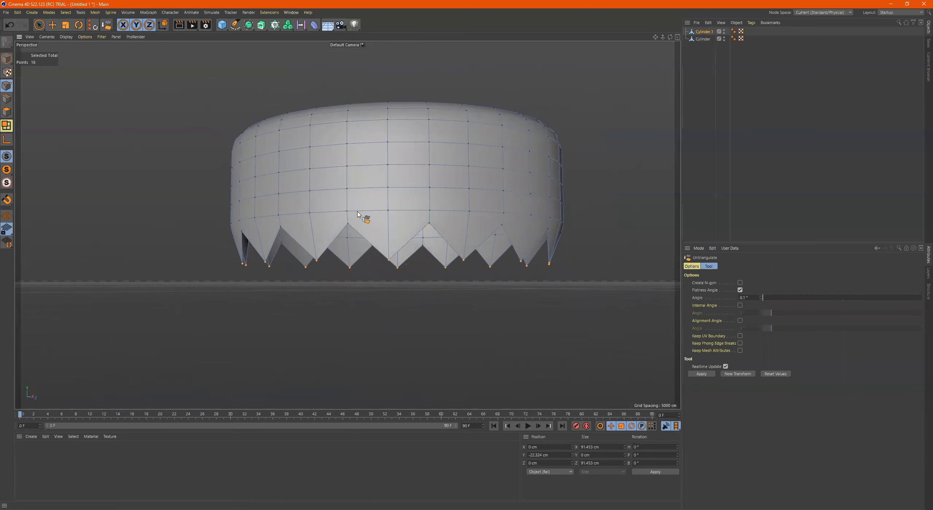
pyautogui.rightClick(358, 213)
pyautogui.press('Escape')
pyautogui.press('9')
# Add one loop cut around the zigzag band at the cap's lower edge, at an offset of about 45%
pyautogui.rightClick(361, 211)
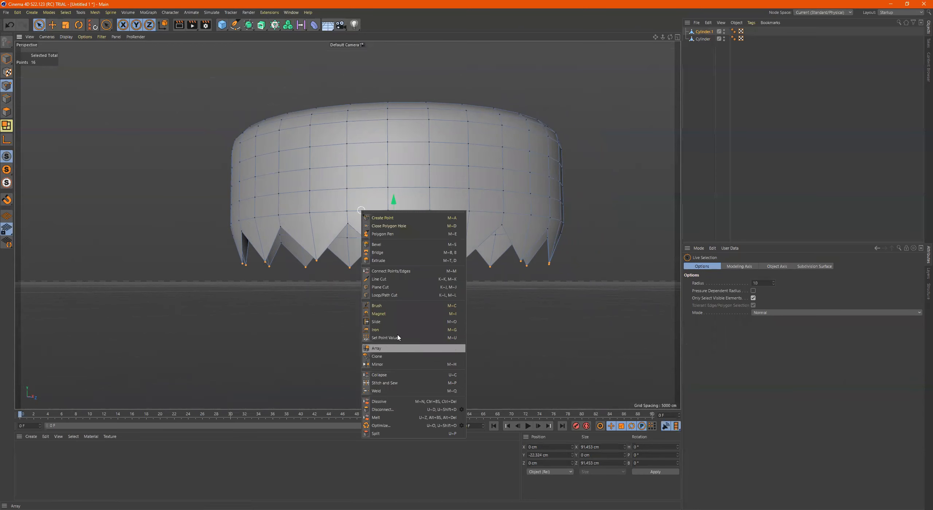
pyautogui.click(397, 295)
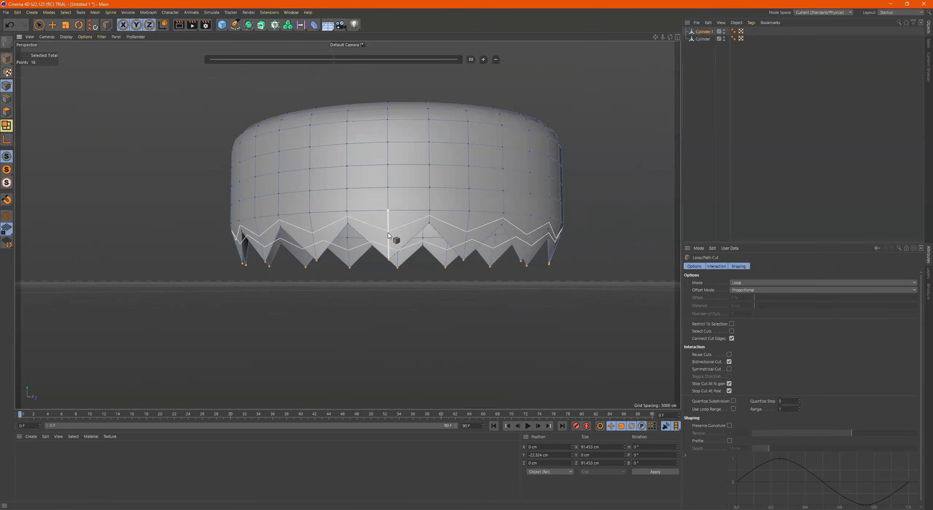
pyautogui.click(388, 235)
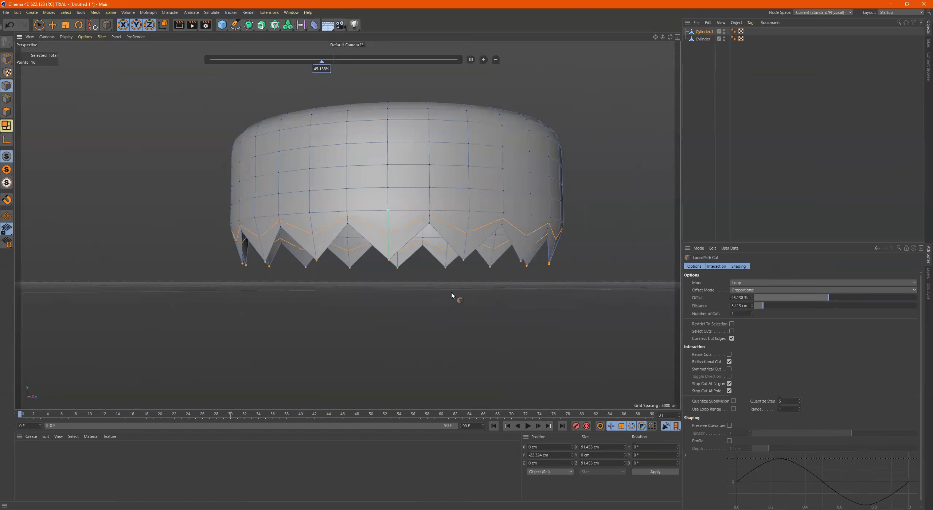
# Select the edge loop above the zigzag tips on the cap and scale it slightly outward to about 101 cm across X and Z
pyautogui.press('9')
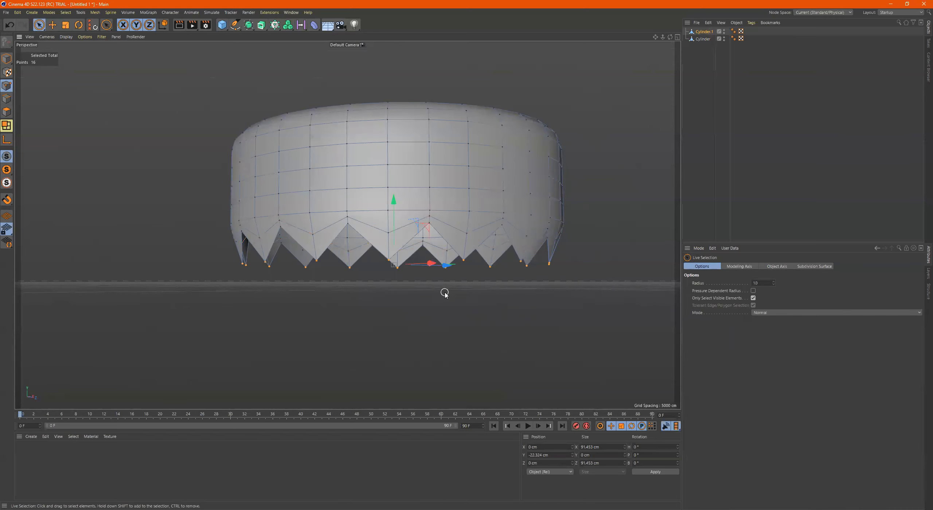
pyautogui.press('u')
pyautogui.press('l')
pyautogui.click(375, 230)
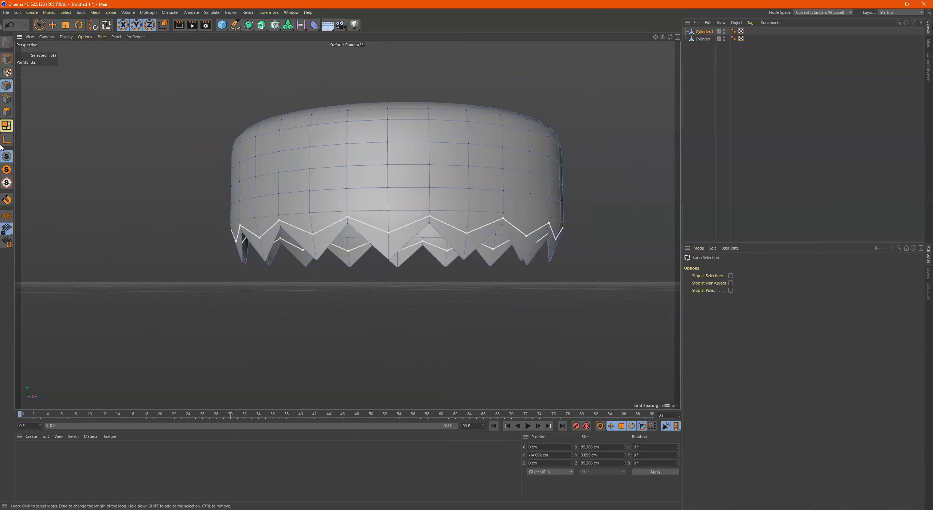
pyautogui.click(7, 99)
pyautogui.click(365, 225)
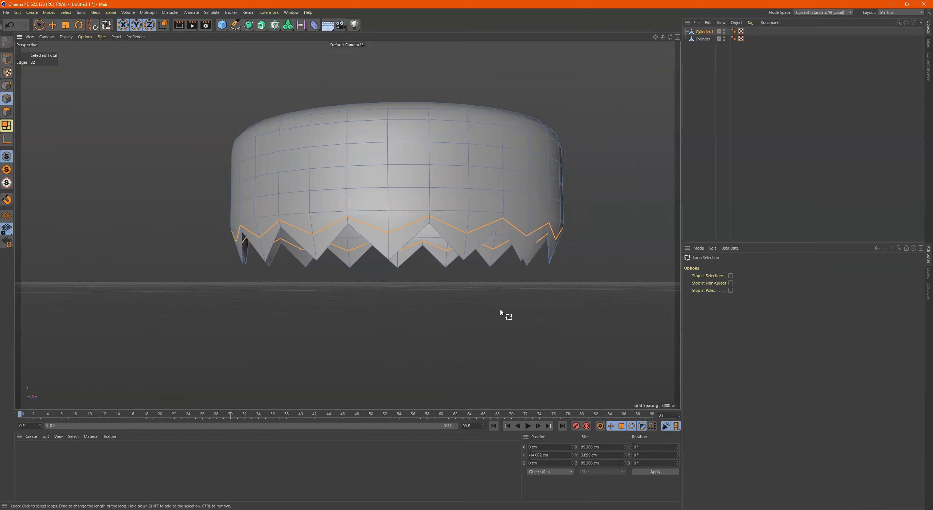
pyautogui.press('t')
pyautogui.moveTo(464, 298); pyautogui.dragTo(470, 298)
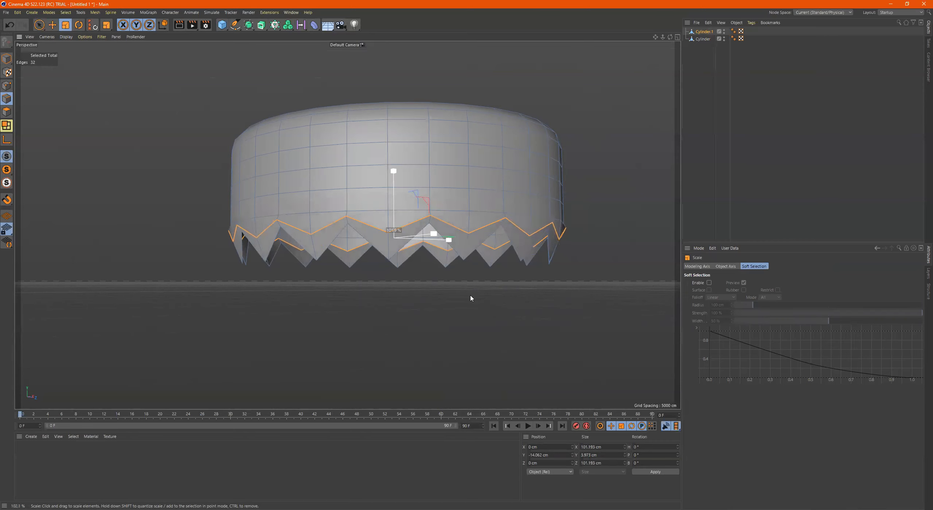
# Switch the cap mesh to polygon editing with no polygons selected
pyautogui.keyDown('alt'); pyautogui.moveTo(361, 222); pyautogui.dragTo(405, 185); pyautogui.keyUp('alt')
pyautogui.click(405, 186)
pyautogui.keyDown('ctrl'); pyautogui.click(408, 185); pyautogui.keyUp('ctrl')
pyautogui.click(6, 59)
pyautogui.click(385, 171)
pyautogui.keyDown('alt'); pyautogui.moveTo(450, 187); pyautogui.dragTo(423, 181); pyautogui.keyUp('alt')
pyautogui.click(7, 112)
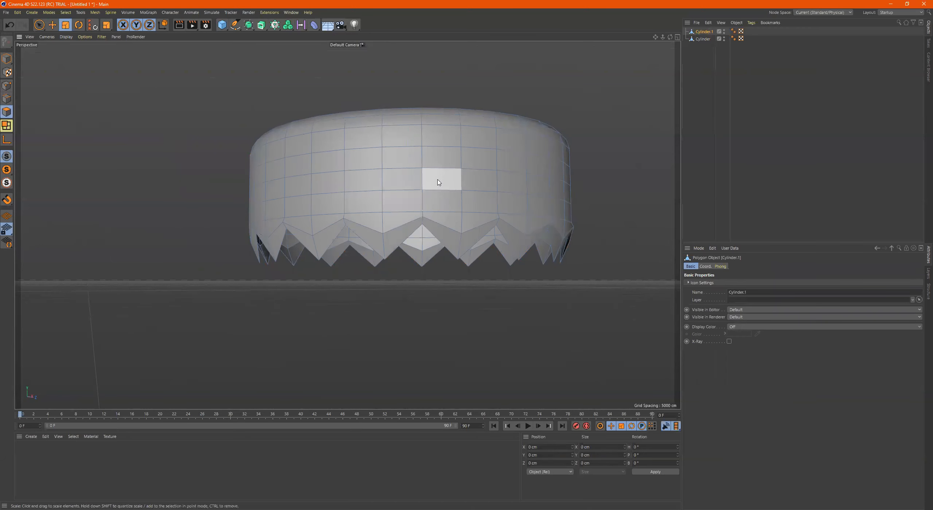
pyautogui.click(396, 163)
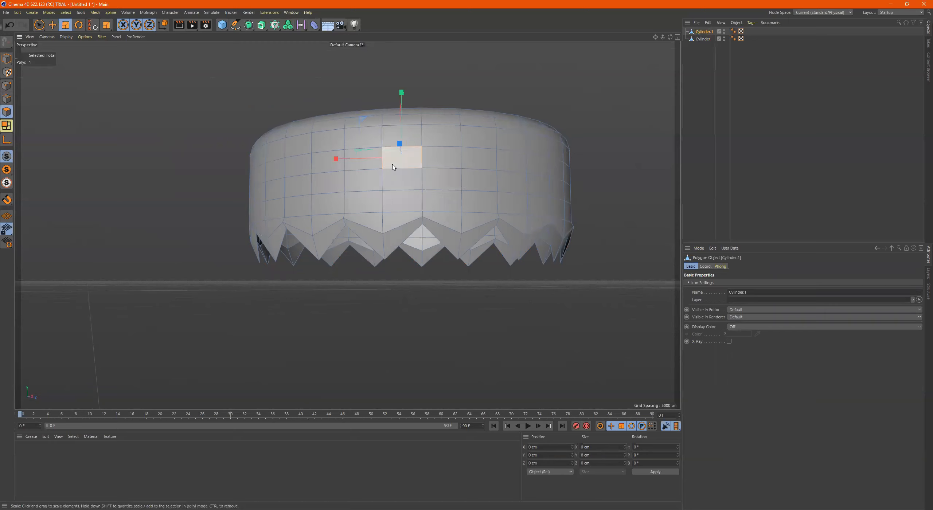
pyautogui.rightClick(393, 167)
pyautogui.click(359, 200)
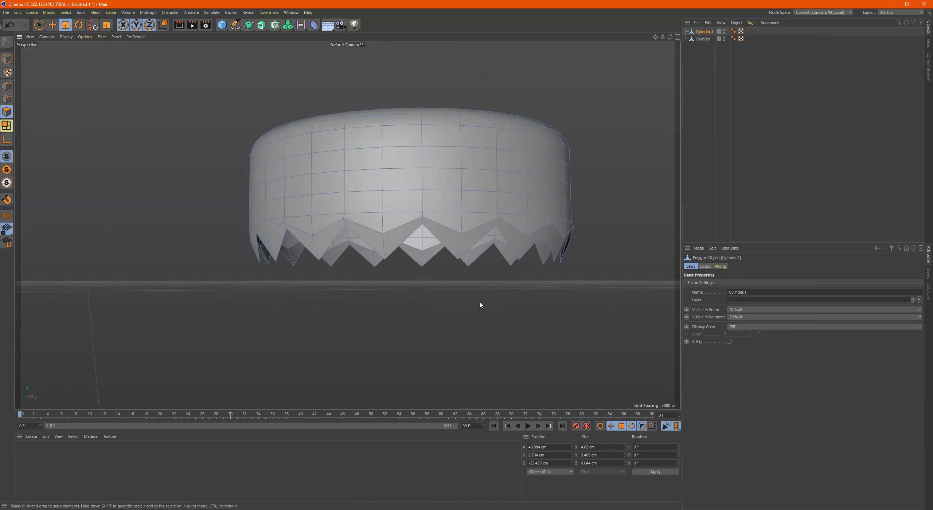
pyautogui.click(510, 220)
pyautogui.rightClick(510, 220)
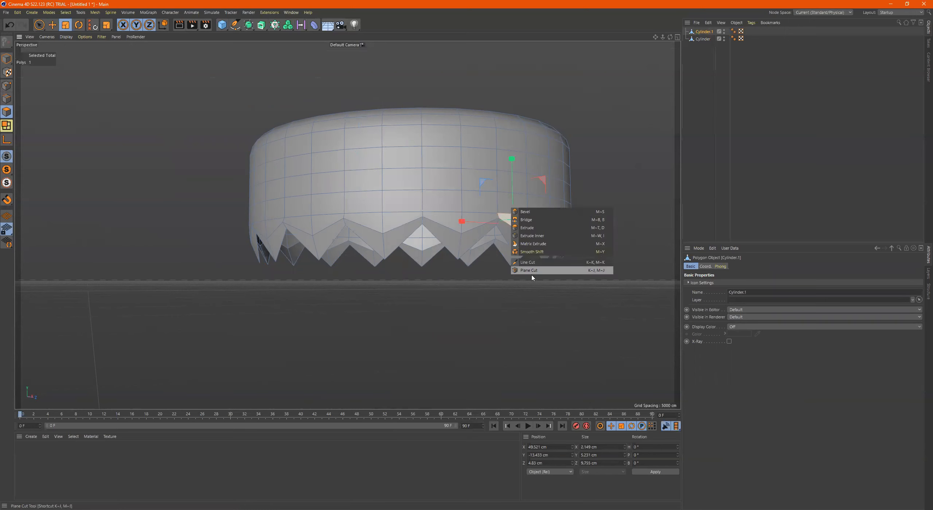
pyautogui.click(531, 272)
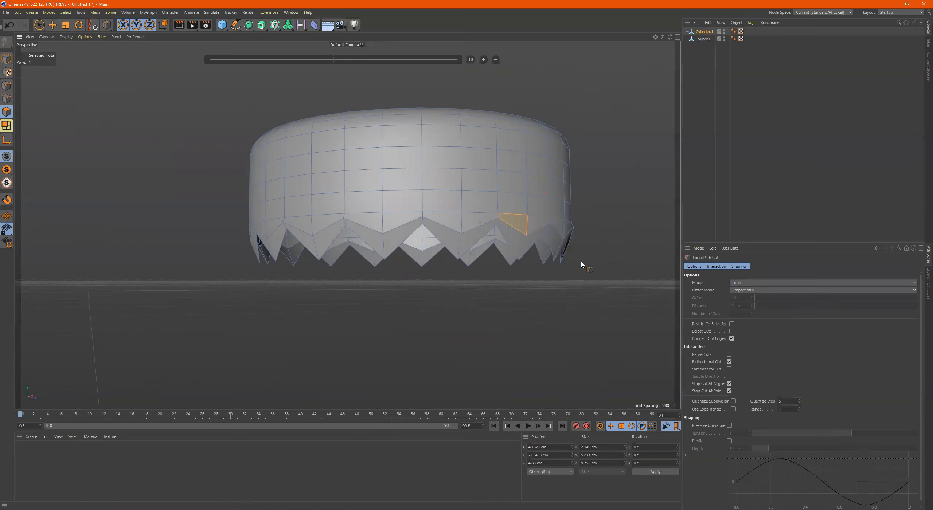
pyautogui.keyDown('alt'); pyautogui.moveTo(582, 265); pyautogui.dragTo(578, 271); pyautogui.keyUp('alt')
pyautogui.hotkey('ctrl', 'z')
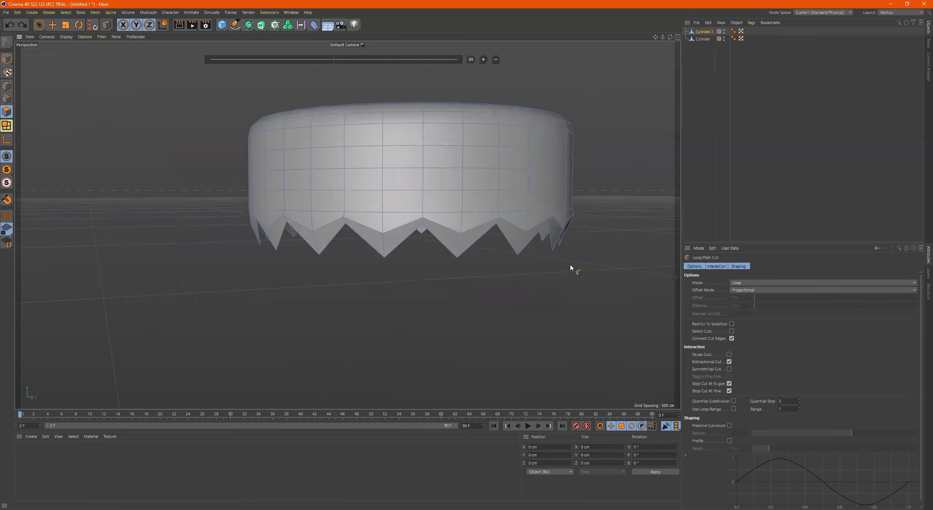
pyautogui.press('space')
pyautogui.click(423, 135)
pyautogui.rightClick(420, 133)
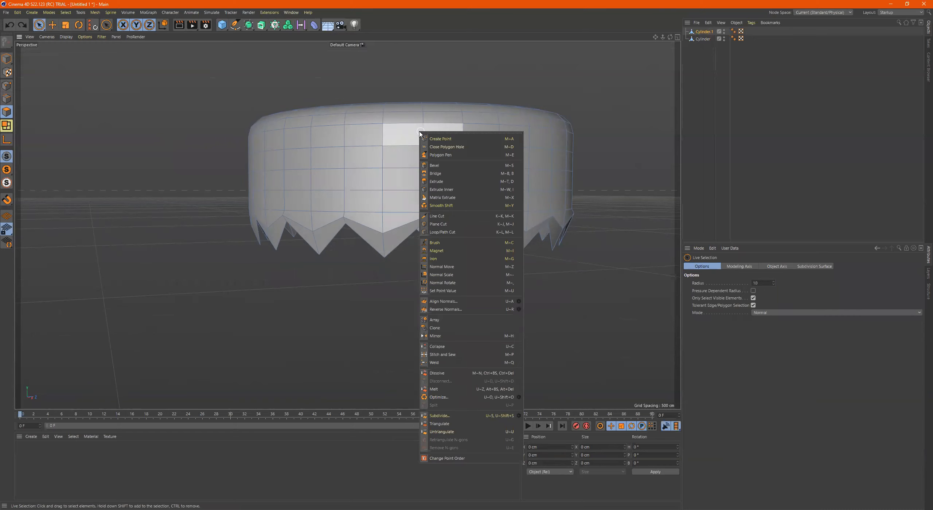
pyautogui.click(462, 87)
pyautogui.click(431, 199)
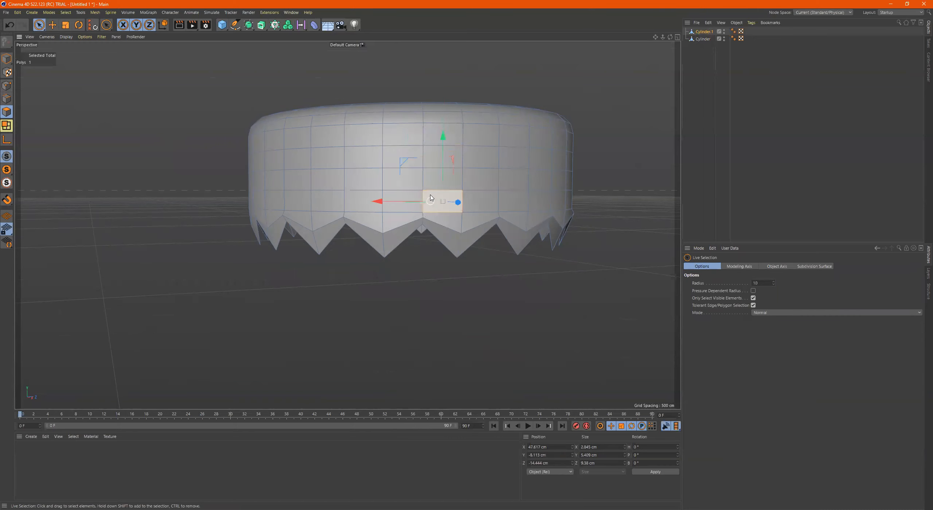
pyautogui.click(146, 142)
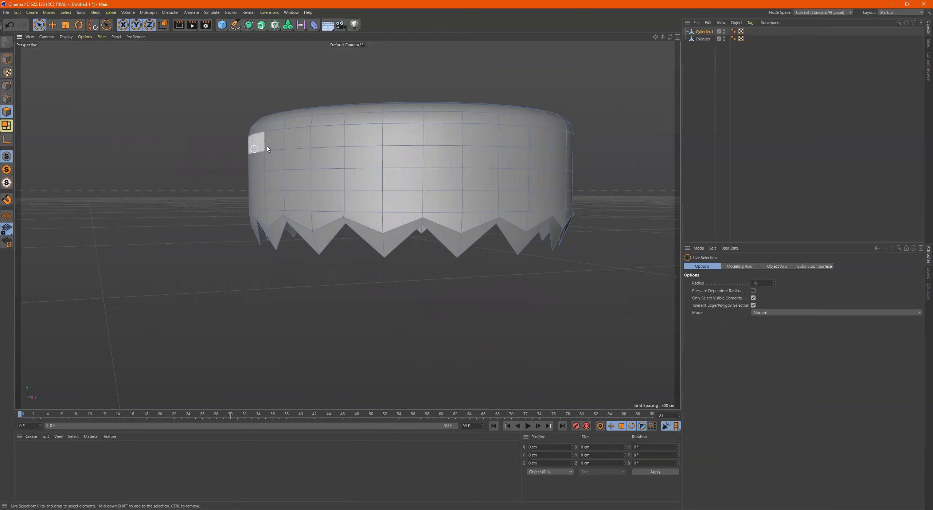
# Extrude the whole cap mesh with an offset of 0.54 cm and Create Caps turned off
pyautogui.rightClick(295, 136)
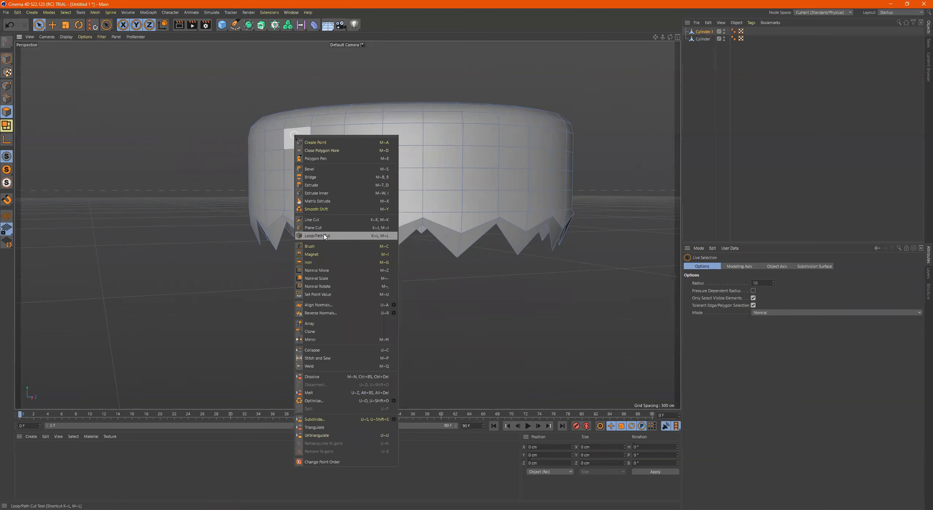
pyautogui.click(326, 186)
pyautogui.moveTo(344, 281); pyautogui.dragTo(262, 335)
pyautogui.keyDown('alt'); pyautogui.moveTo(371, 254); pyautogui.dragTo(517, 260); pyautogui.keyUp('alt')
pyautogui.click(728, 329)
pyautogui.click(728, 330)
pyautogui.click(728, 330)
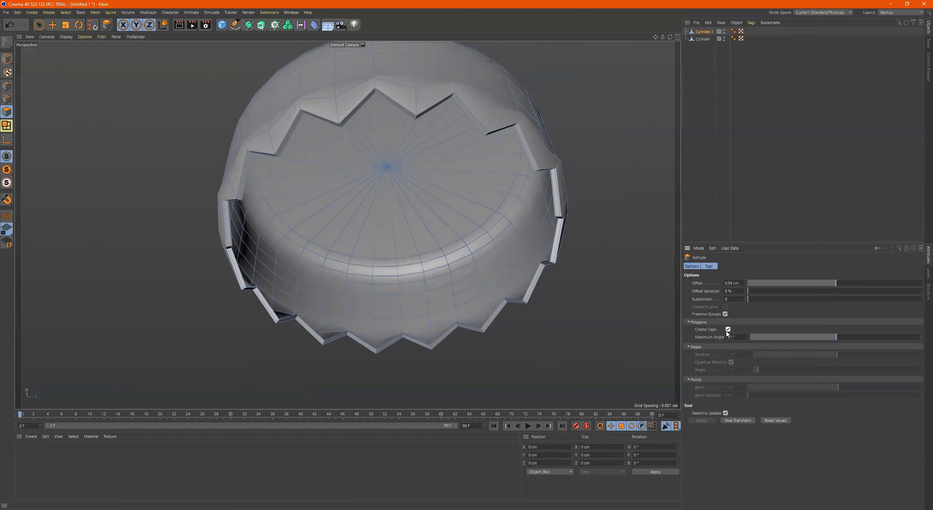
pyautogui.keyDown('alt'); pyautogui.moveTo(369, 218); pyautogui.dragTo(330, 233); pyautogui.keyUp('alt')
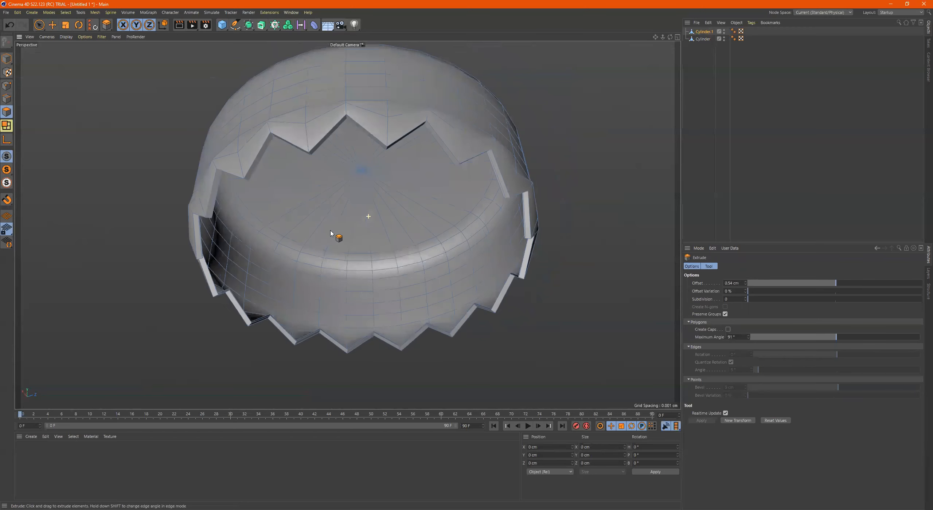
pyautogui.keyDown('alt'); pyautogui.moveTo(331, 265); pyautogui.dragTo(204, 171); pyautogui.keyUp('alt')
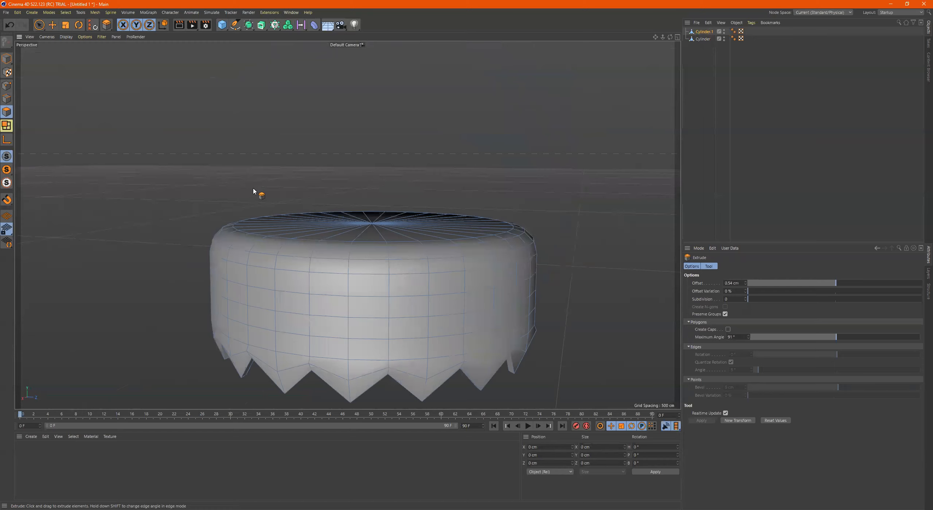
pyautogui.press('space')
# Flatten the whole cap object by scaling it along the Y axis to about 30.7 cm high
pyautogui.scroll(-4, 301, 201)
pyautogui.keyDown('alt'); pyautogui.moveTo(375, 208); pyautogui.dragTo(350, 209); pyautogui.keyUp('alt')
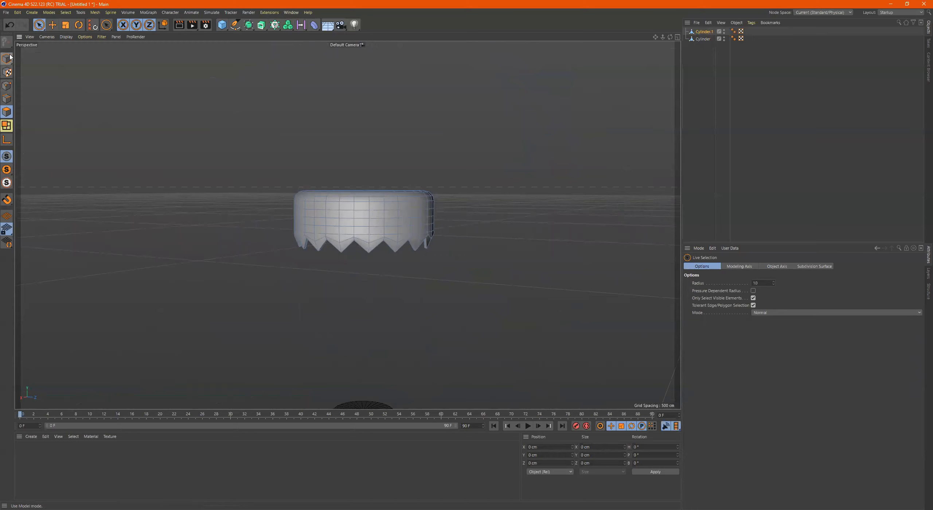
pyautogui.press('Return')
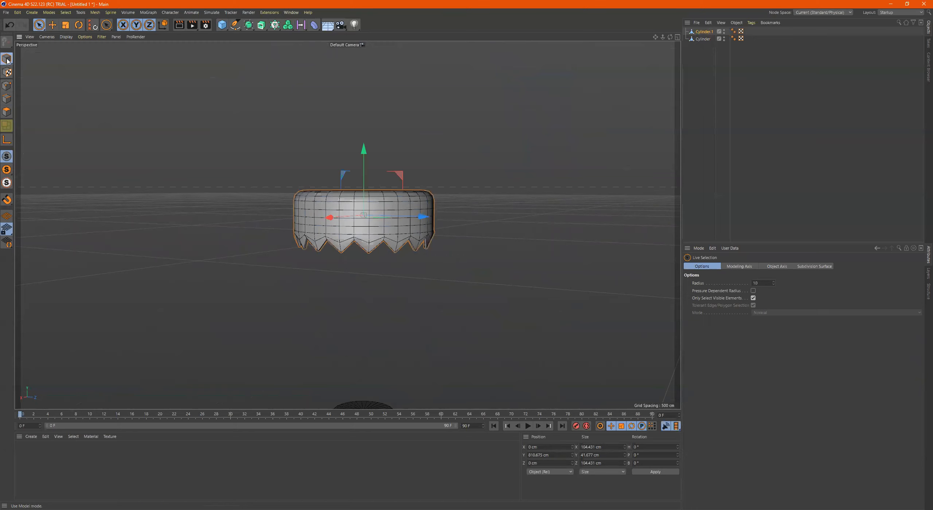
pyautogui.press('e')
pyautogui.press('r')
pyautogui.press('t')
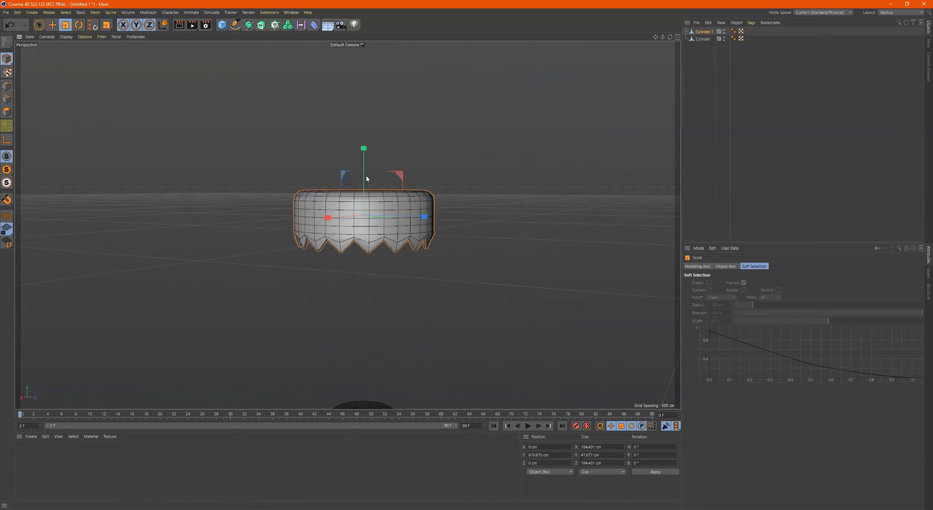
pyautogui.moveTo(362, 151); pyautogui.dragTo(364, 169)
# Move the cap down the Y axis onto the bottle's mouth in the front view, to about 664 cm
pyautogui.press('w')
pyautogui.scroll(-5, 437, 244)
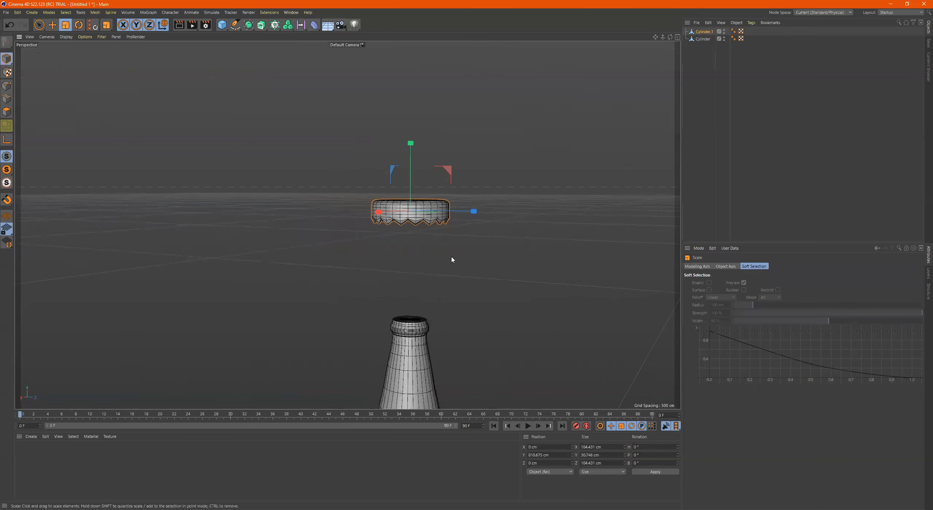
pyautogui.middleClick(478, 255)
pyautogui.middleClick(449, 306)
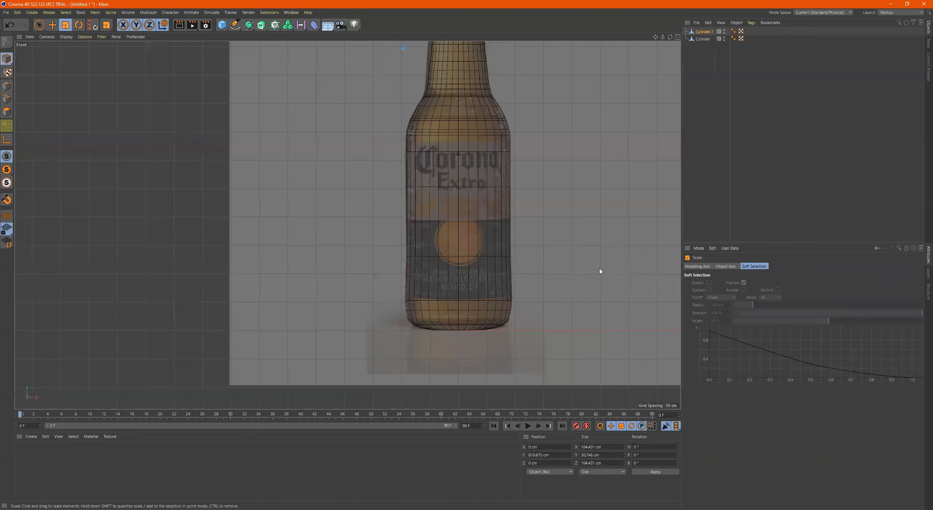
pyautogui.scroll(-5, 441, 216)
pyautogui.scroll(4, 473, 210)
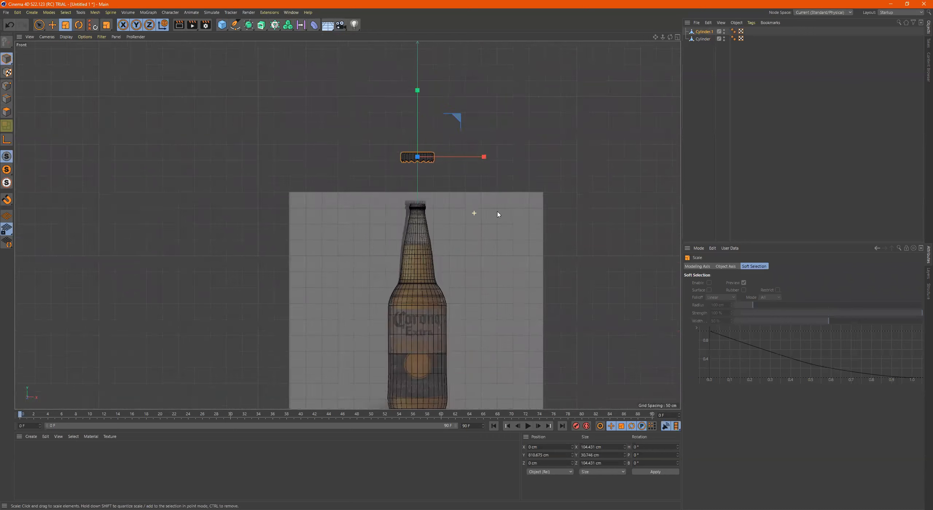
pyautogui.press('e')
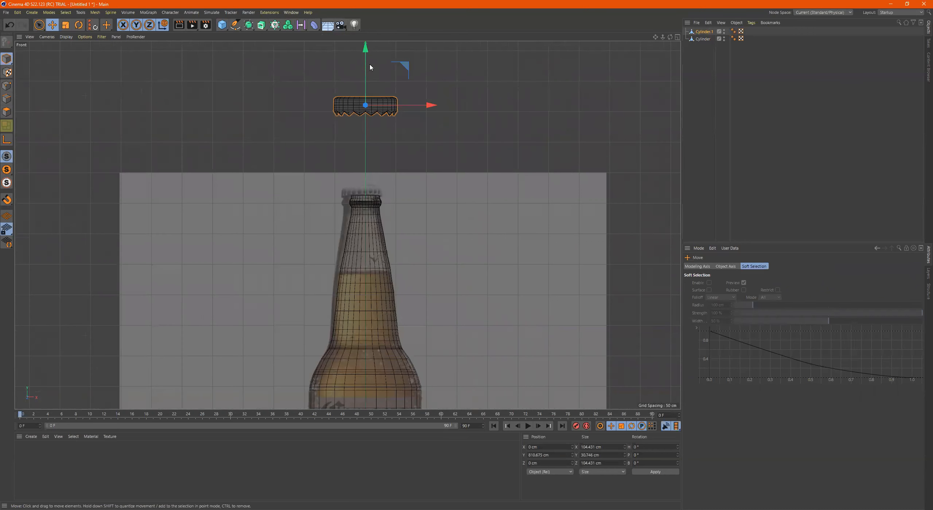
pyautogui.moveTo(364, 62); pyautogui.dragTo(356, 152)
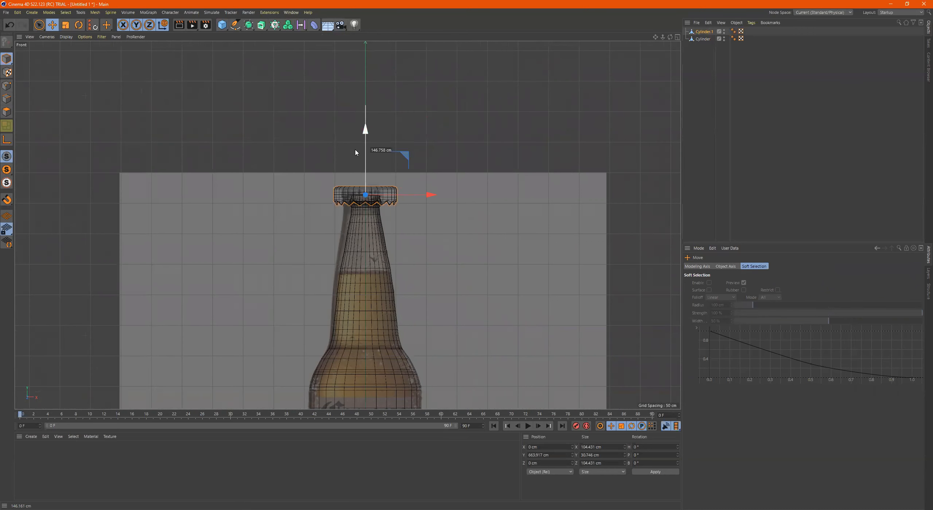
# Scale the cap down uniformly in the front view to about 49.9 cm wide, roughly matching the bottle's lip
pyautogui.scroll(8, 361, 164)
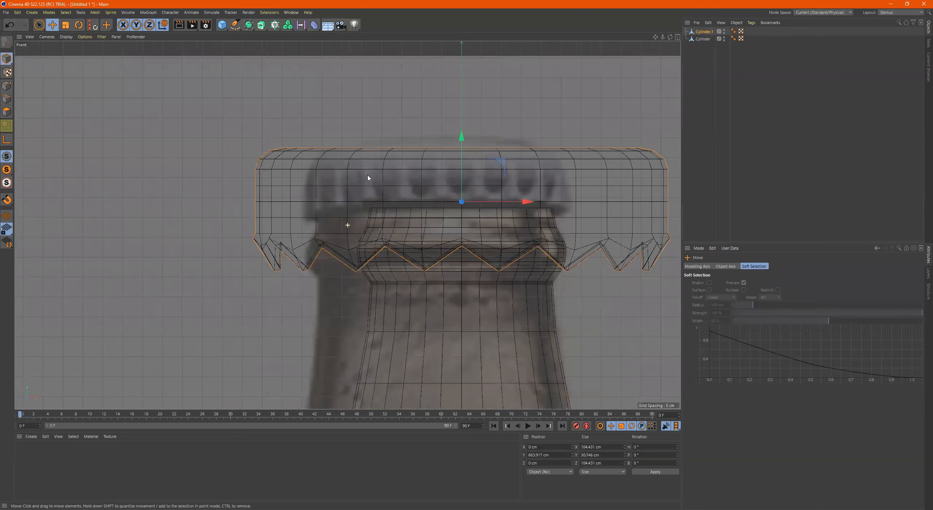
pyautogui.keyDown('alt'); pyautogui.moveTo(368, 178); pyautogui.dragTo(320, 171, button='middle'); pyautogui.keyUp('alt')
pyautogui.press('t')
pyautogui.moveTo(501, 184); pyautogui.dragTo(375, 223)
pyautogui.scroll(3, 349, 221)
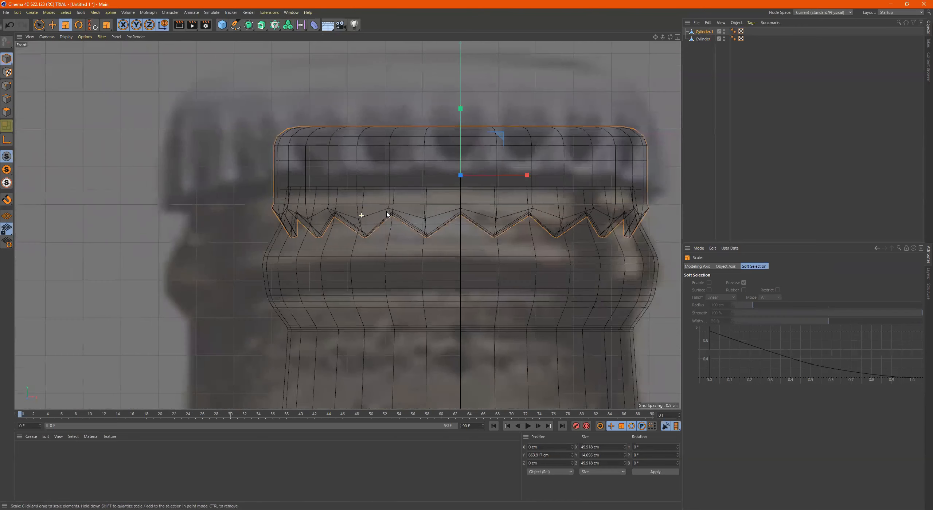
pyautogui.scroll(-3, 462, 203)
# Enlarge the cap uniformly in the perspective view to about 52.6 cm wide so it covers the bottle's lip
pyautogui.middleClick(413, 164)
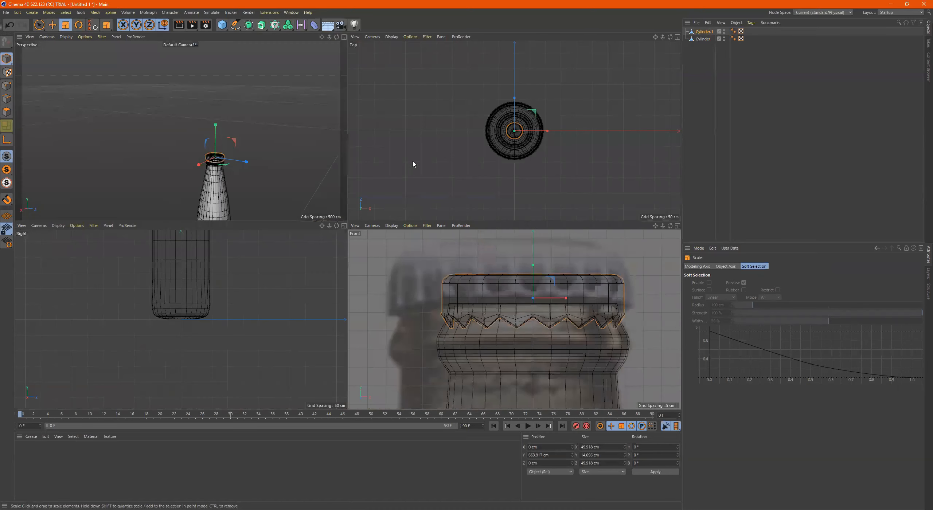
pyautogui.middleClick(227, 166)
pyautogui.scroll(3, 462, 265)
pyautogui.click(463, 265)
pyautogui.scroll(5, 485, 195)
pyautogui.click(444, 206)
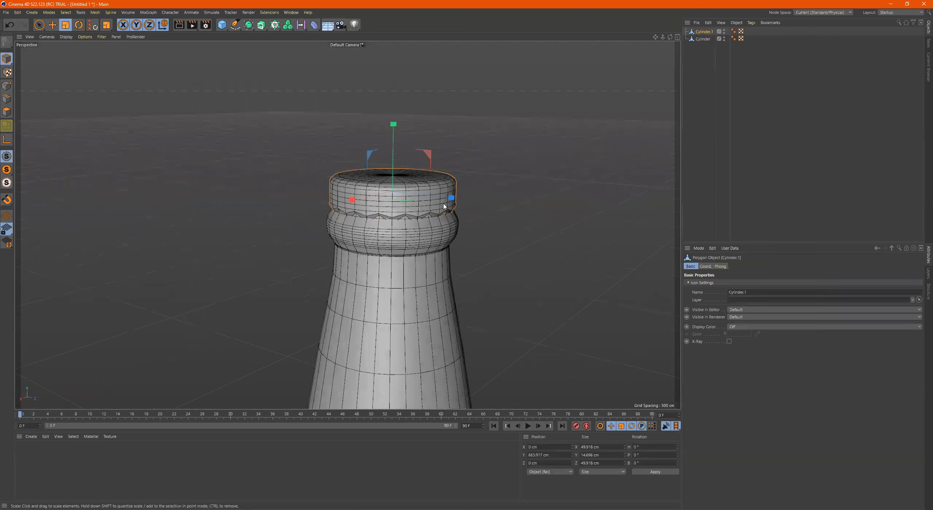
pyautogui.press('r')
pyautogui.press('e')
pyautogui.press('r')
pyautogui.press('t')
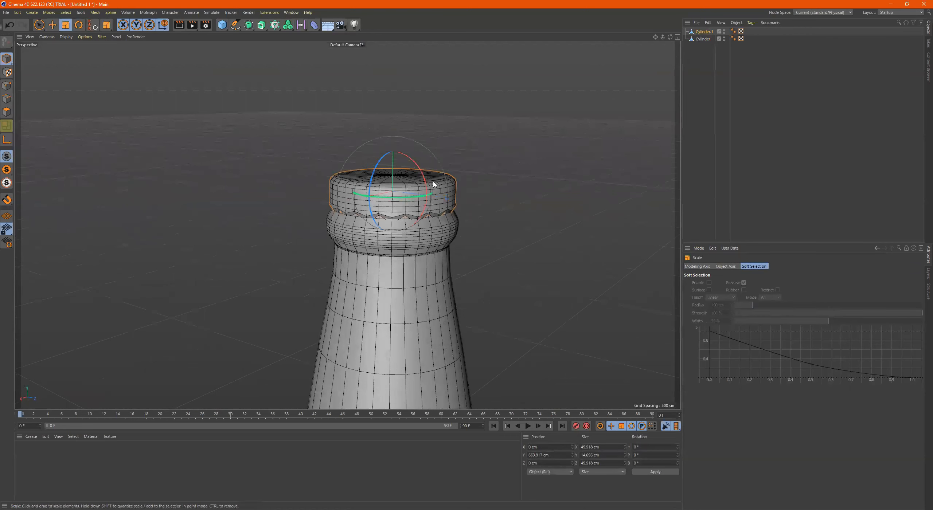
pyautogui.moveTo(493, 184); pyautogui.dragTo(516, 188)
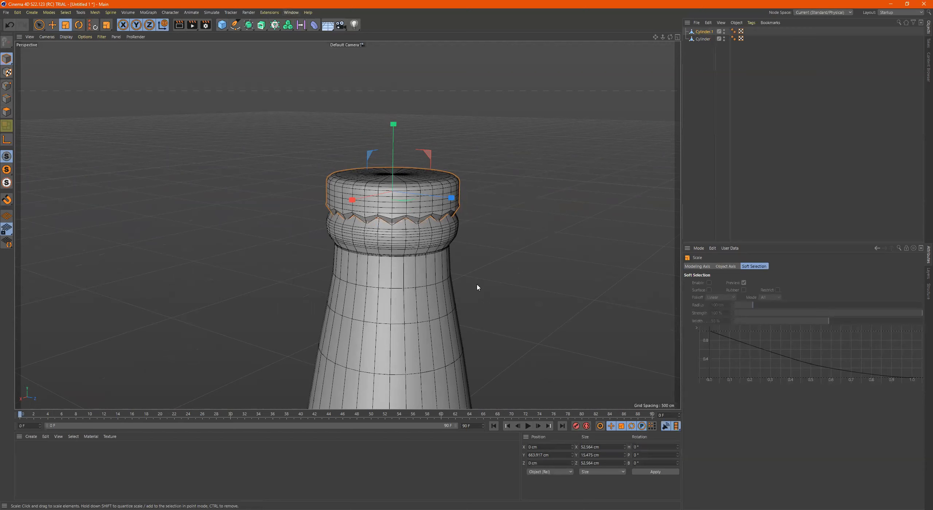
# Examine the cap's fit on the bottle's mouth from several distances and angles
pyautogui.scroll(-5, 567, 166)
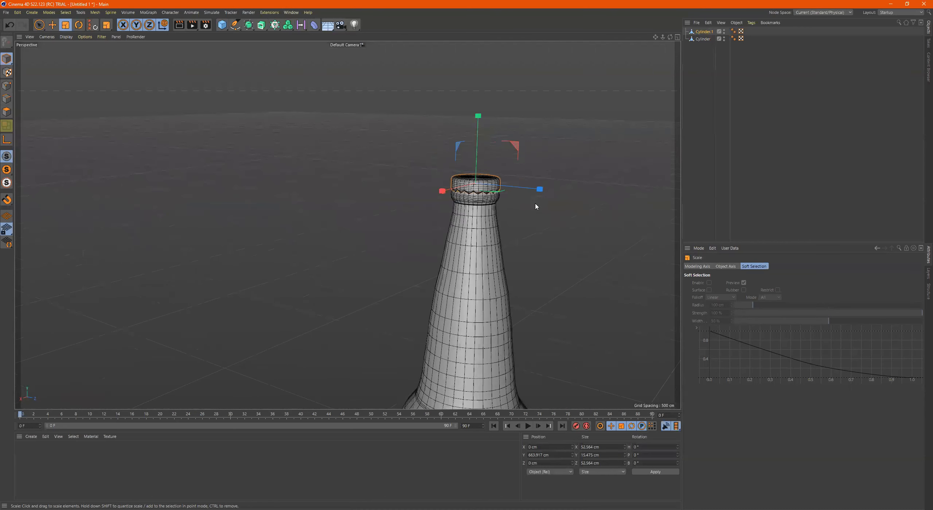
pyautogui.scroll(-3, 537, 230)
pyautogui.keyDown('alt'); pyautogui.moveTo(537, 231); pyautogui.dragTo(450, 210); pyautogui.keyUp('alt')
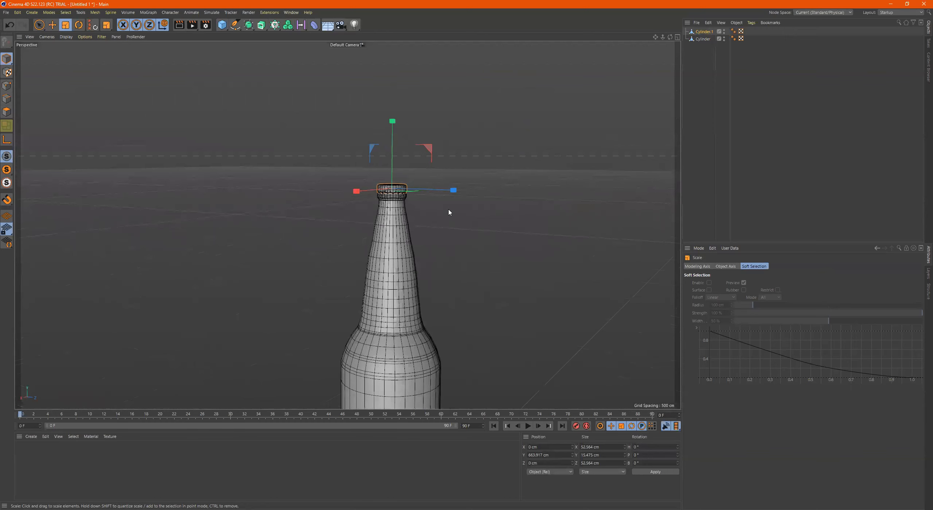
pyautogui.scroll(2, 539, 204)
pyautogui.scroll(4, 437, 166)
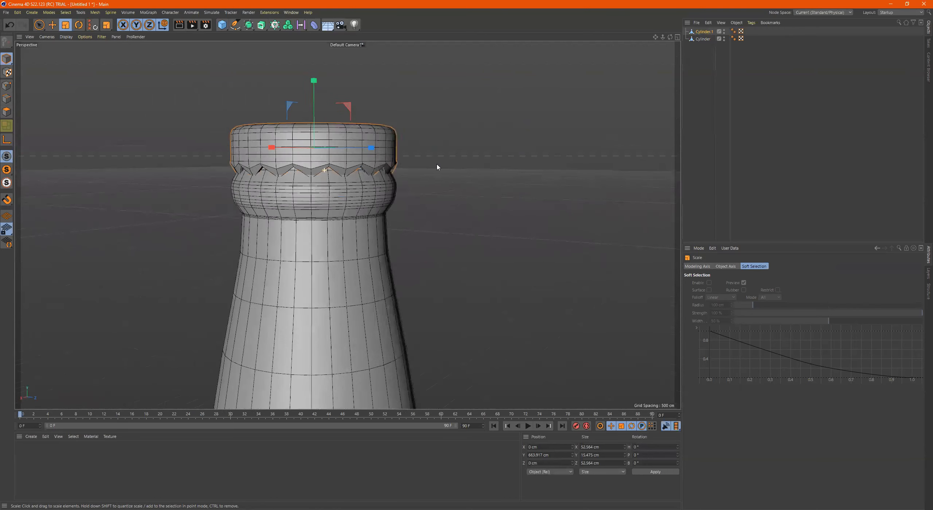
pyautogui.moveTo(440, 188)
pyautogui.keyDown('alt'); pyautogui.mouseDown()
pyautogui.moveTo(400, 187)
pyautogui.moveTo(423, 183)
pyautogui.moveTo(382, 153)
pyautogui.moveTo(438, 194)
pyautogui.moveTo(420, 202)
pyautogui.moveTo(426, 194)
pyautogui.mouseUp(); pyautogui.keyUp('alt')
pyautogui.scroll(-3, 426, 194)
pyautogui.scroll(5, 431, 183)
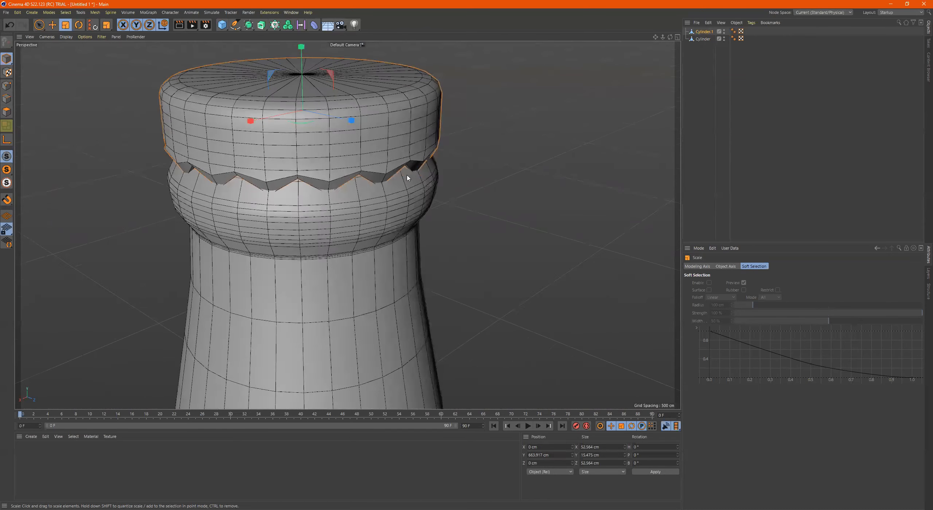
# Check how the cap's zigzag rim meets the bottle's lip from above and below, and bring up the four-view layout
pyautogui.keyDown('alt'); pyautogui.moveTo(383, 168); pyautogui.dragTo(249, 71); pyautogui.keyUp('alt')
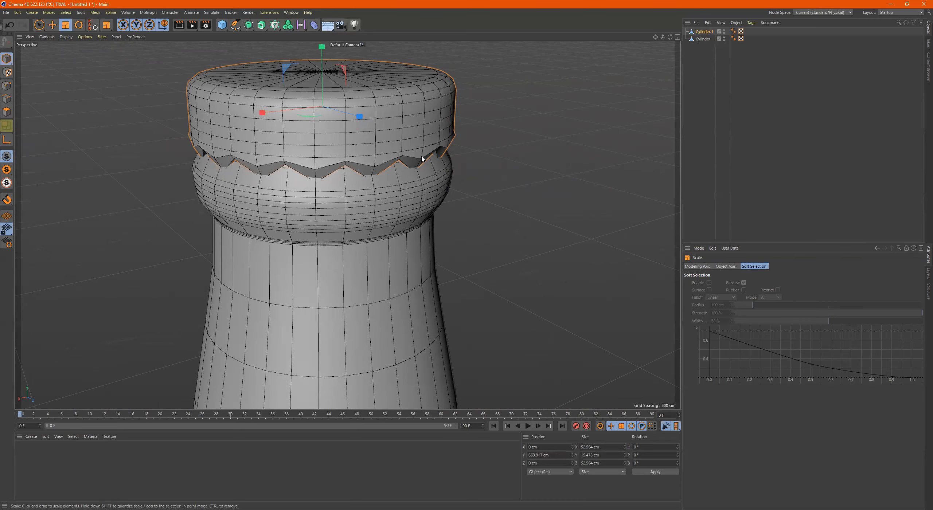
pyautogui.scroll(-6, 456, 145)
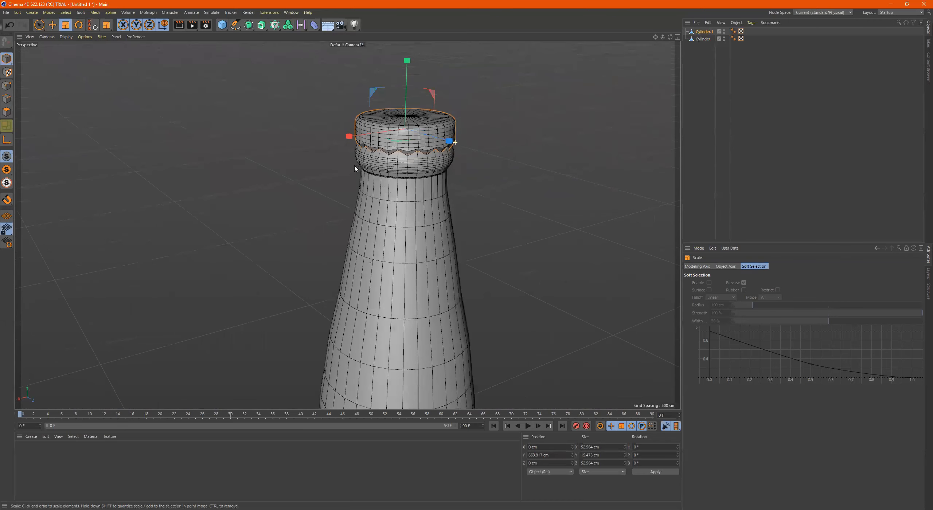
pyautogui.scroll(2, 529, 153)
pyautogui.scroll(3, 529, 152)
pyautogui.keyDown('alt'); pyautogui.moveTo(514, 155); pyautogui.dragTo(462, 127); pyautogui.keyUp('alt')
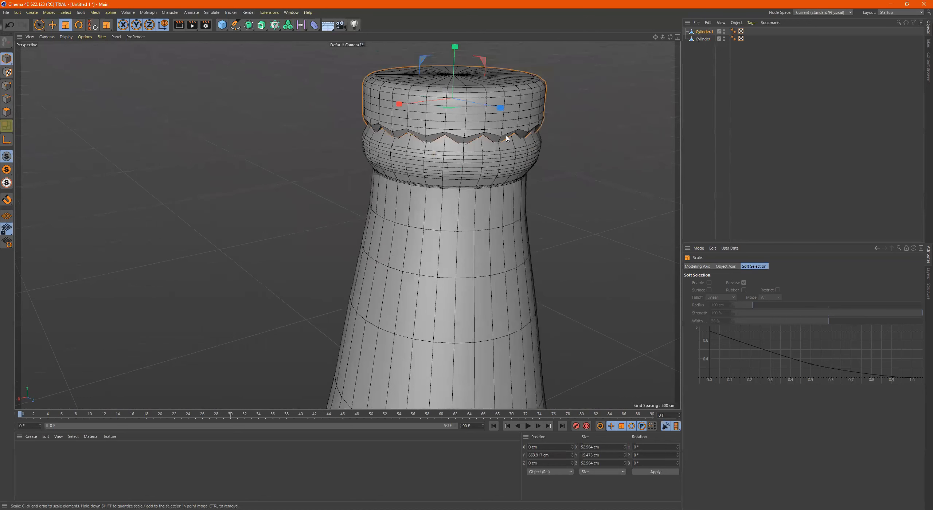
pyautogui.scroll(2, 462, 127)
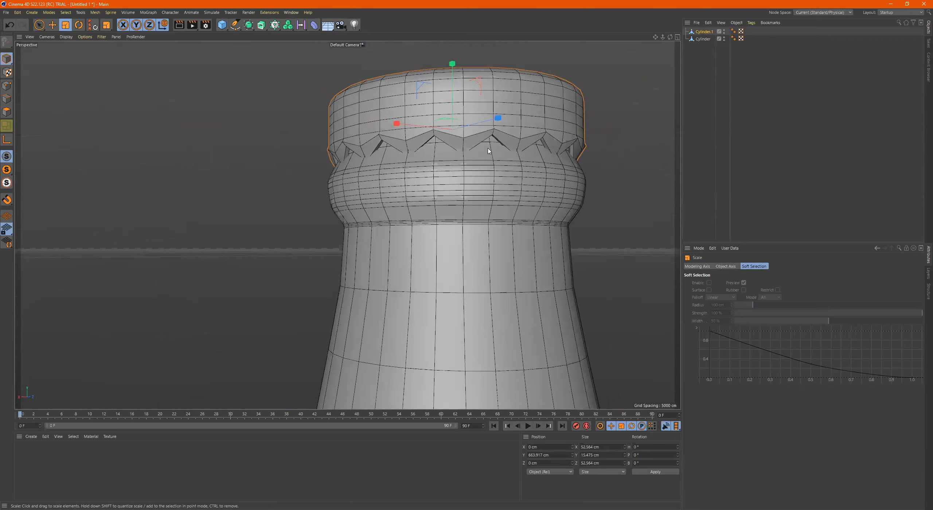
pyautogui.scroll(-3, 500, 138)
pyautogui.scroll(3, 518, 160)
pyautogui.scroll(-3, 537, 183)
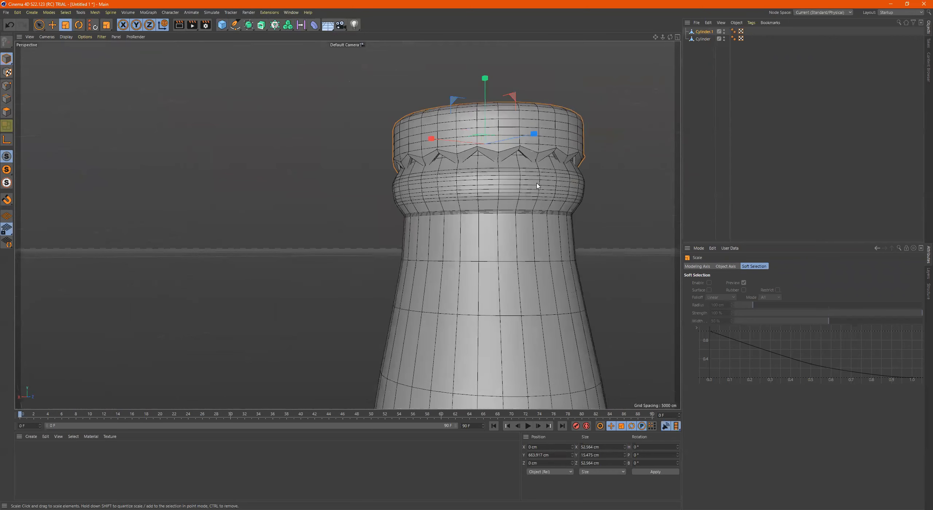
pyautogui.middleClick(537, 186)
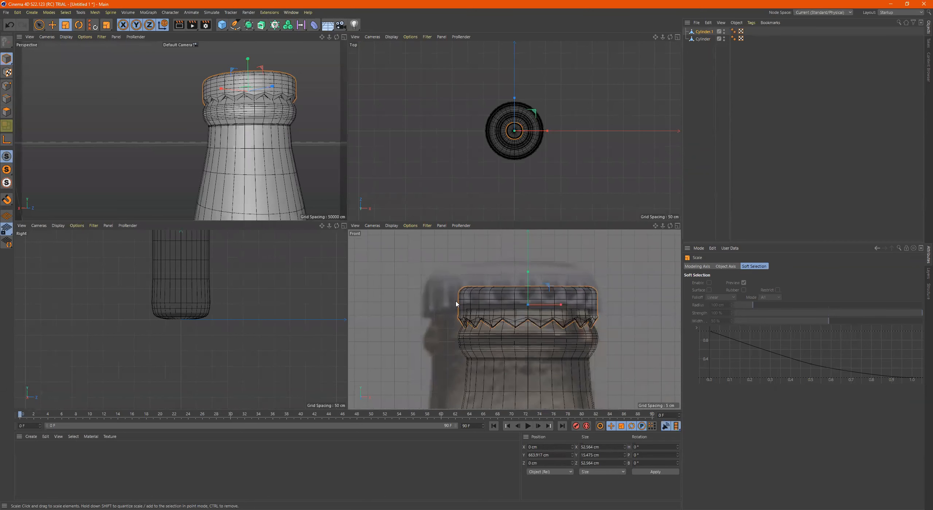